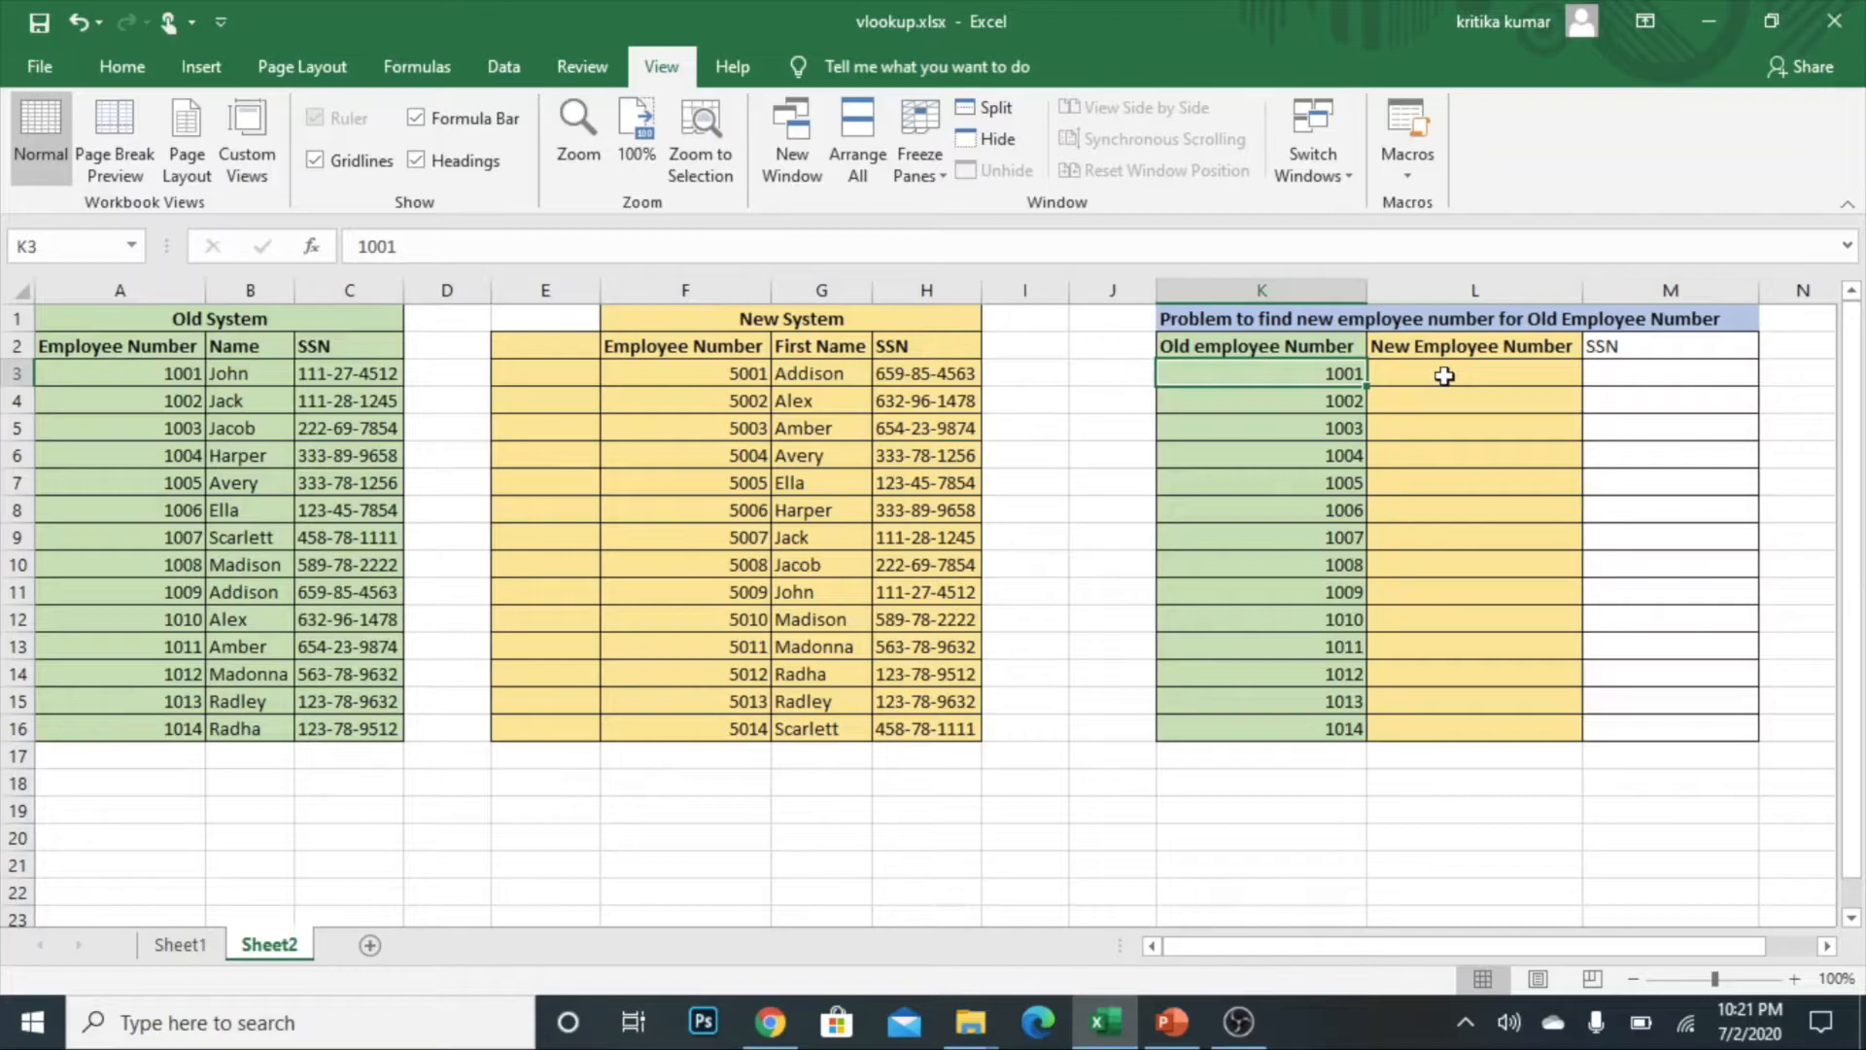
Step: Compare the SSN column in the Old System table with the SSN column in the New System table
{"action": "left_click", "coordinate": [1444, 376]}
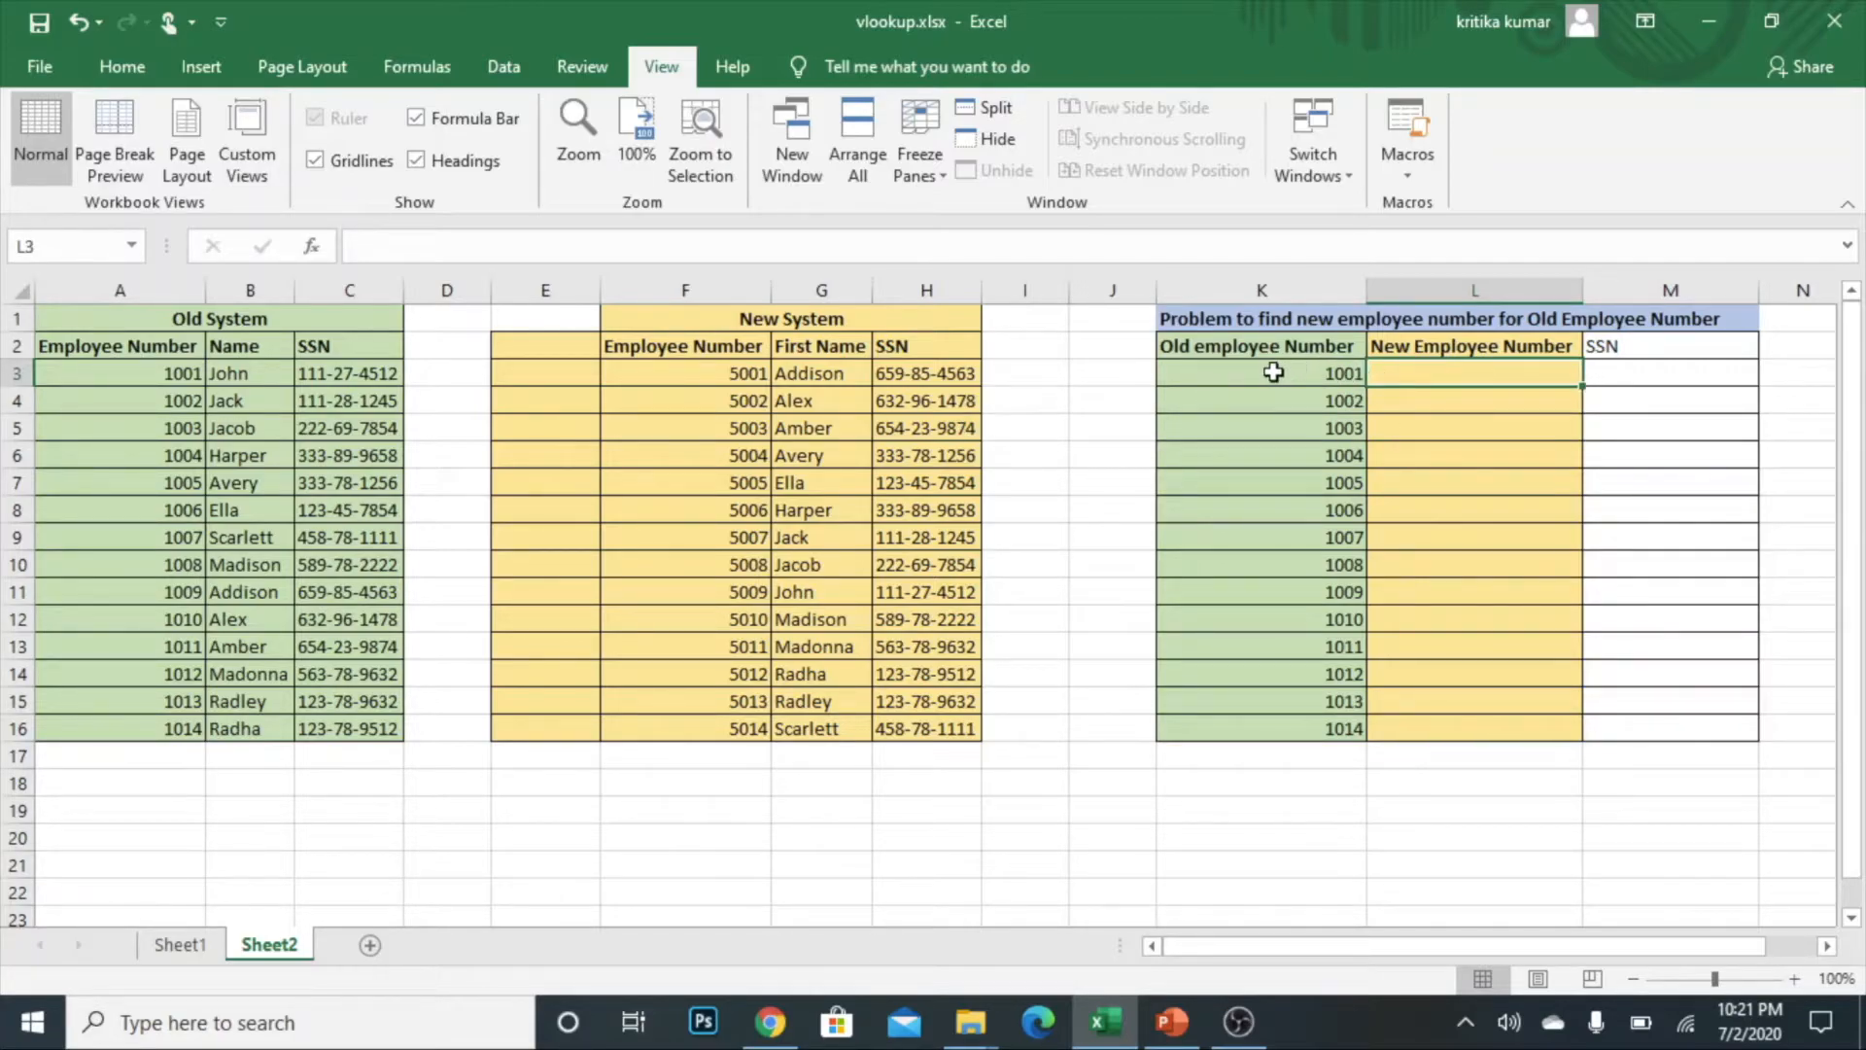
{"action": "left_click", "coordinate": [939, 379]}
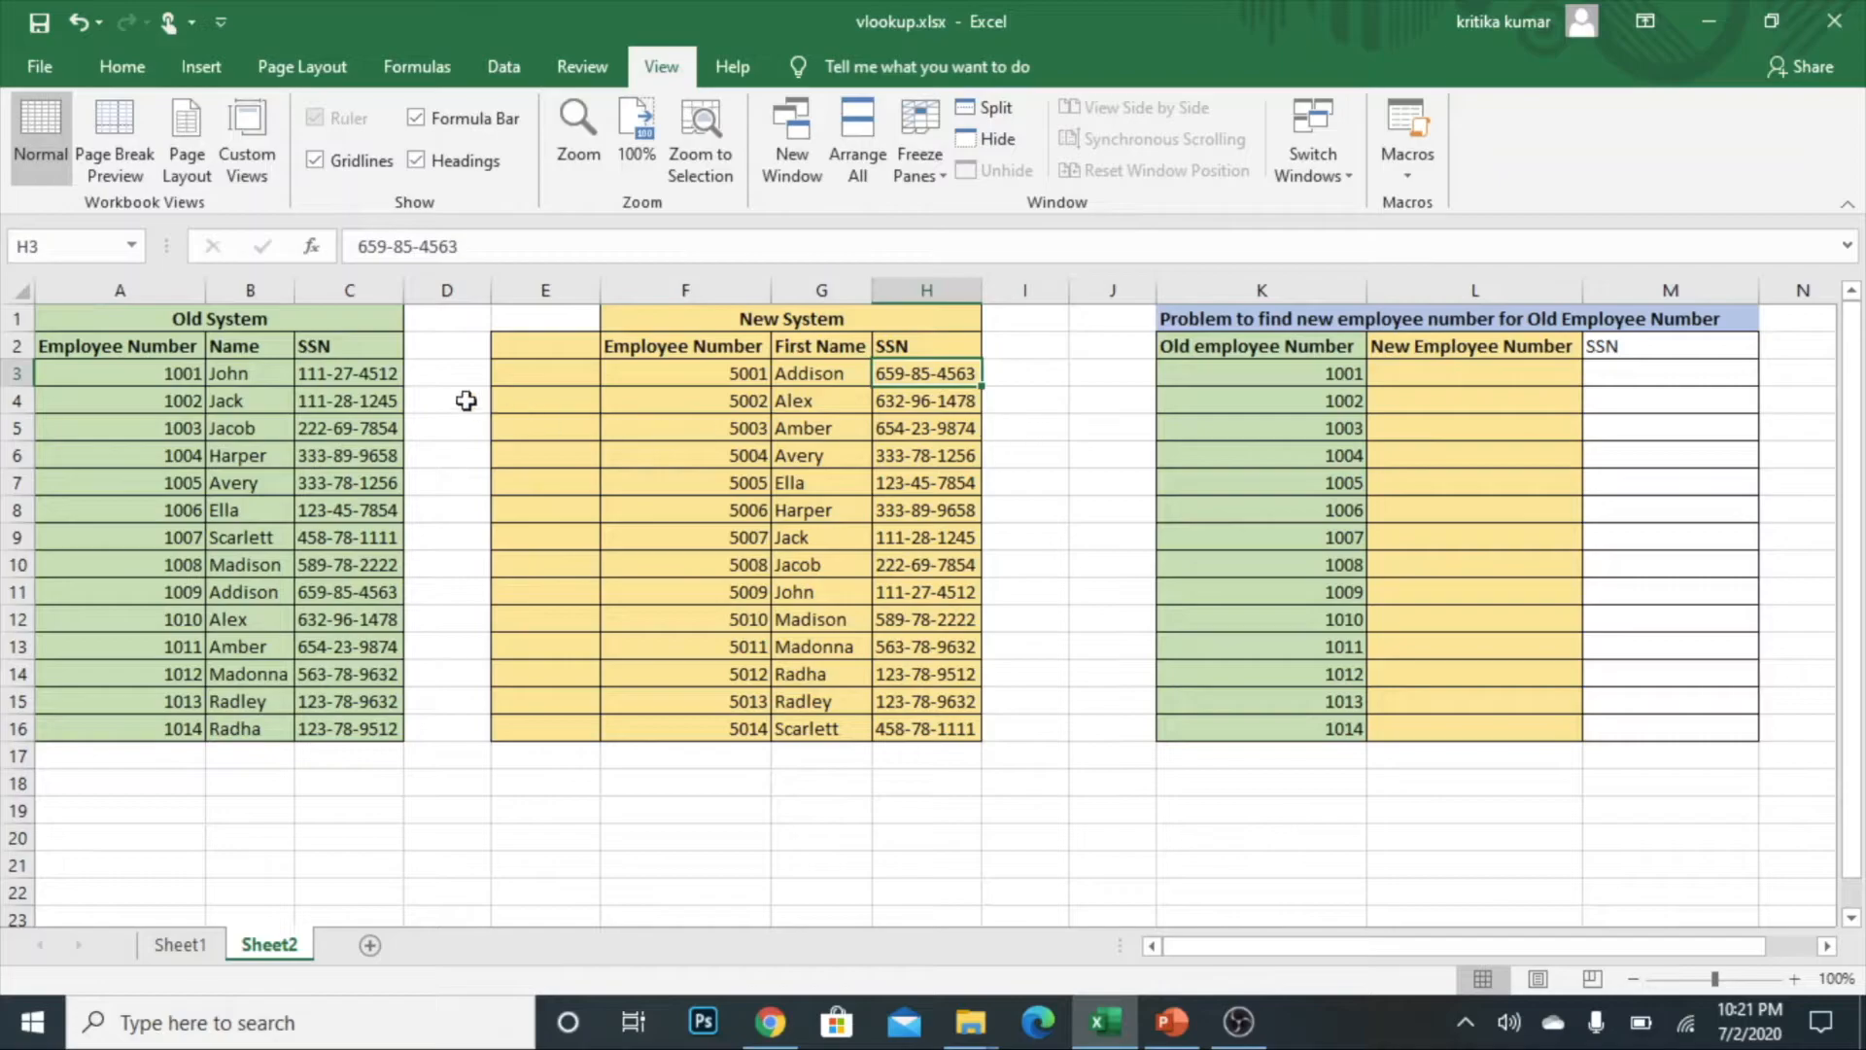
{"action": "left_click", "coordinate": [391, 381]}
{"action": "left_click", "coordinate": [902, 377]}
{"action": "left_click", "coordinate": [367, 377]}
{"action": "left_click", "coordinate": [950, 381]}
Step: Search for the vlookup function and insert VLOOKUP into cell M3 of the SSN column
{"action": "left_click", "coordinate": [1630, 376]}
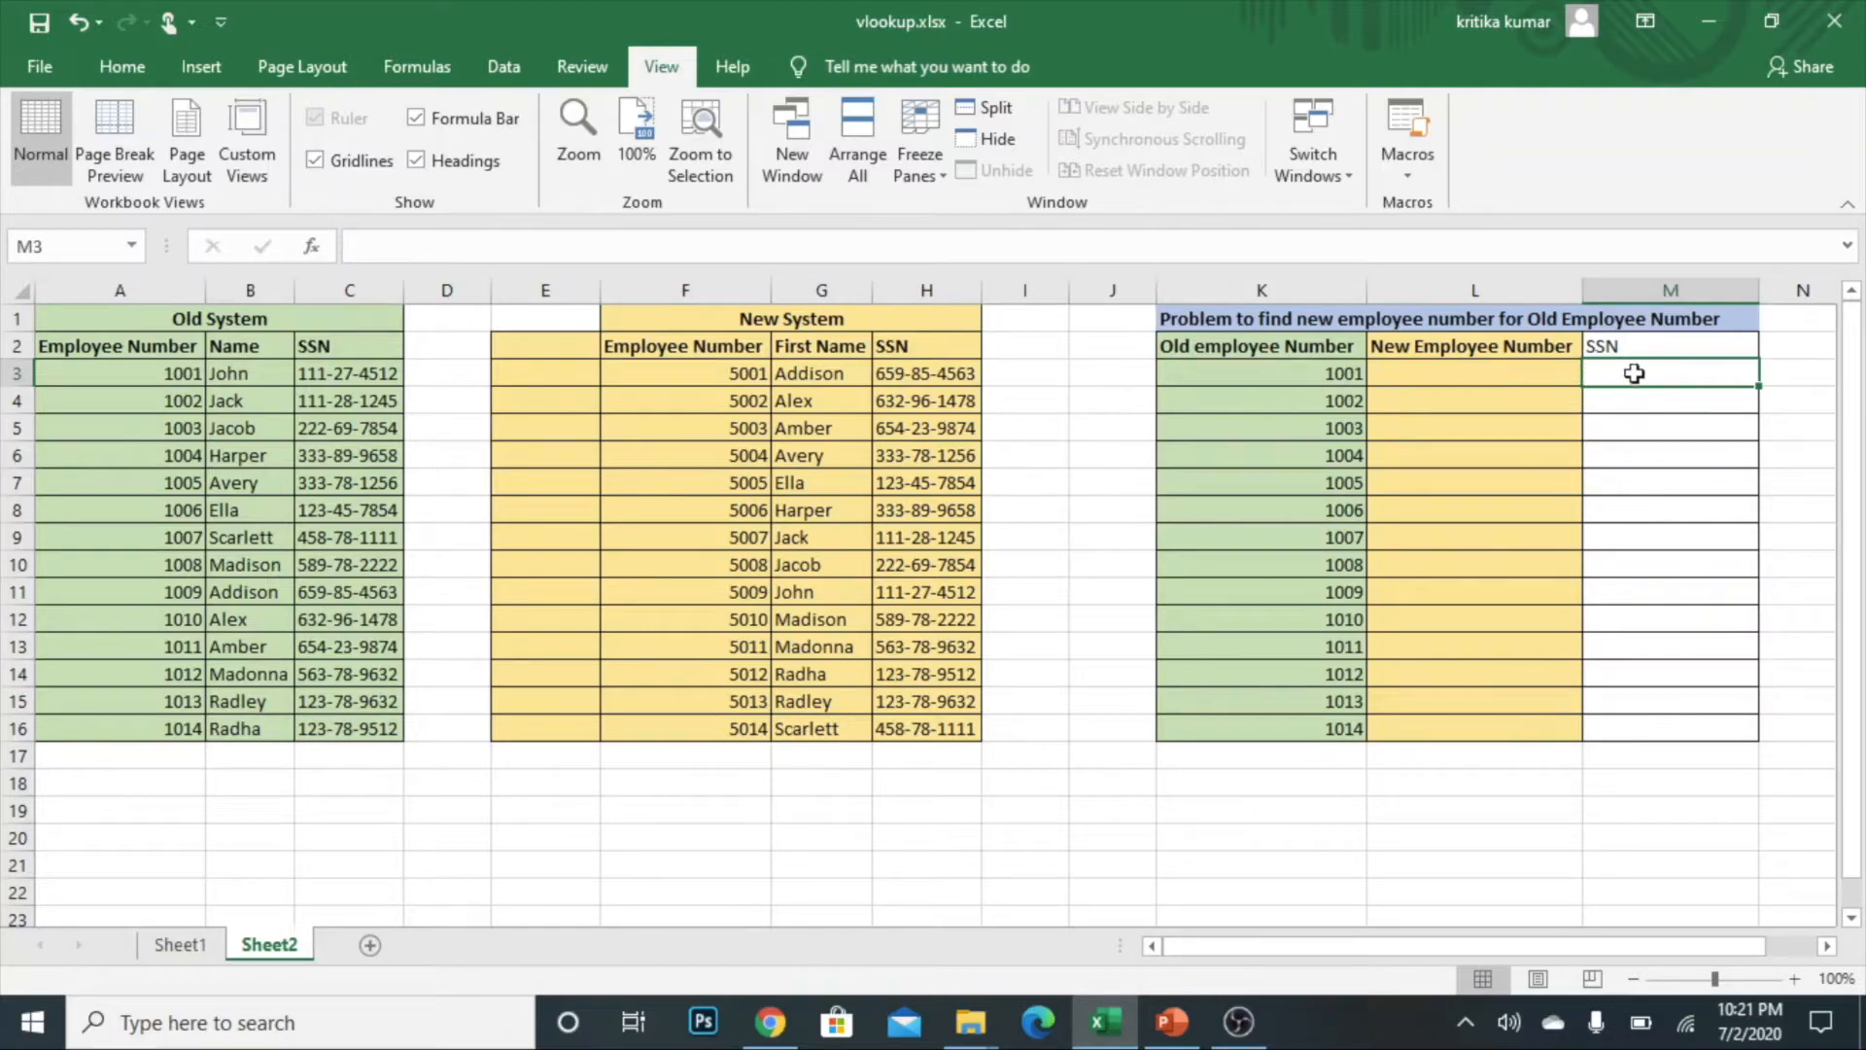
{"action": "left_click", "coordinate": [312, 248]}
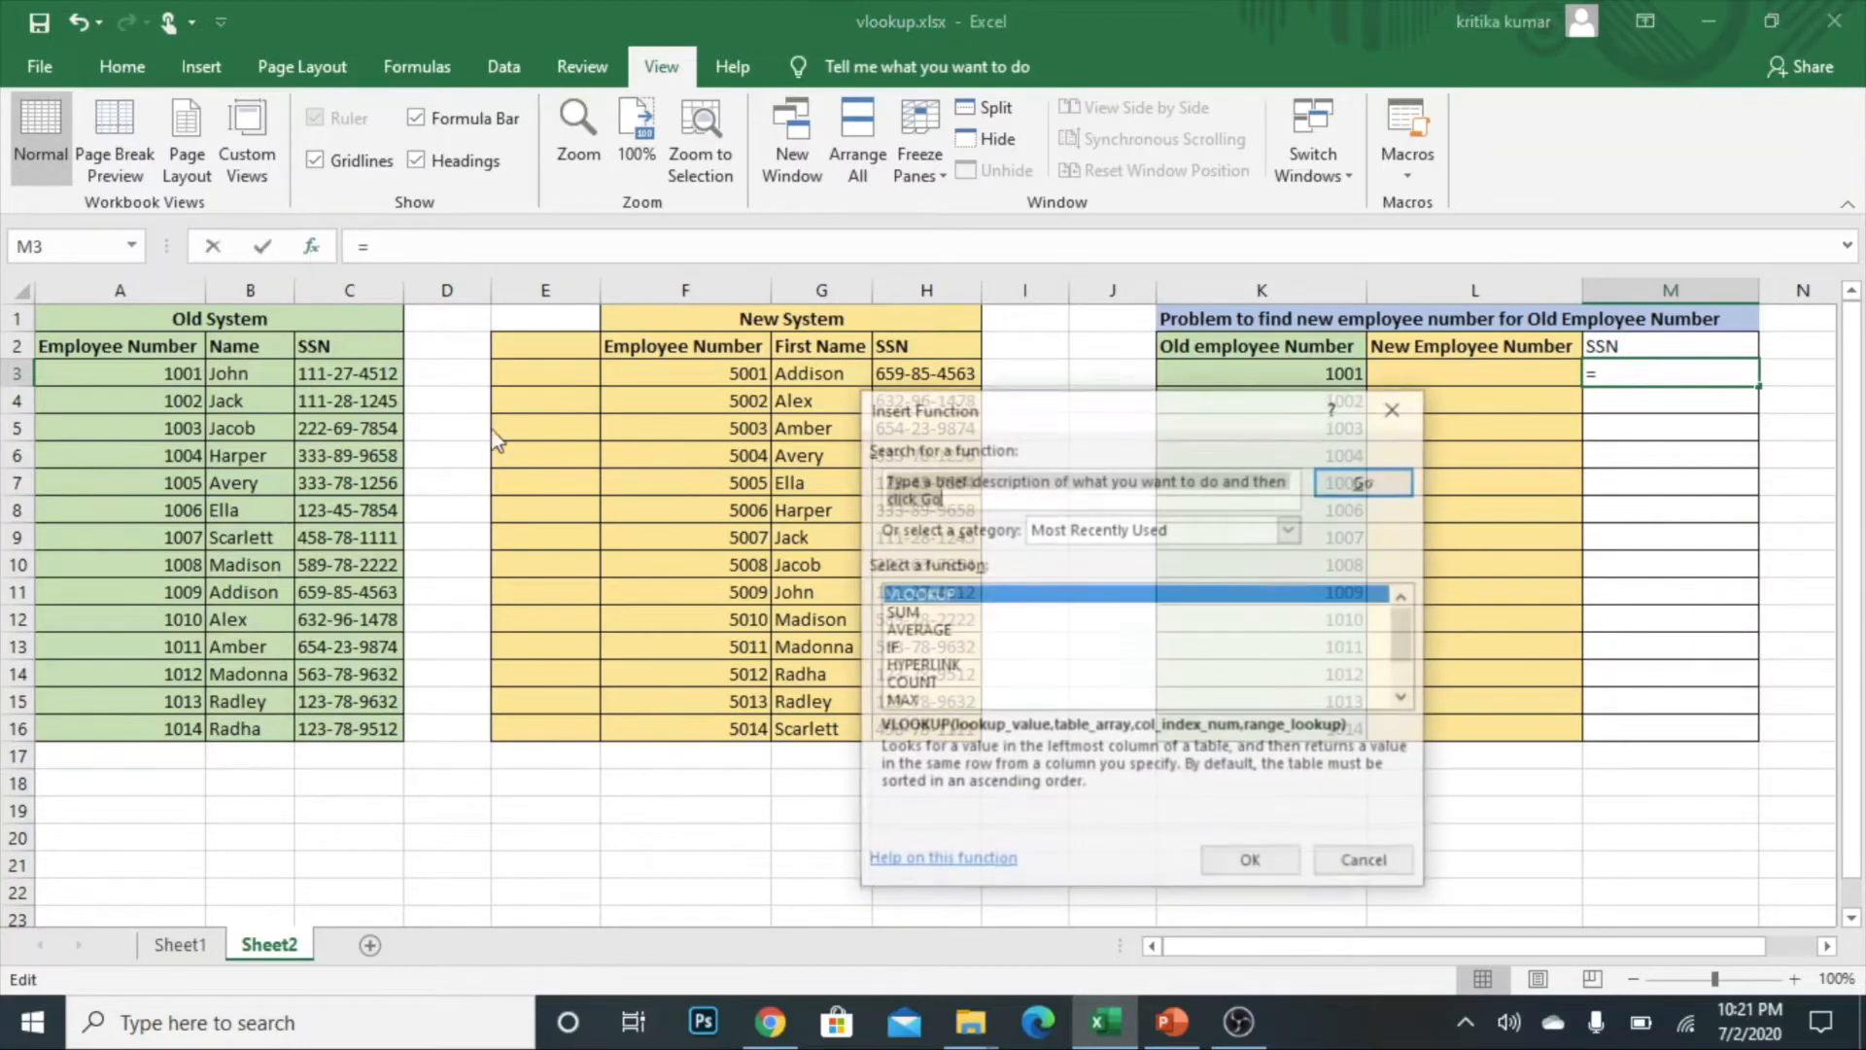
{"action": "type", "text": "vlookup"}
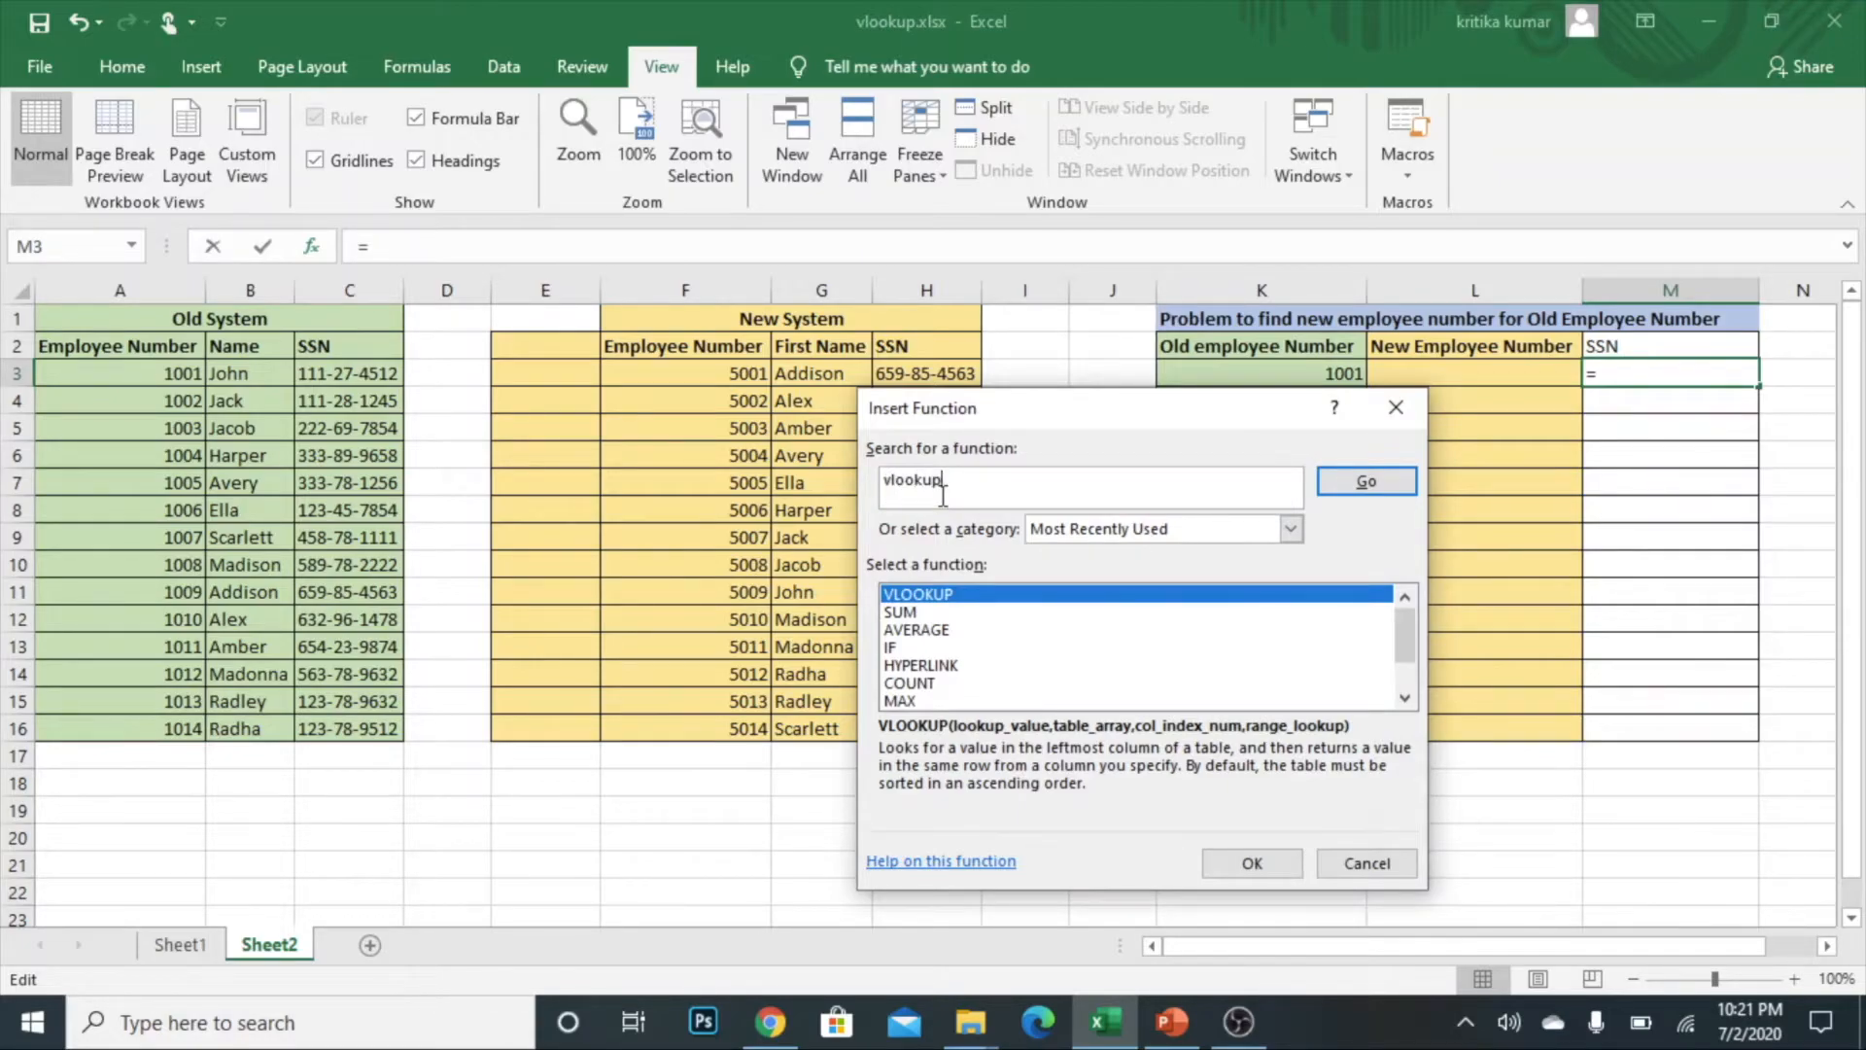
{"action": "left_click", "coordinate": [1366, 486]}
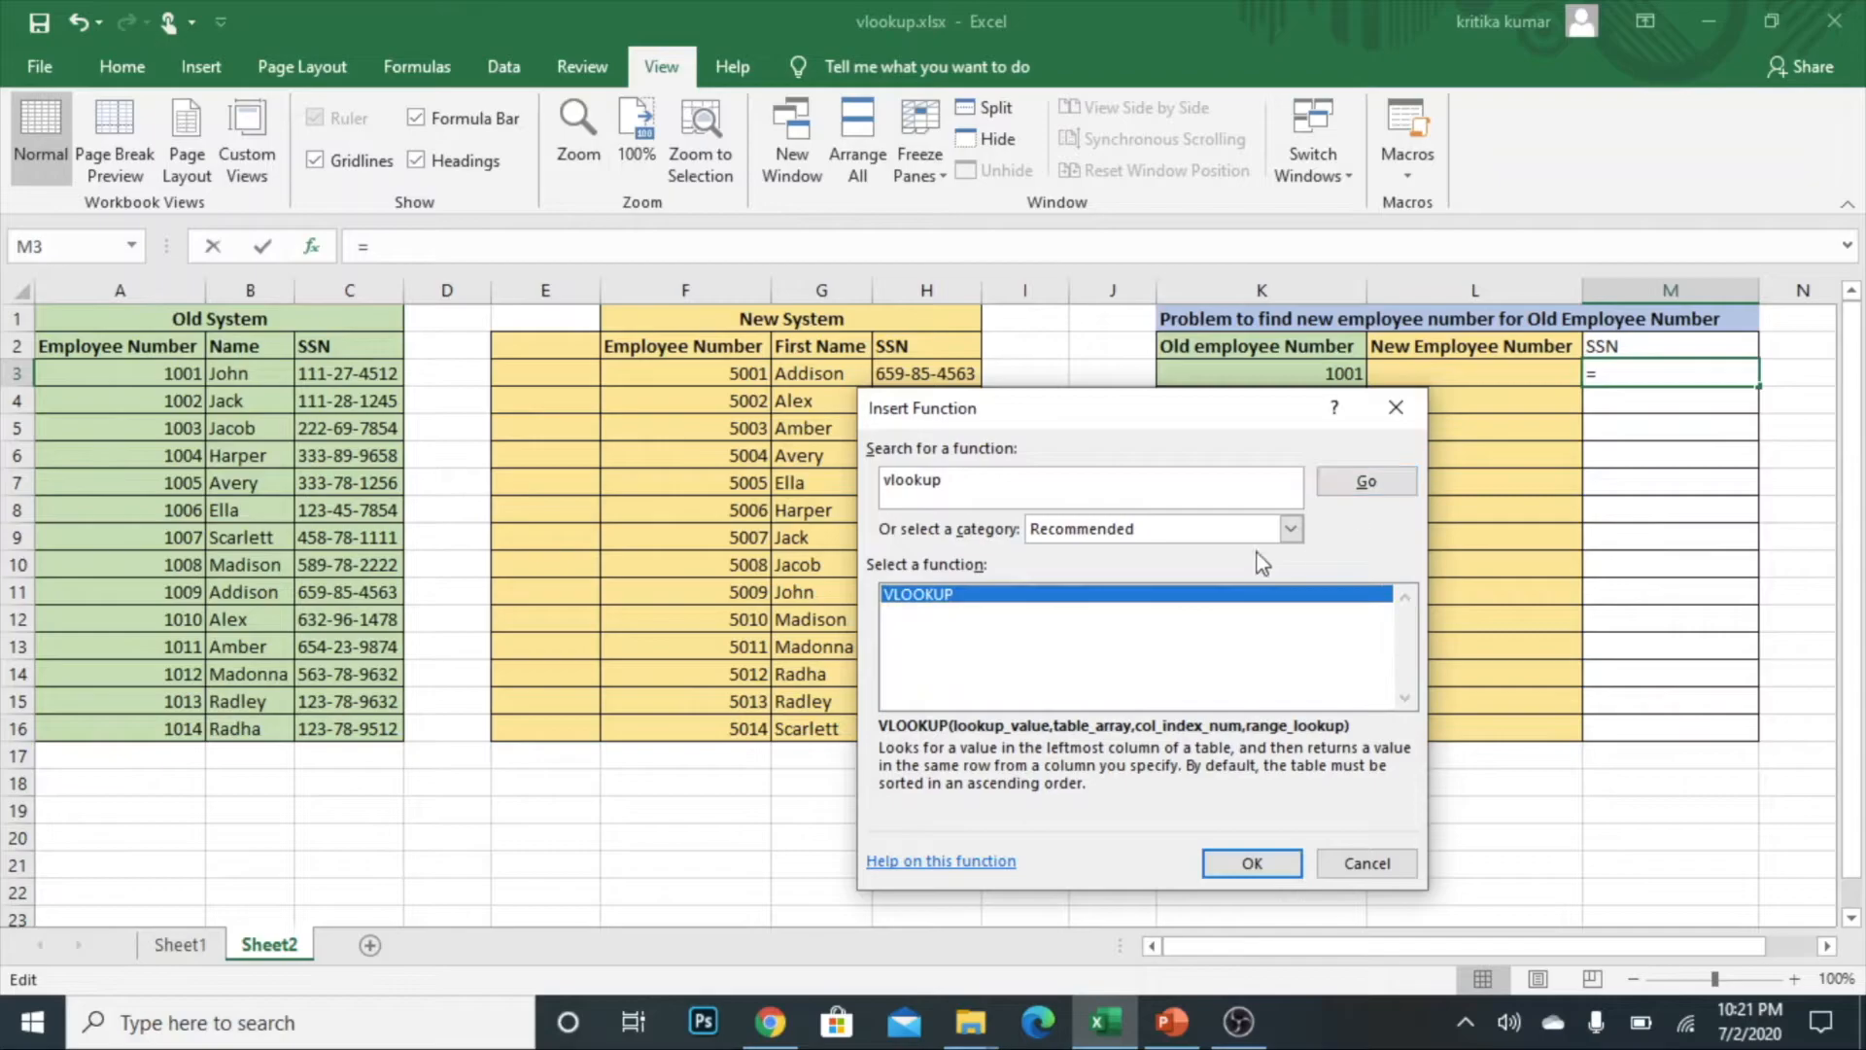
{"action": "double_click", "coordinate": [939, 597]}
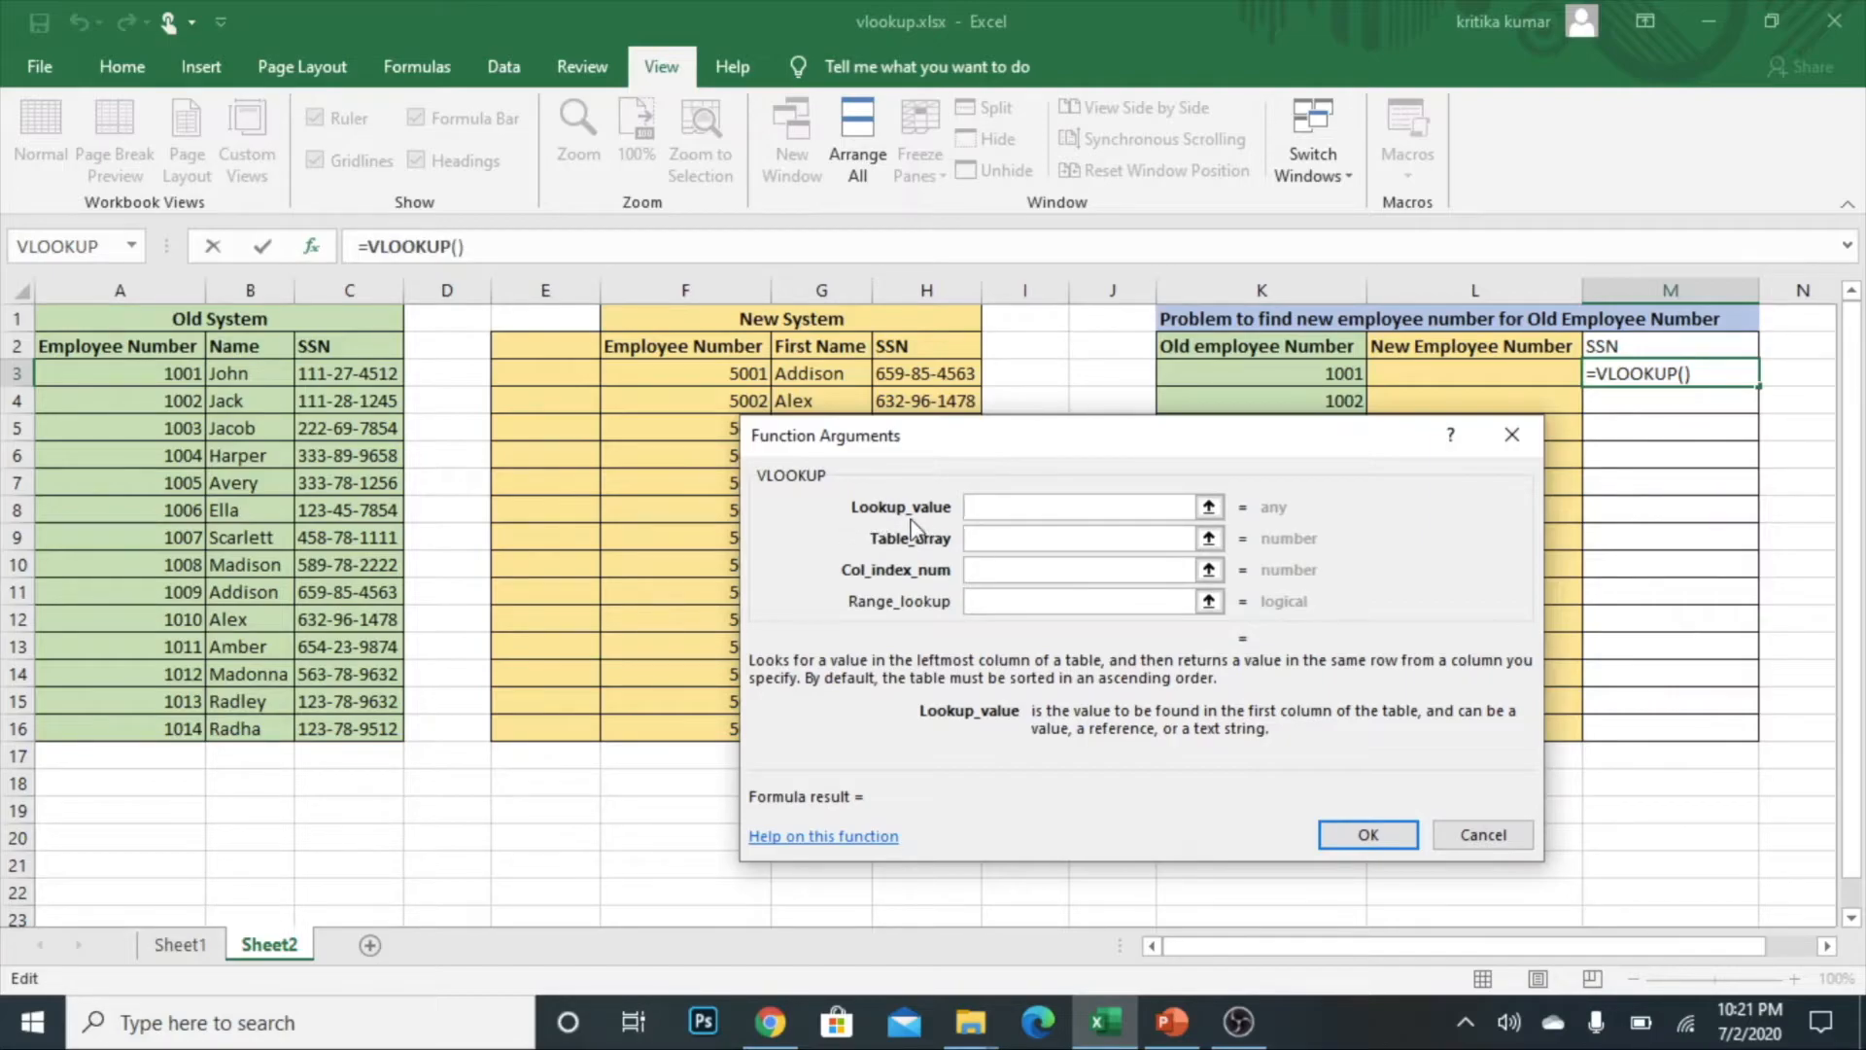
Step: Set the VLOOKUP lookup value to K3 and the table array to the Old System range A2:C16
{"action": "left_click", "coordinate": [1305, 373]}
{"action": "left_click", "coordinate": [996, 538]}
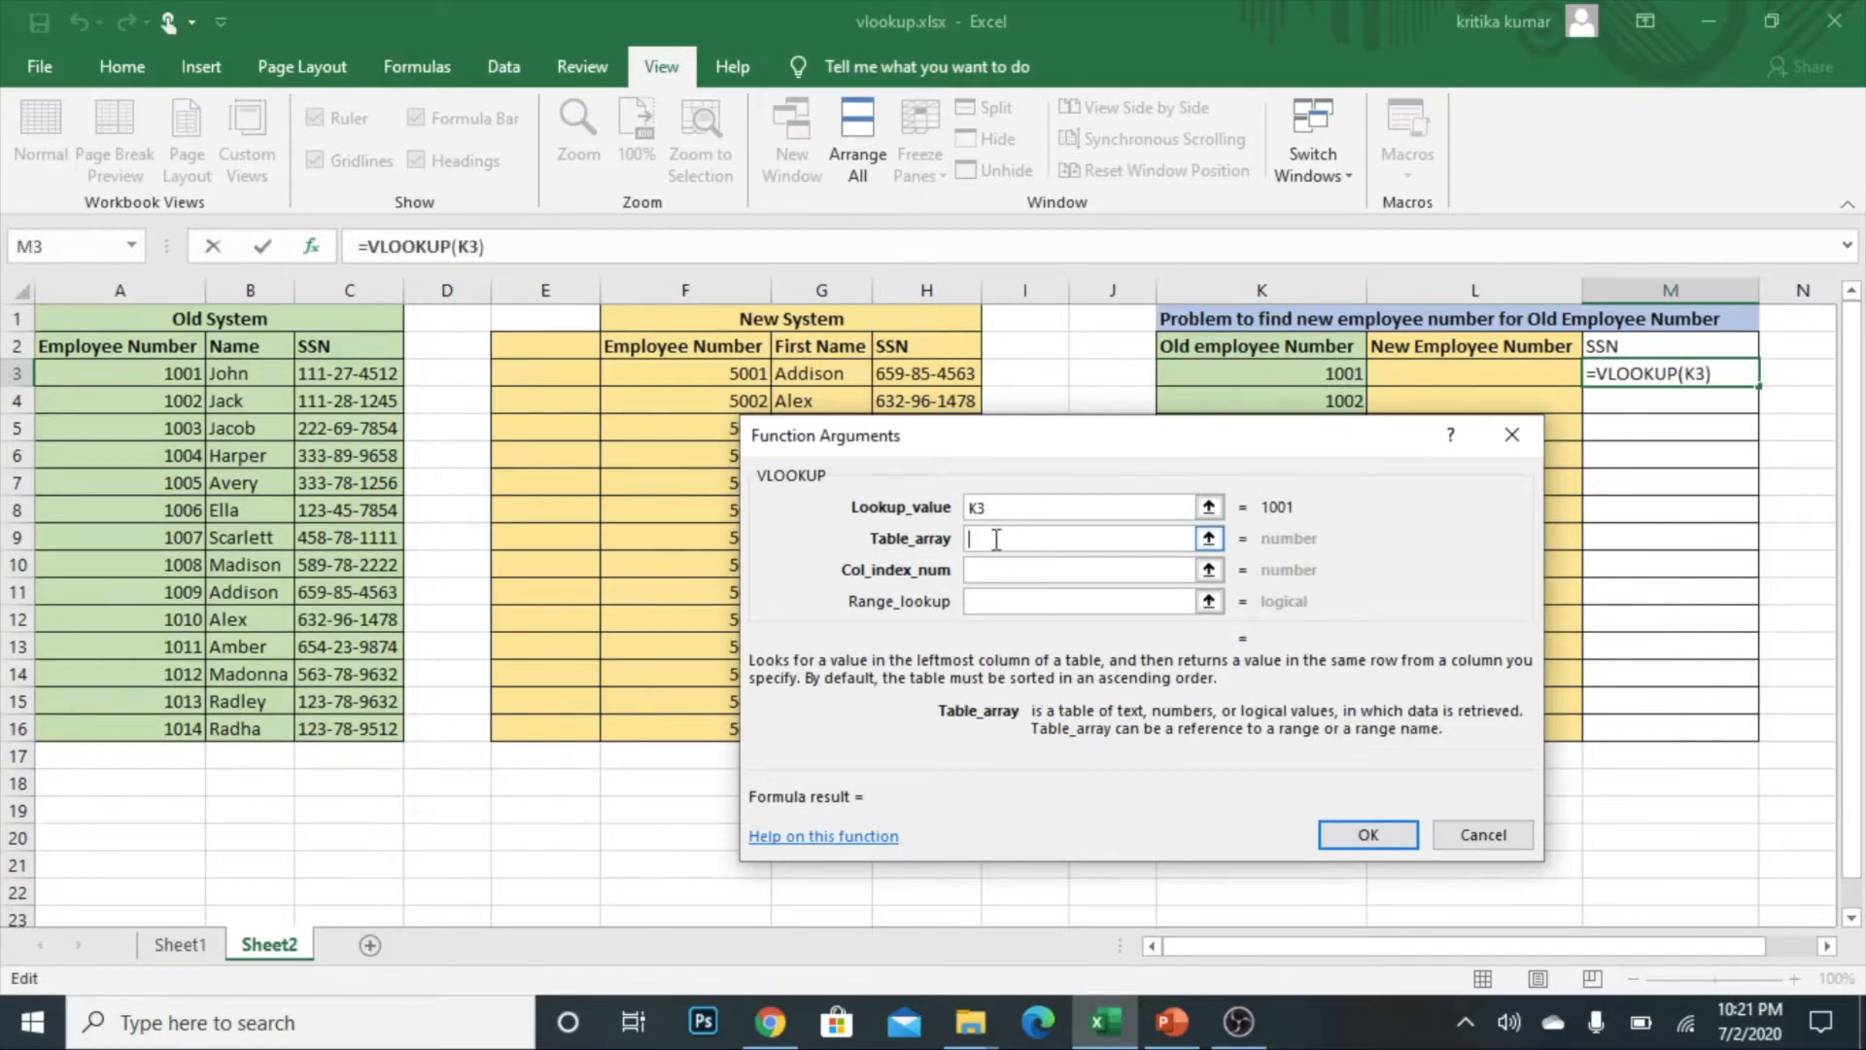
{"action": "left_click", "coordinate": [64, 347]}
{"action": "left_click_drag", "start_coordinate": [65, 347], "coordinate": [337, 731]}
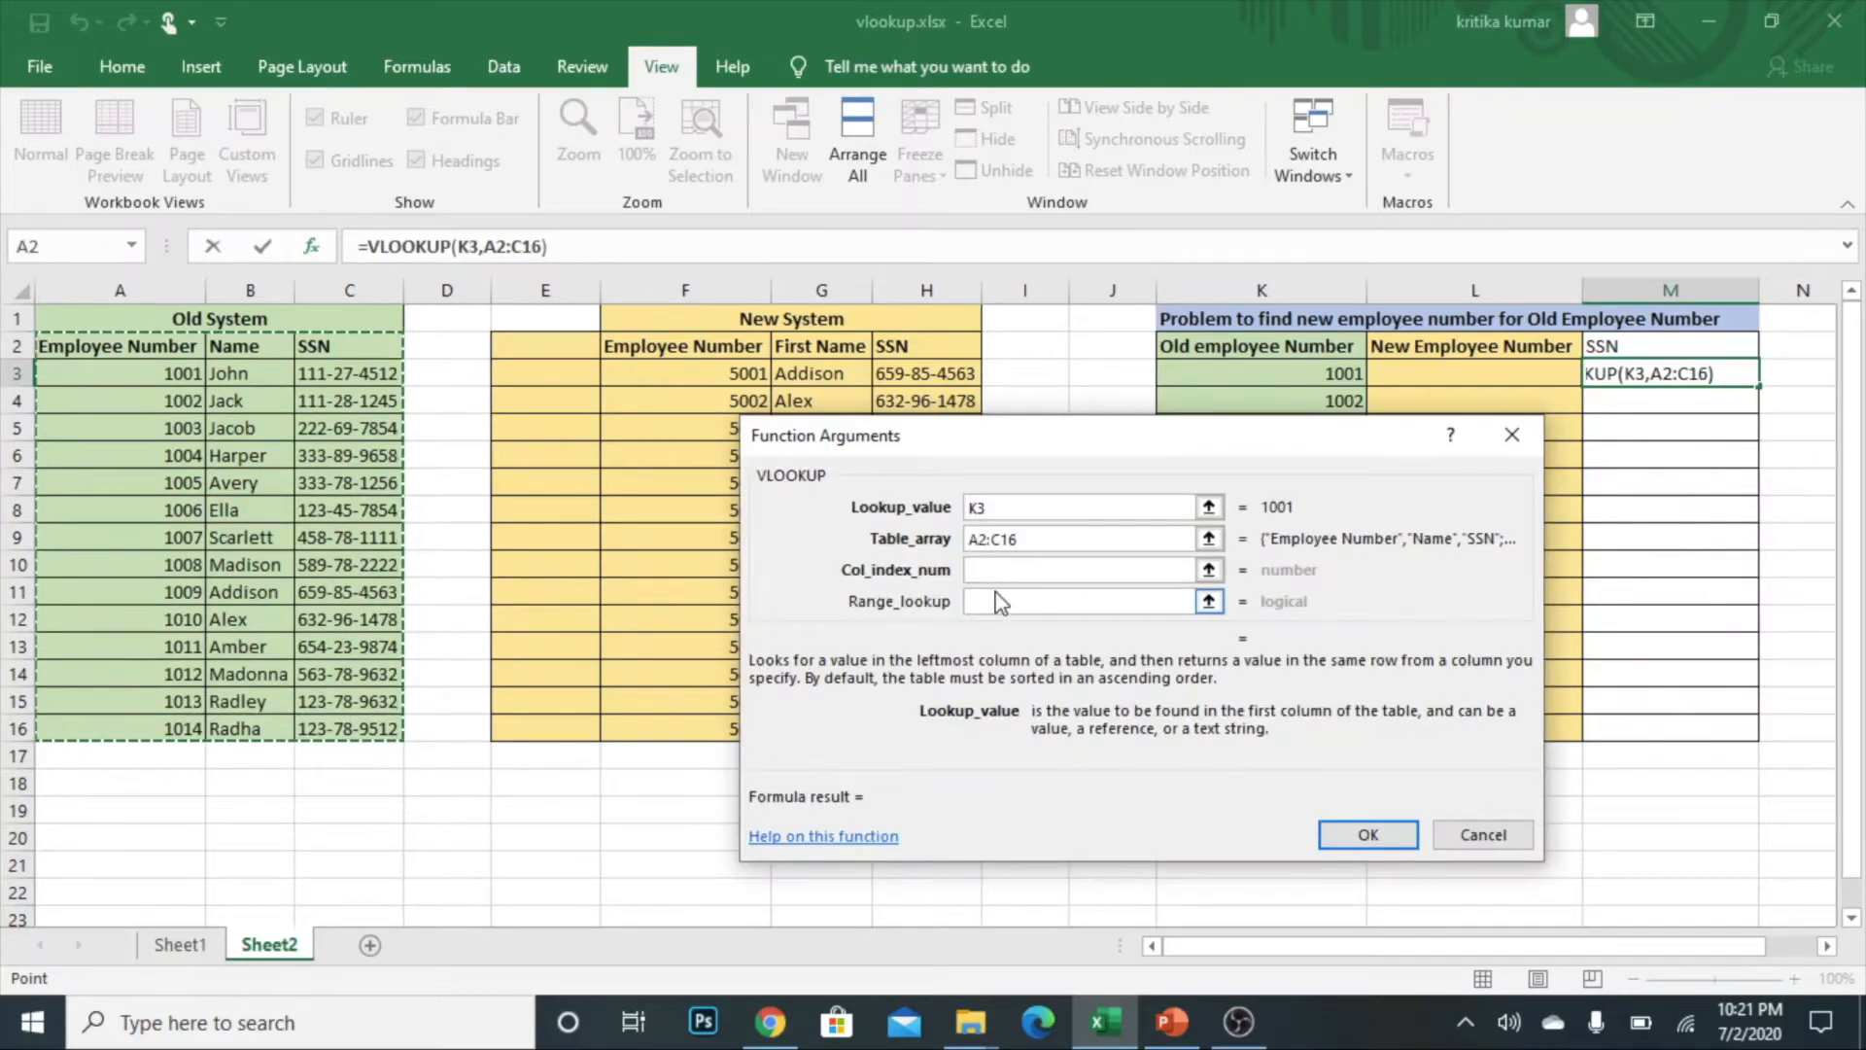
{"action": "key", "text": "BackSpace"}
{"action": "key", "text": "BackSpace"}
{"action": "key", "text": "BackSpace"}
{"action": "key", "text": "BackSpace"}
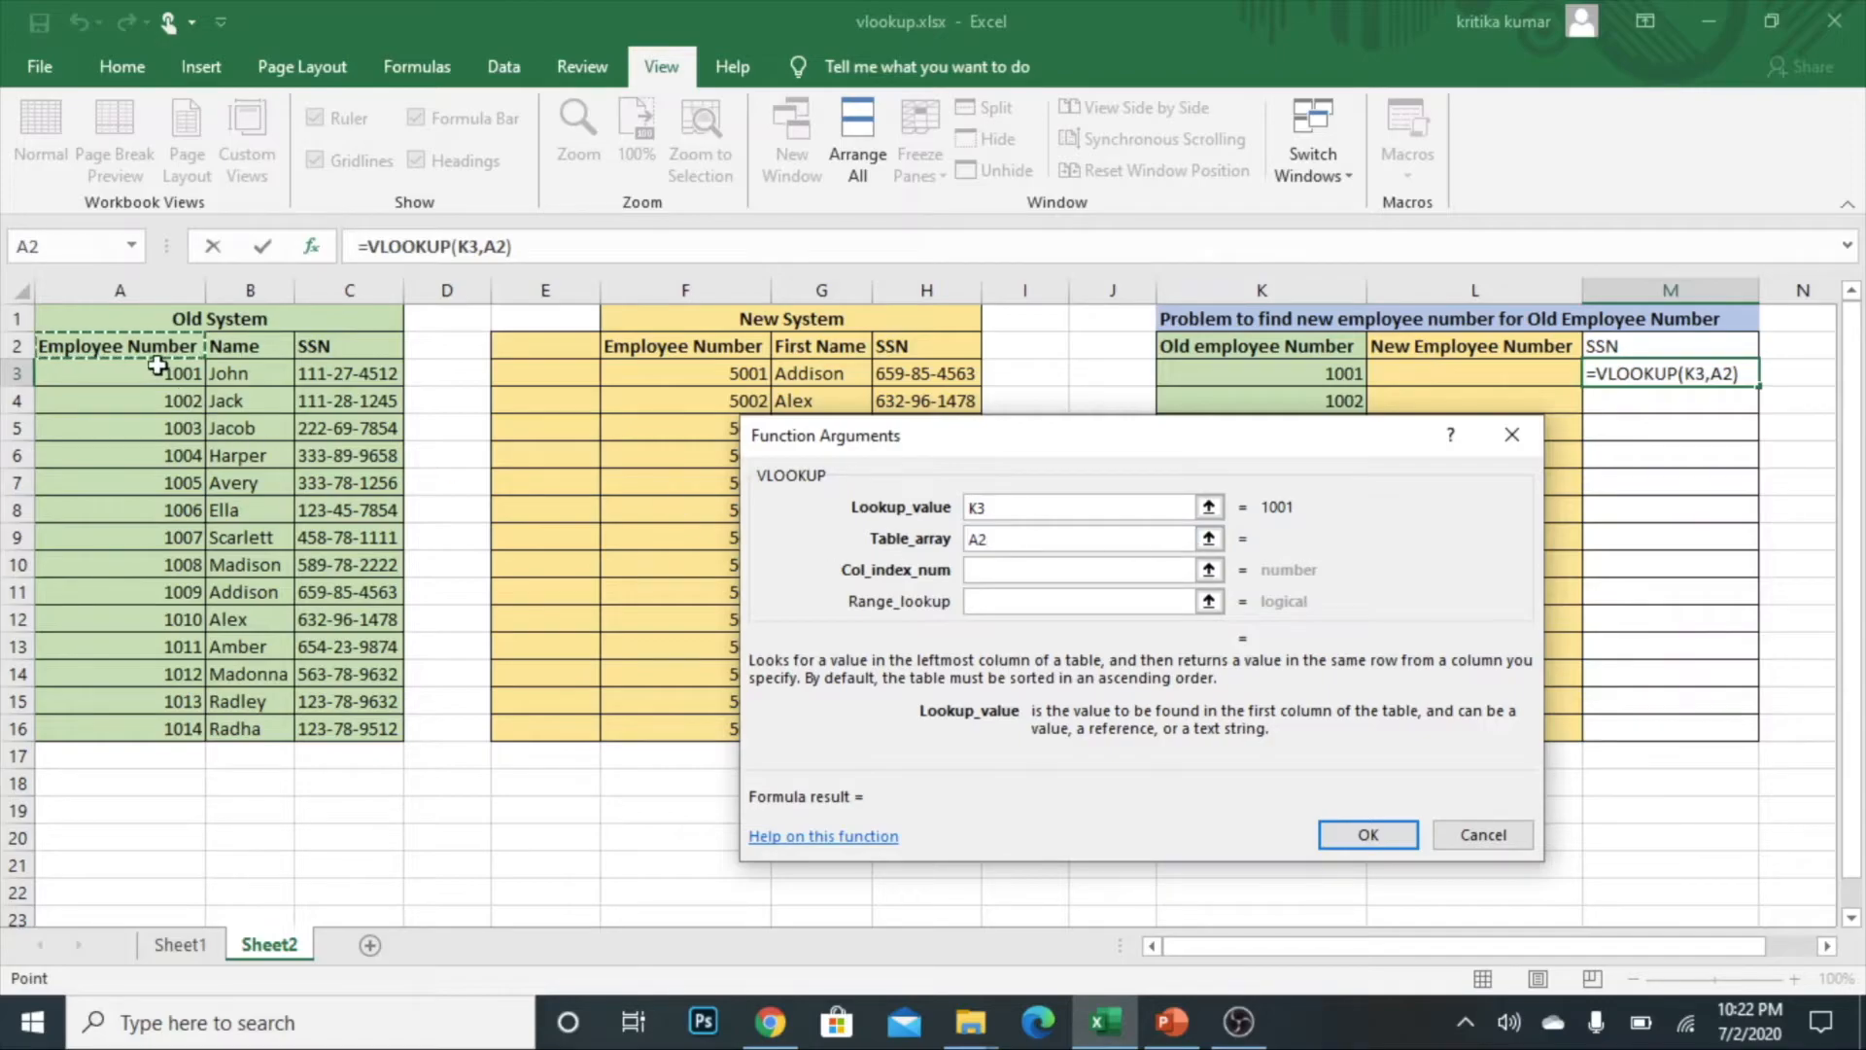
{"action": "left_click", "coordinate": [364, 726], "text": "shift"}
Step: Make the table array reference absolute as $A$2:$C$16
{"action": "left_click", "coordinate": [971, 545]}
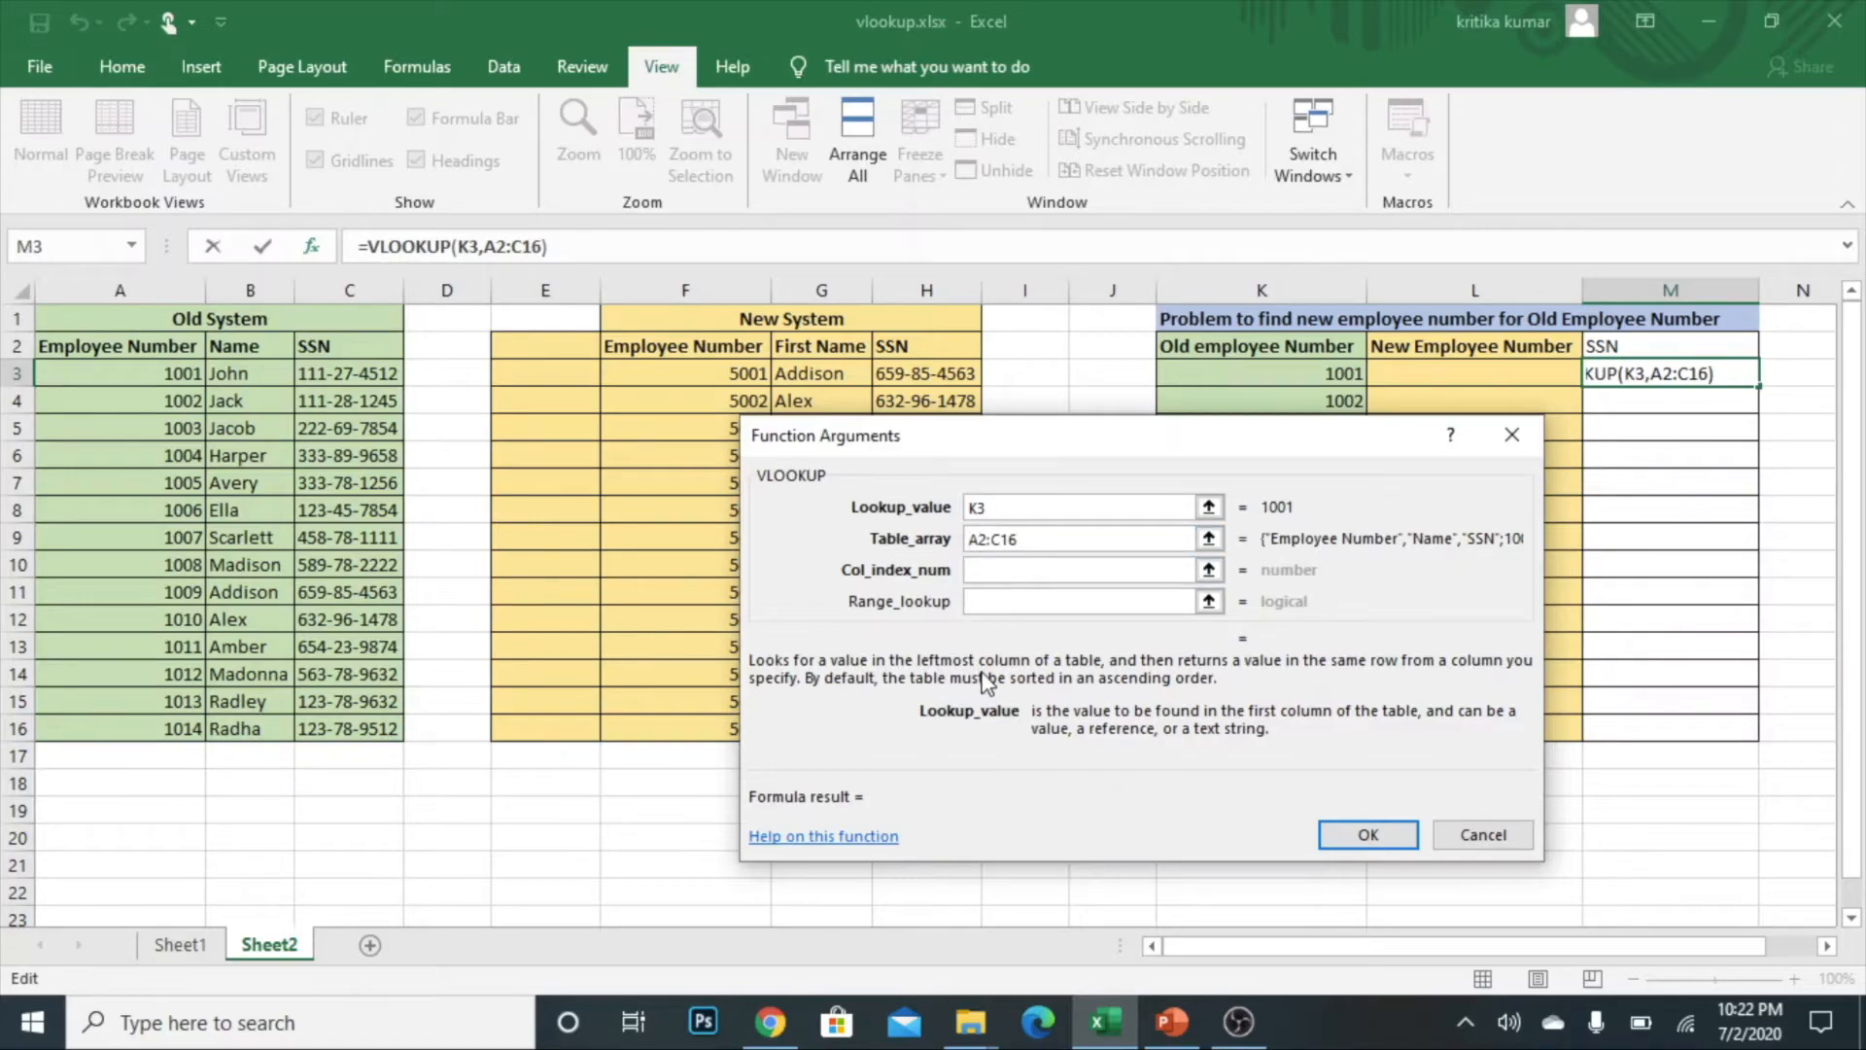
{"action": "type", "text": "$A$2:"}
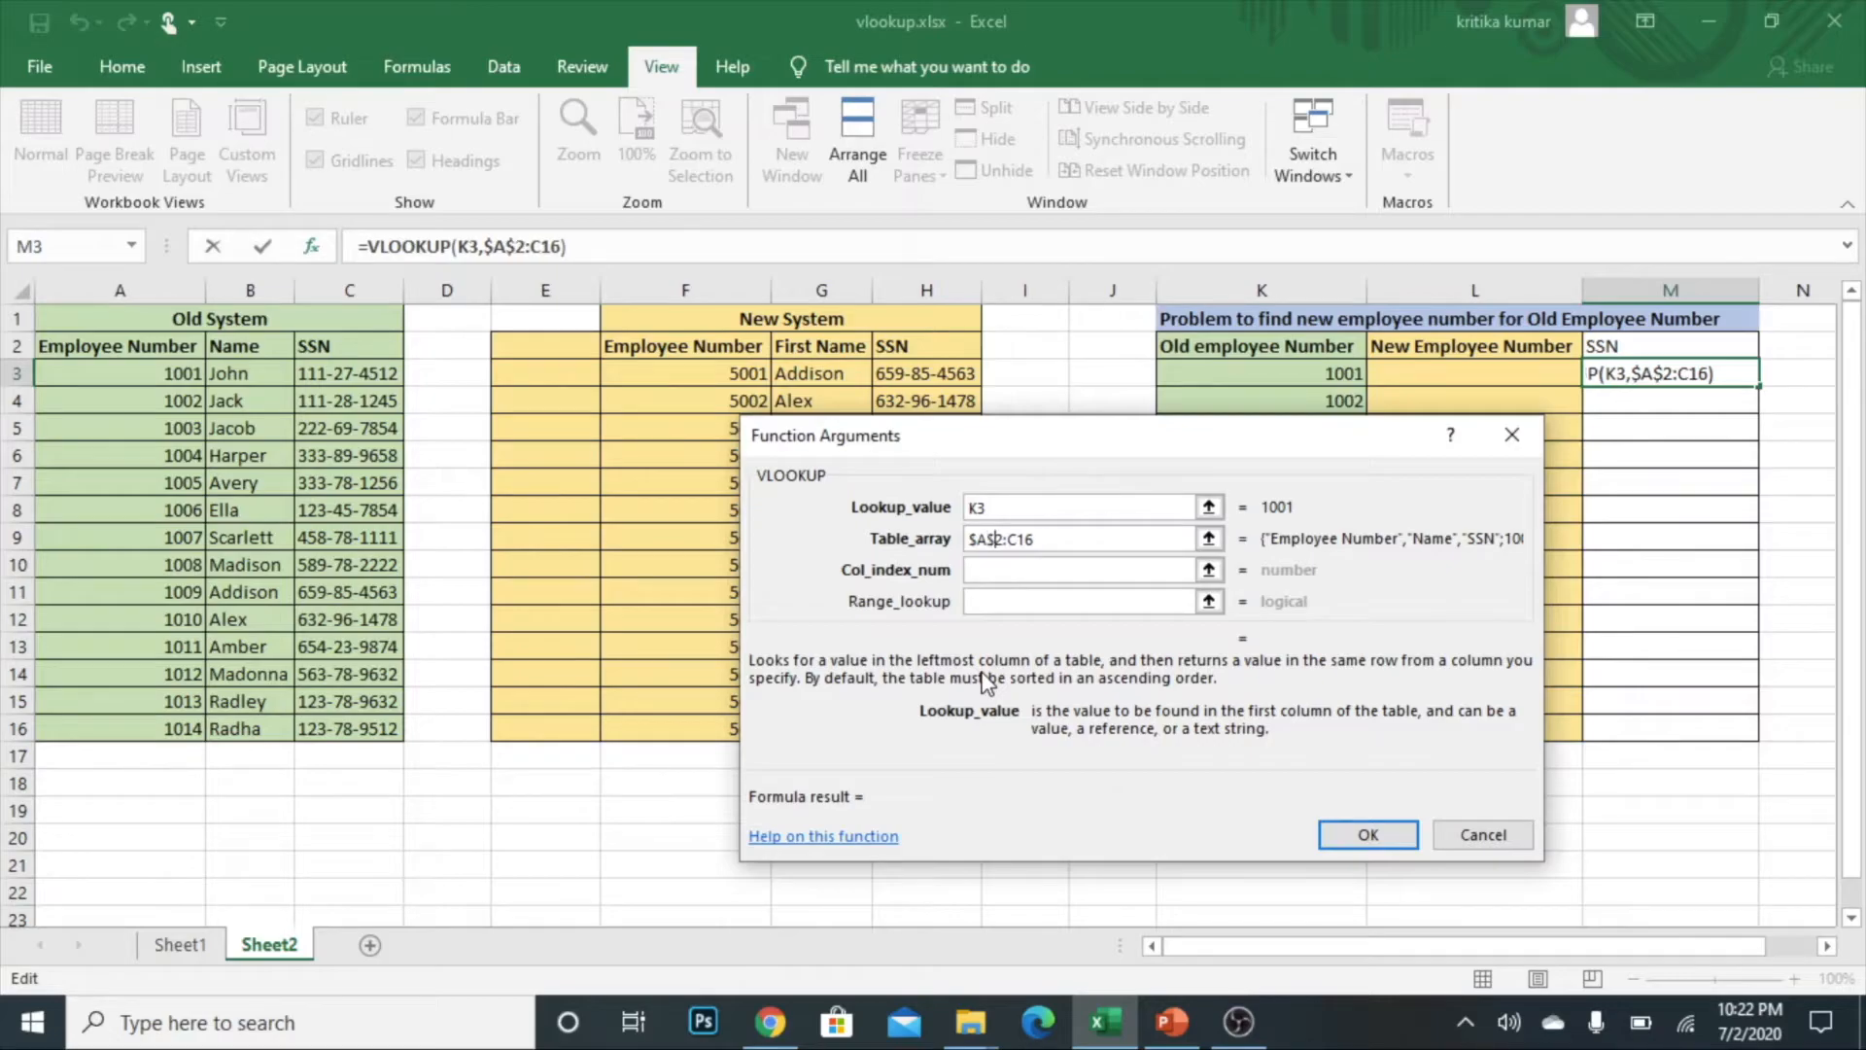
{"action": "type", "text": "$C"}
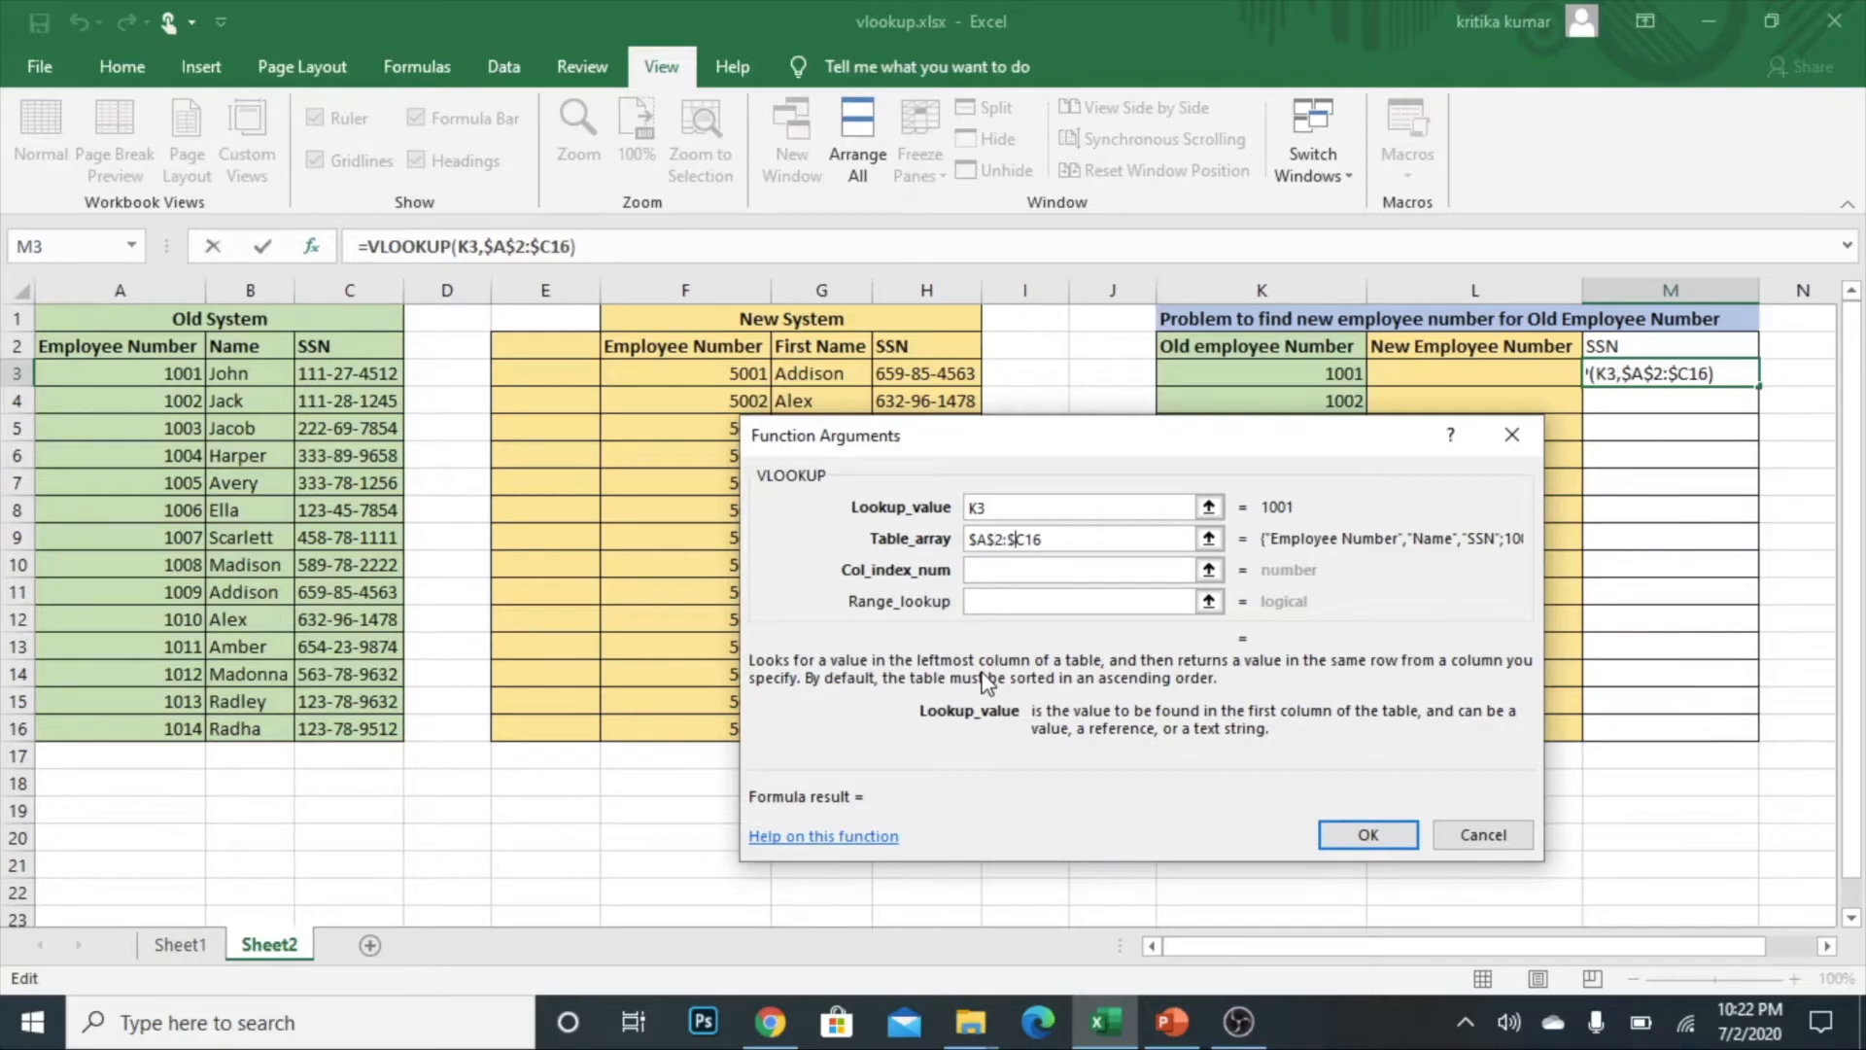
{"action": "type", "text": "$"}
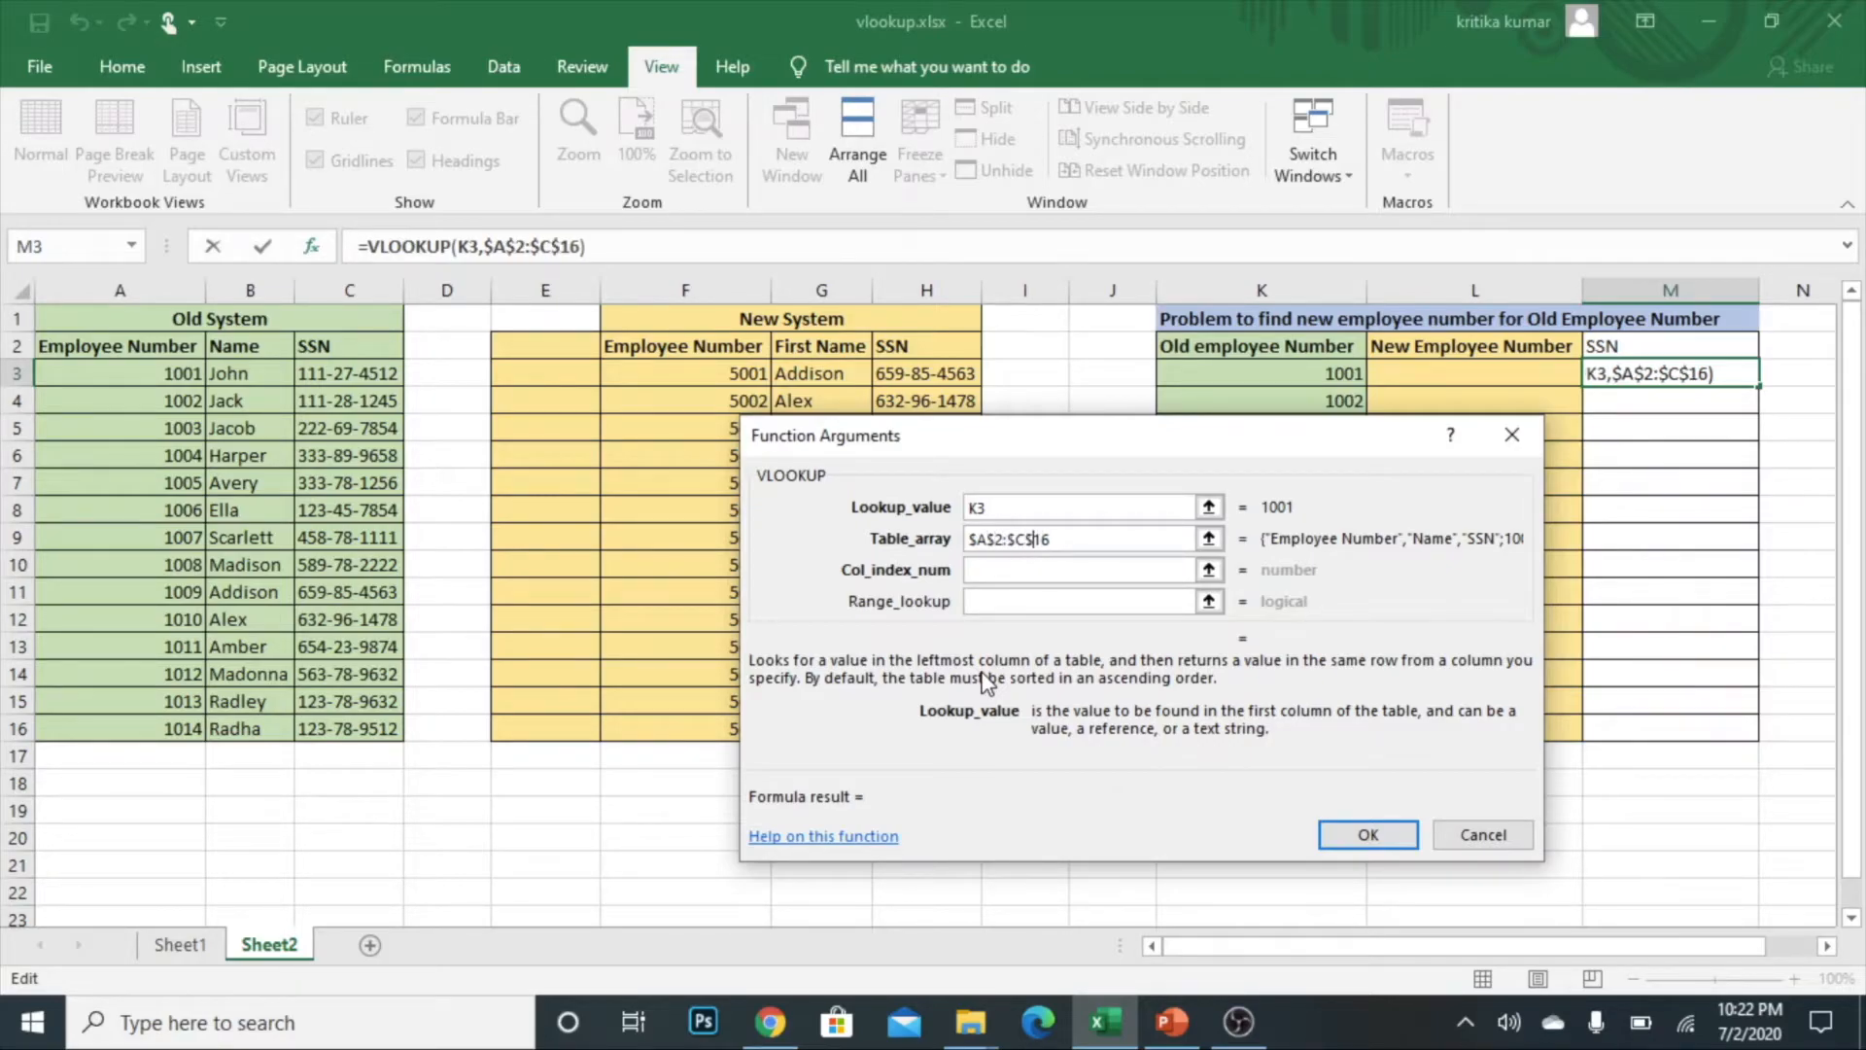
Step: Set the column index number to 3 so the lookup returns the Old System SSN column
{"action": "left_click", "coordinate": [1038, 571]}
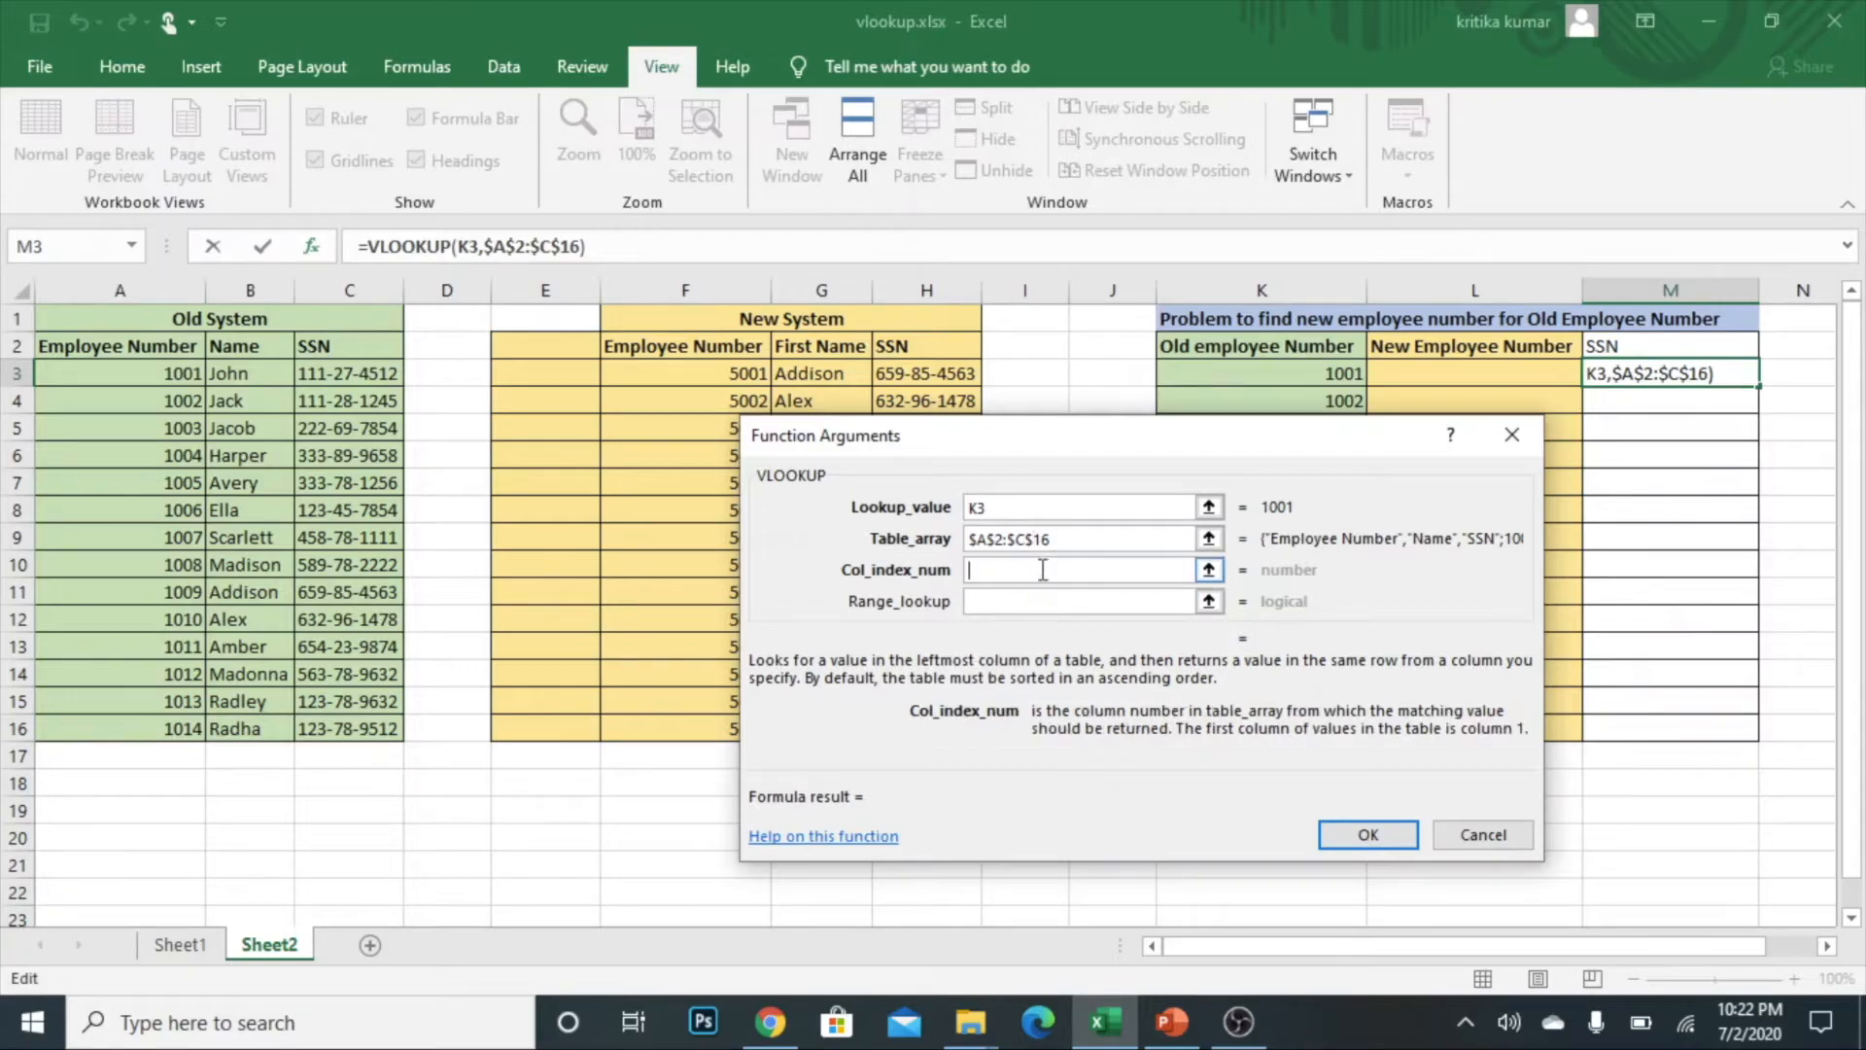
{"action": "left_click", "coordinate": [108, 377]}
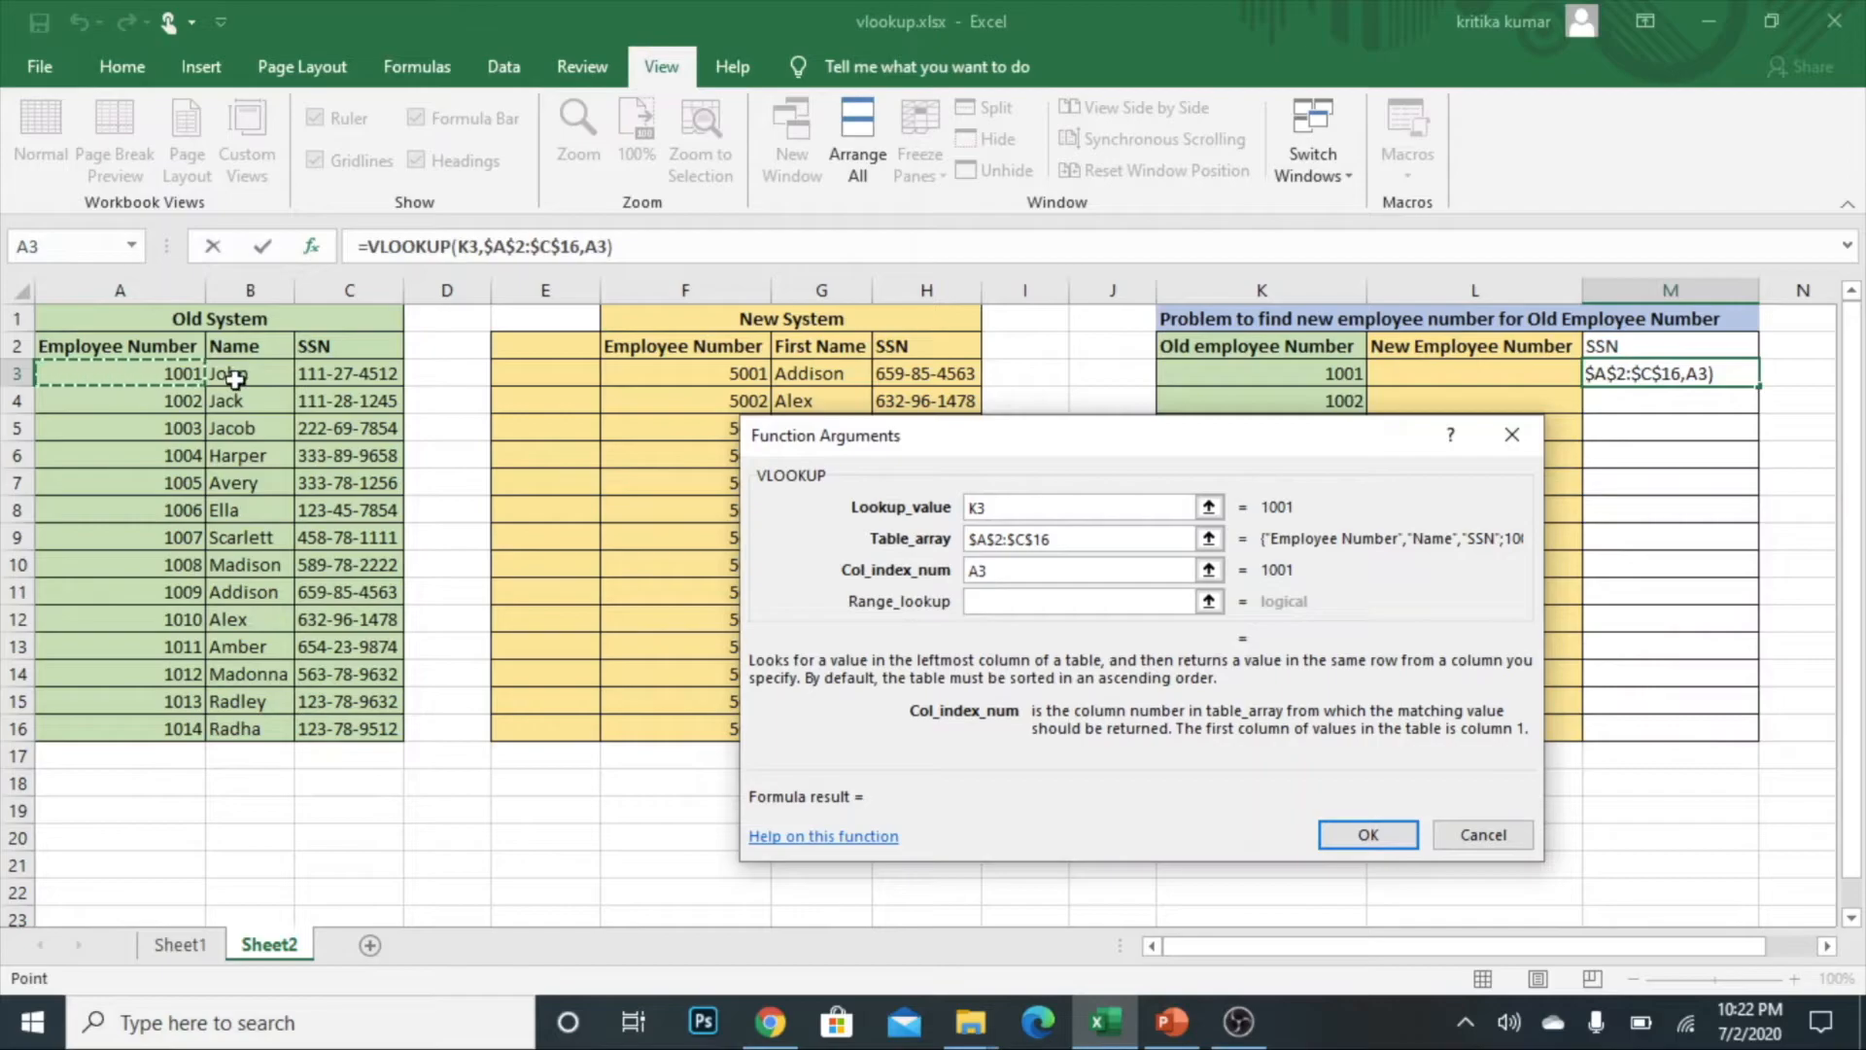
{"action": "left_click", "coordinate": [241, 379]}
{"action": "left_click", "coordinate": [307, 378]}
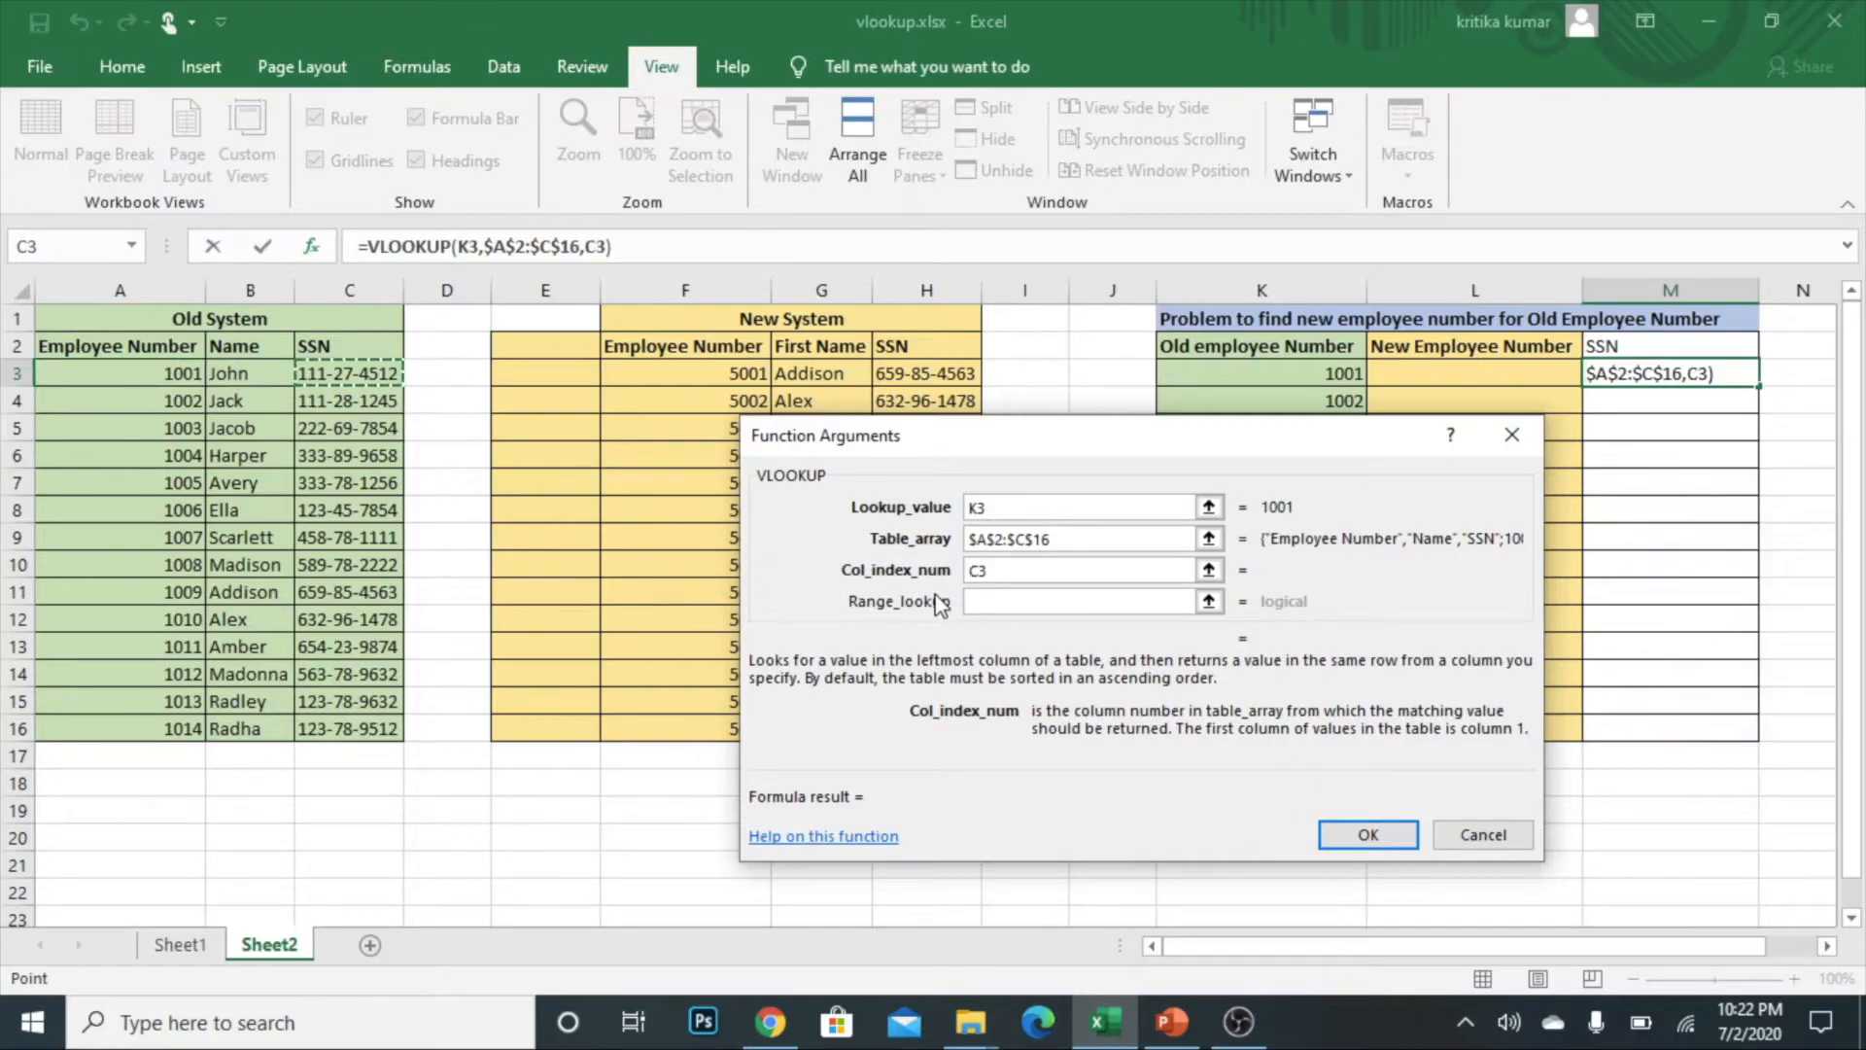
{"action": "left_click_drag", "start_coordinate": [991, 572], "coordinate": [952, 571]}
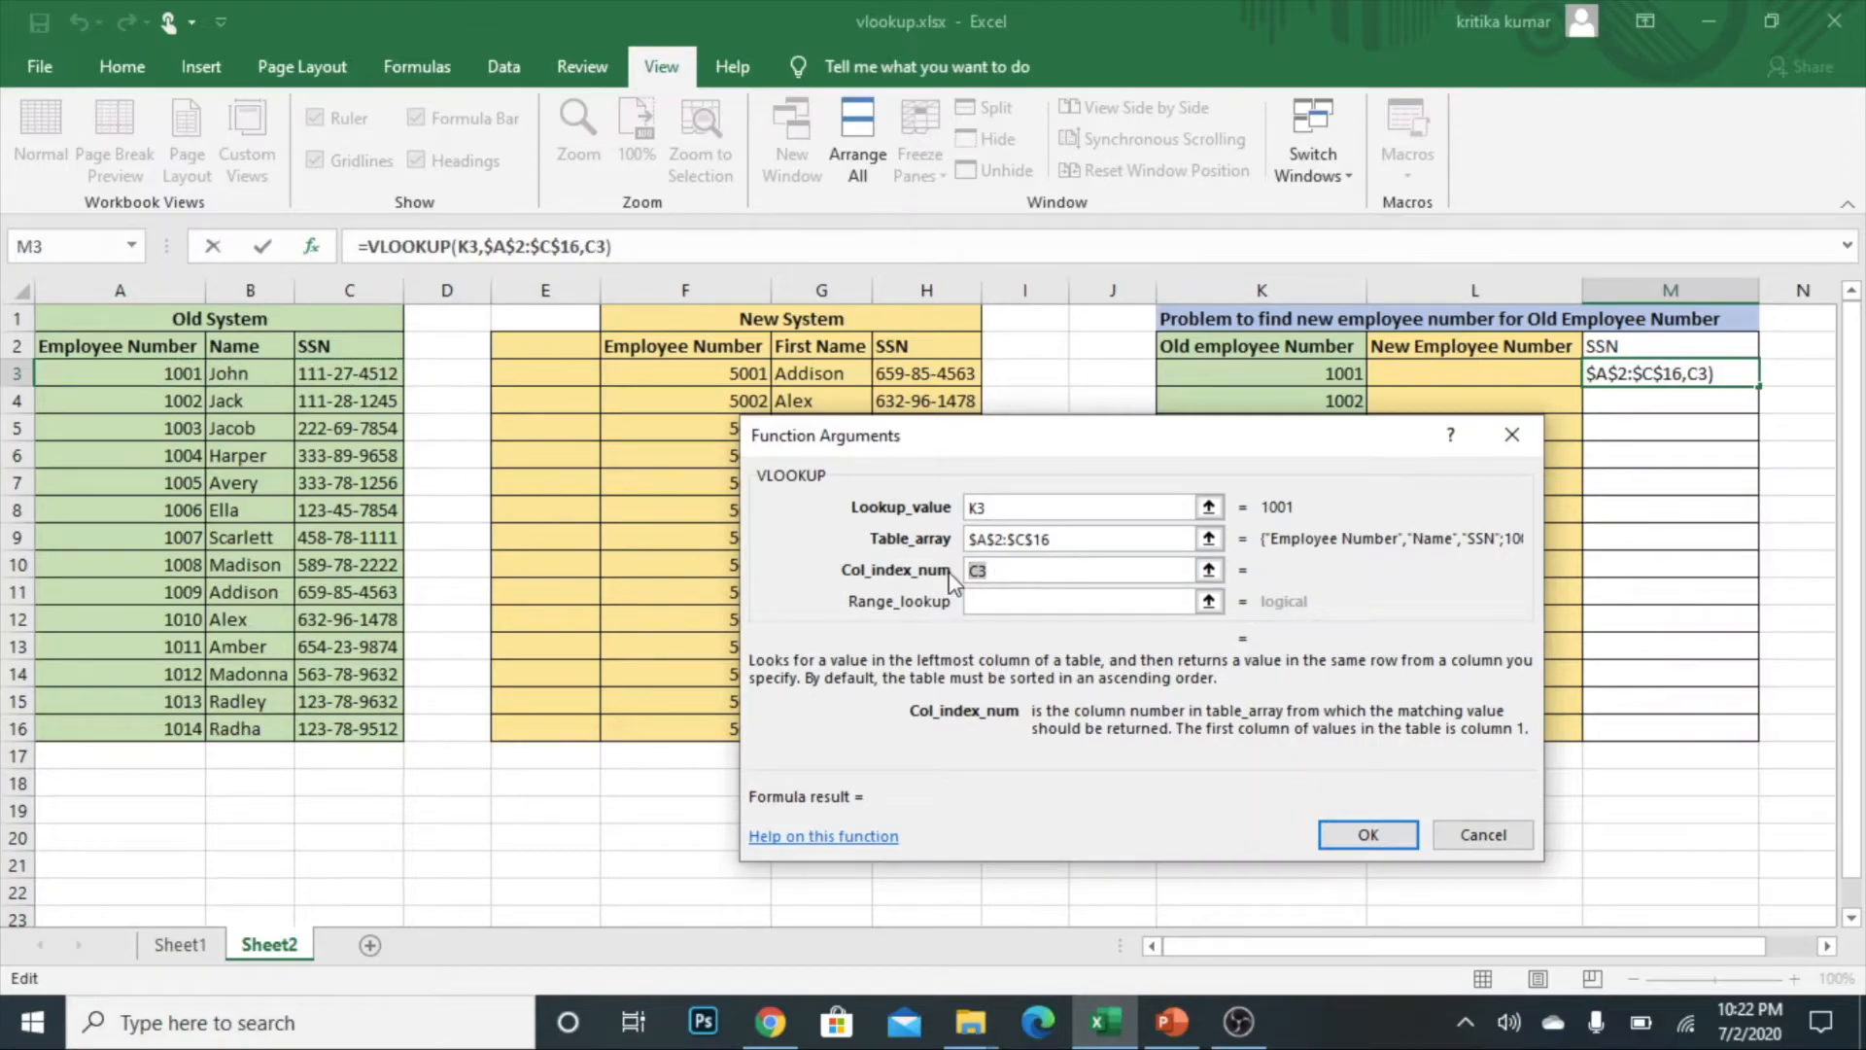
{"action": "type", "text": "3"}
Step: Set the range lookup to False for an exact match and complete the formula in M3
{"action": "left_click", "coordinate": [1010, 600]}
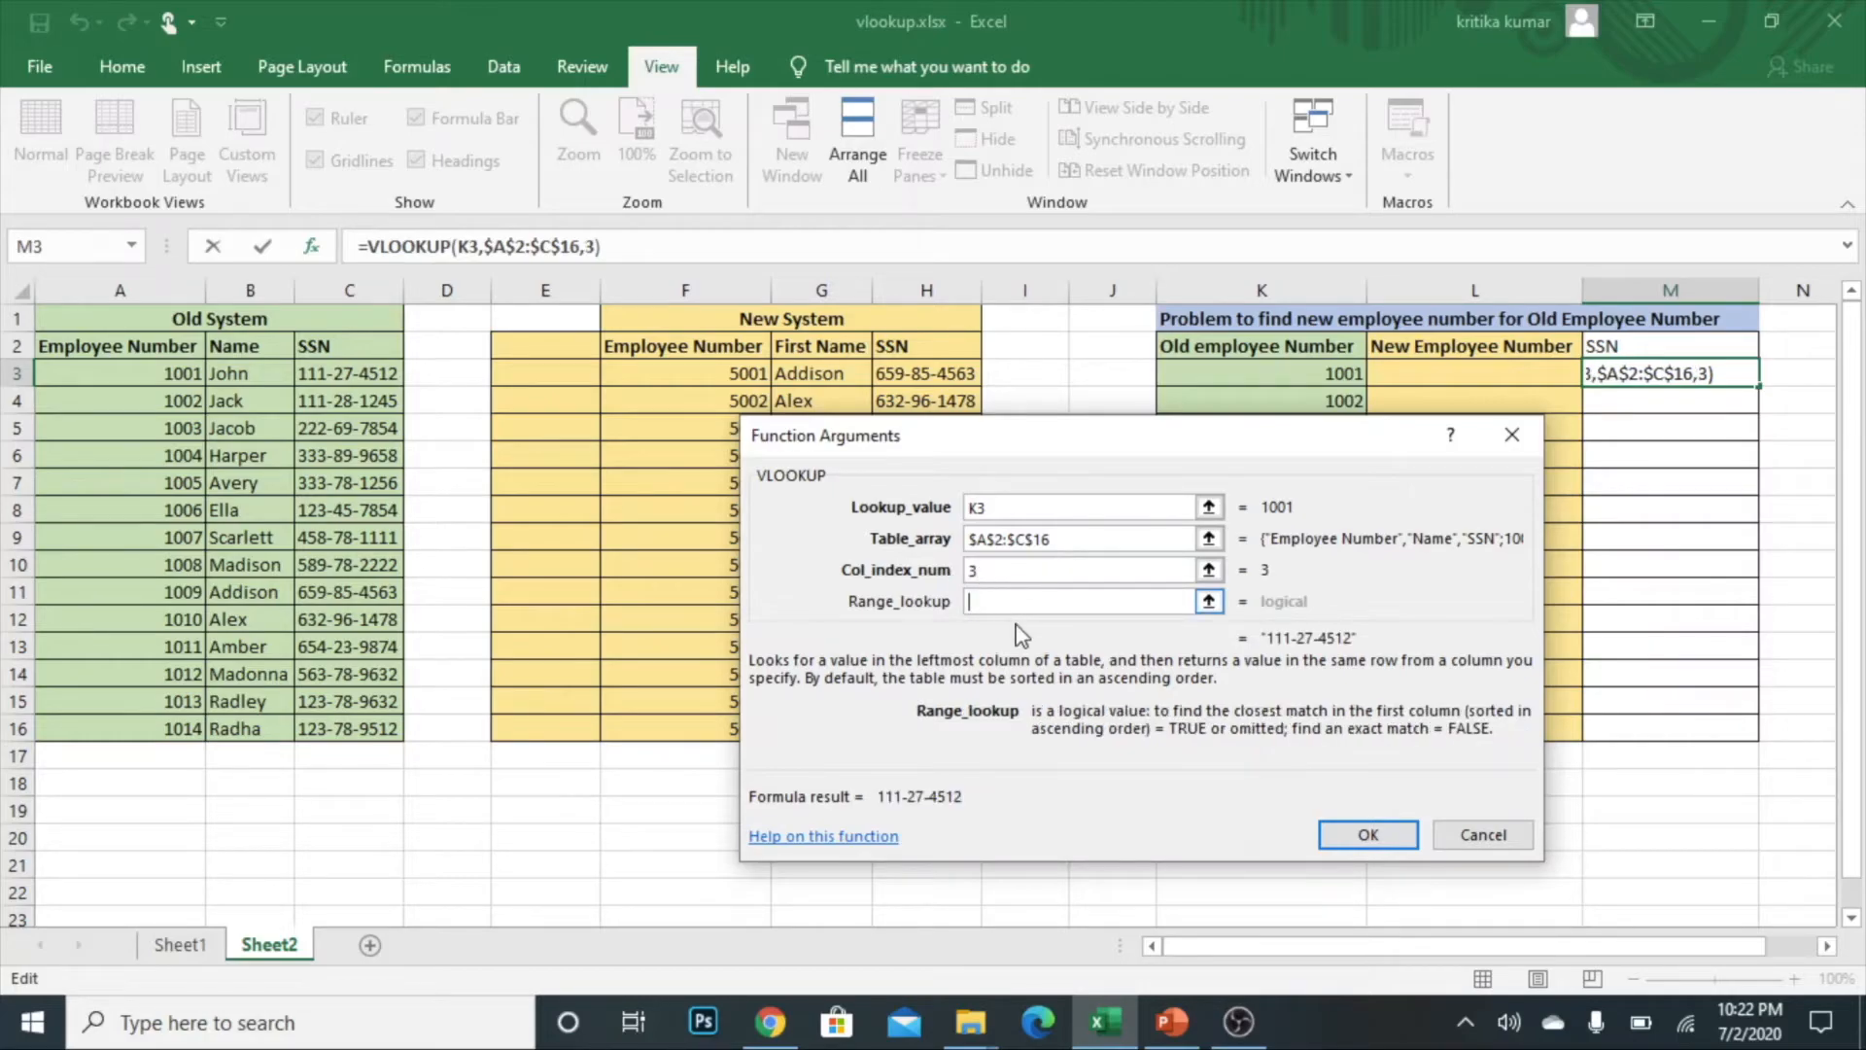
{"action": "type", "text": "F"}
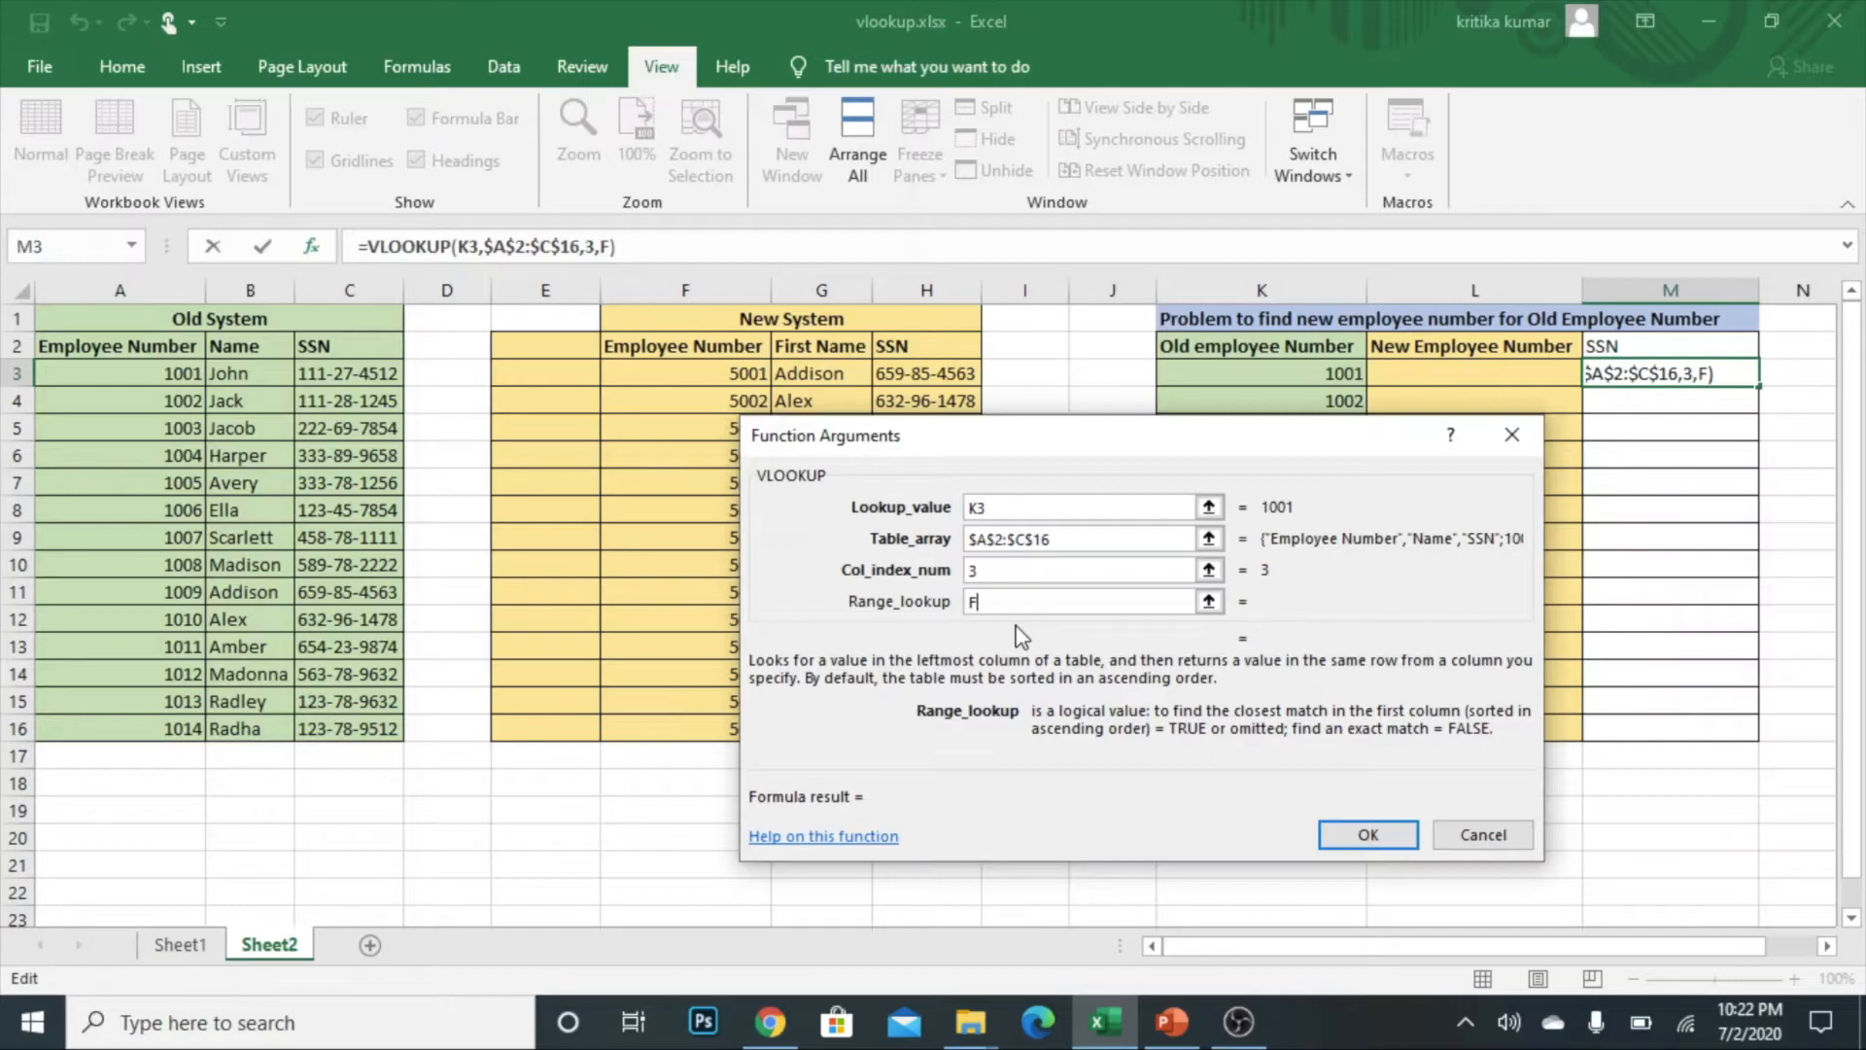
{"action": "type", "text": "alse"}
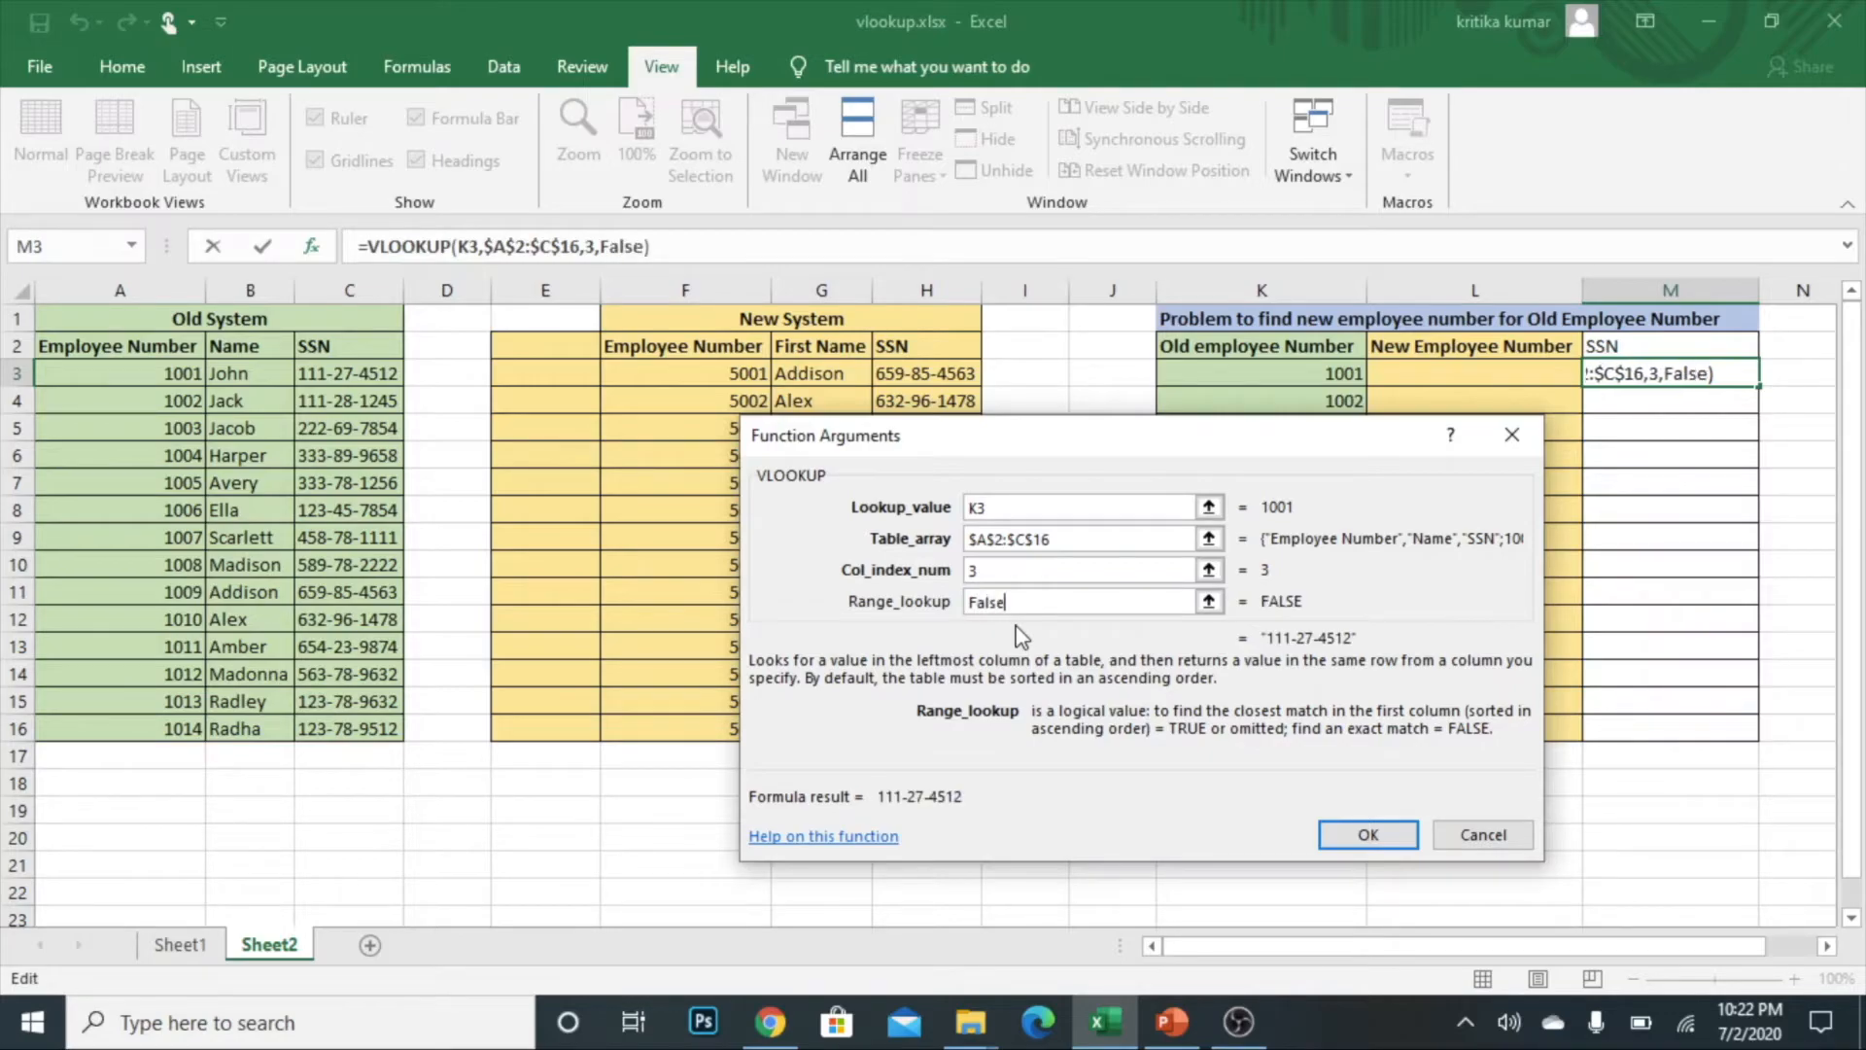
{"action": "left_click", "coordinate": [1367, 833]}
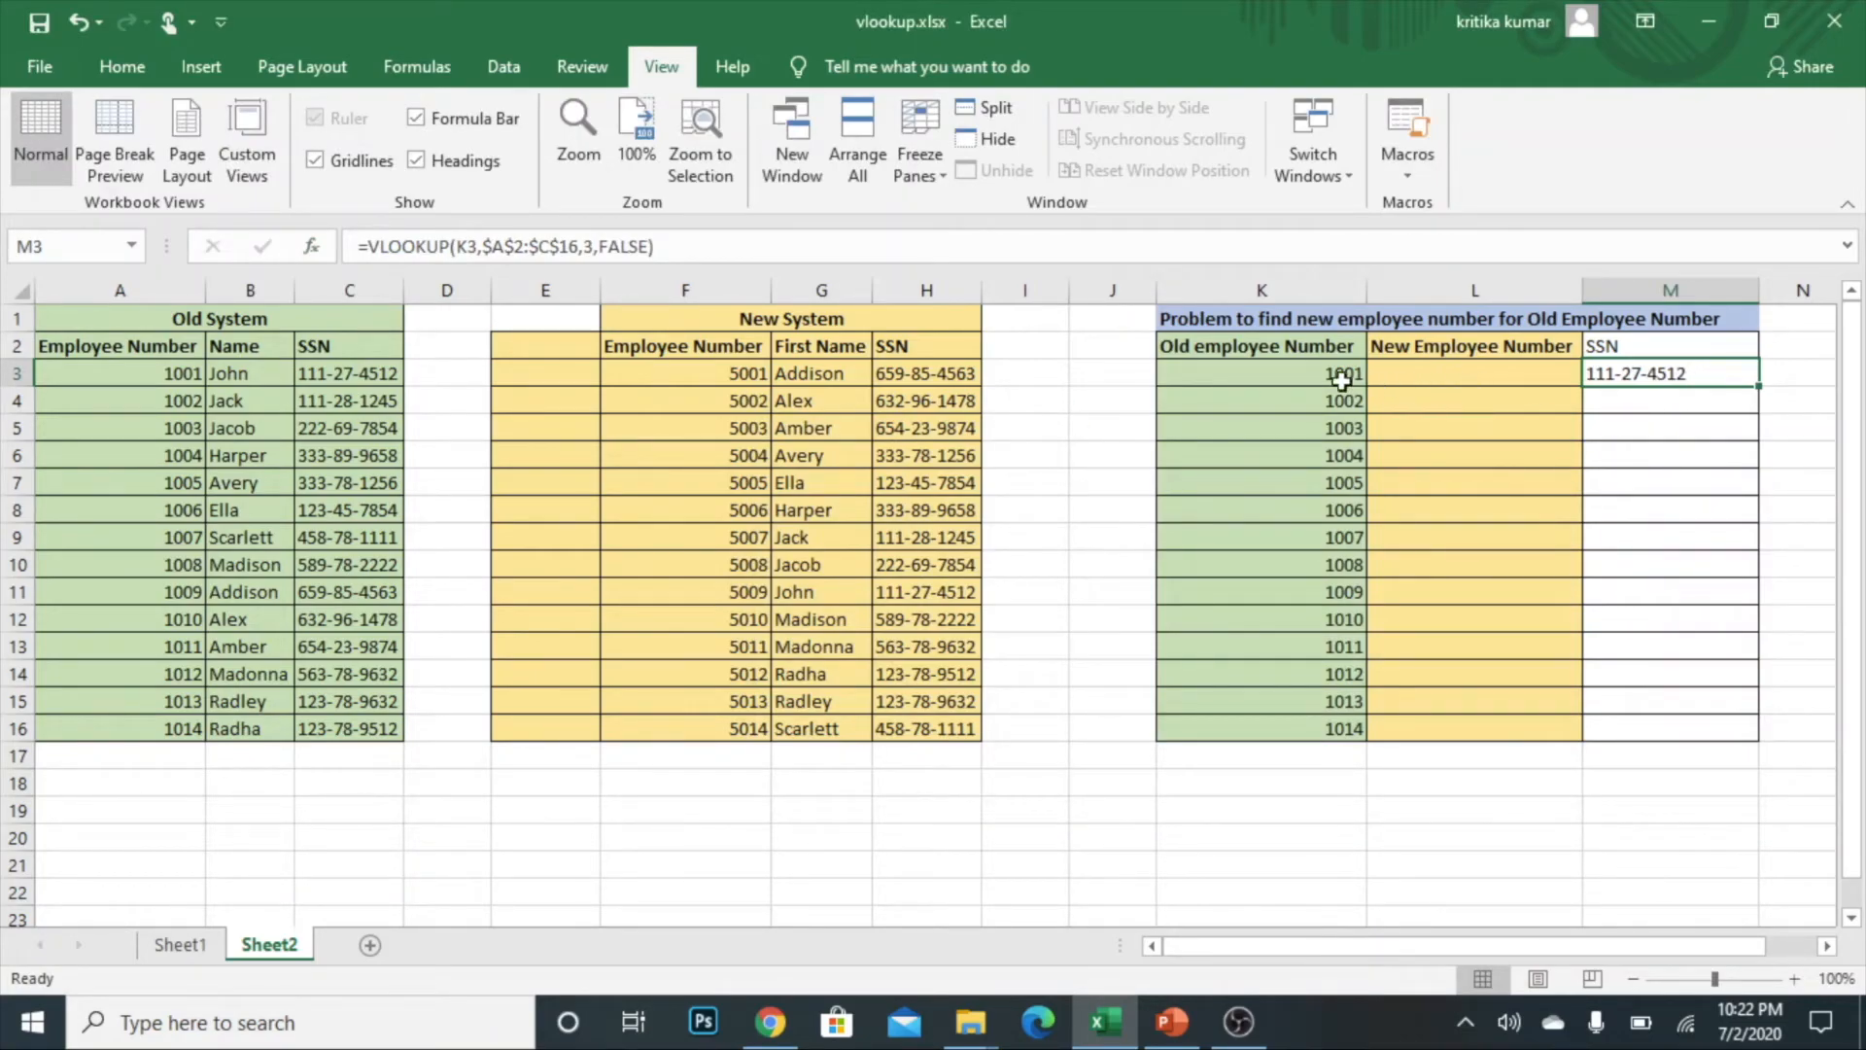
Step: Fill the VLOOKUP formula from M3 down the SSN column to M16
{"action": "left_click", "coordinate": [337, 377]}
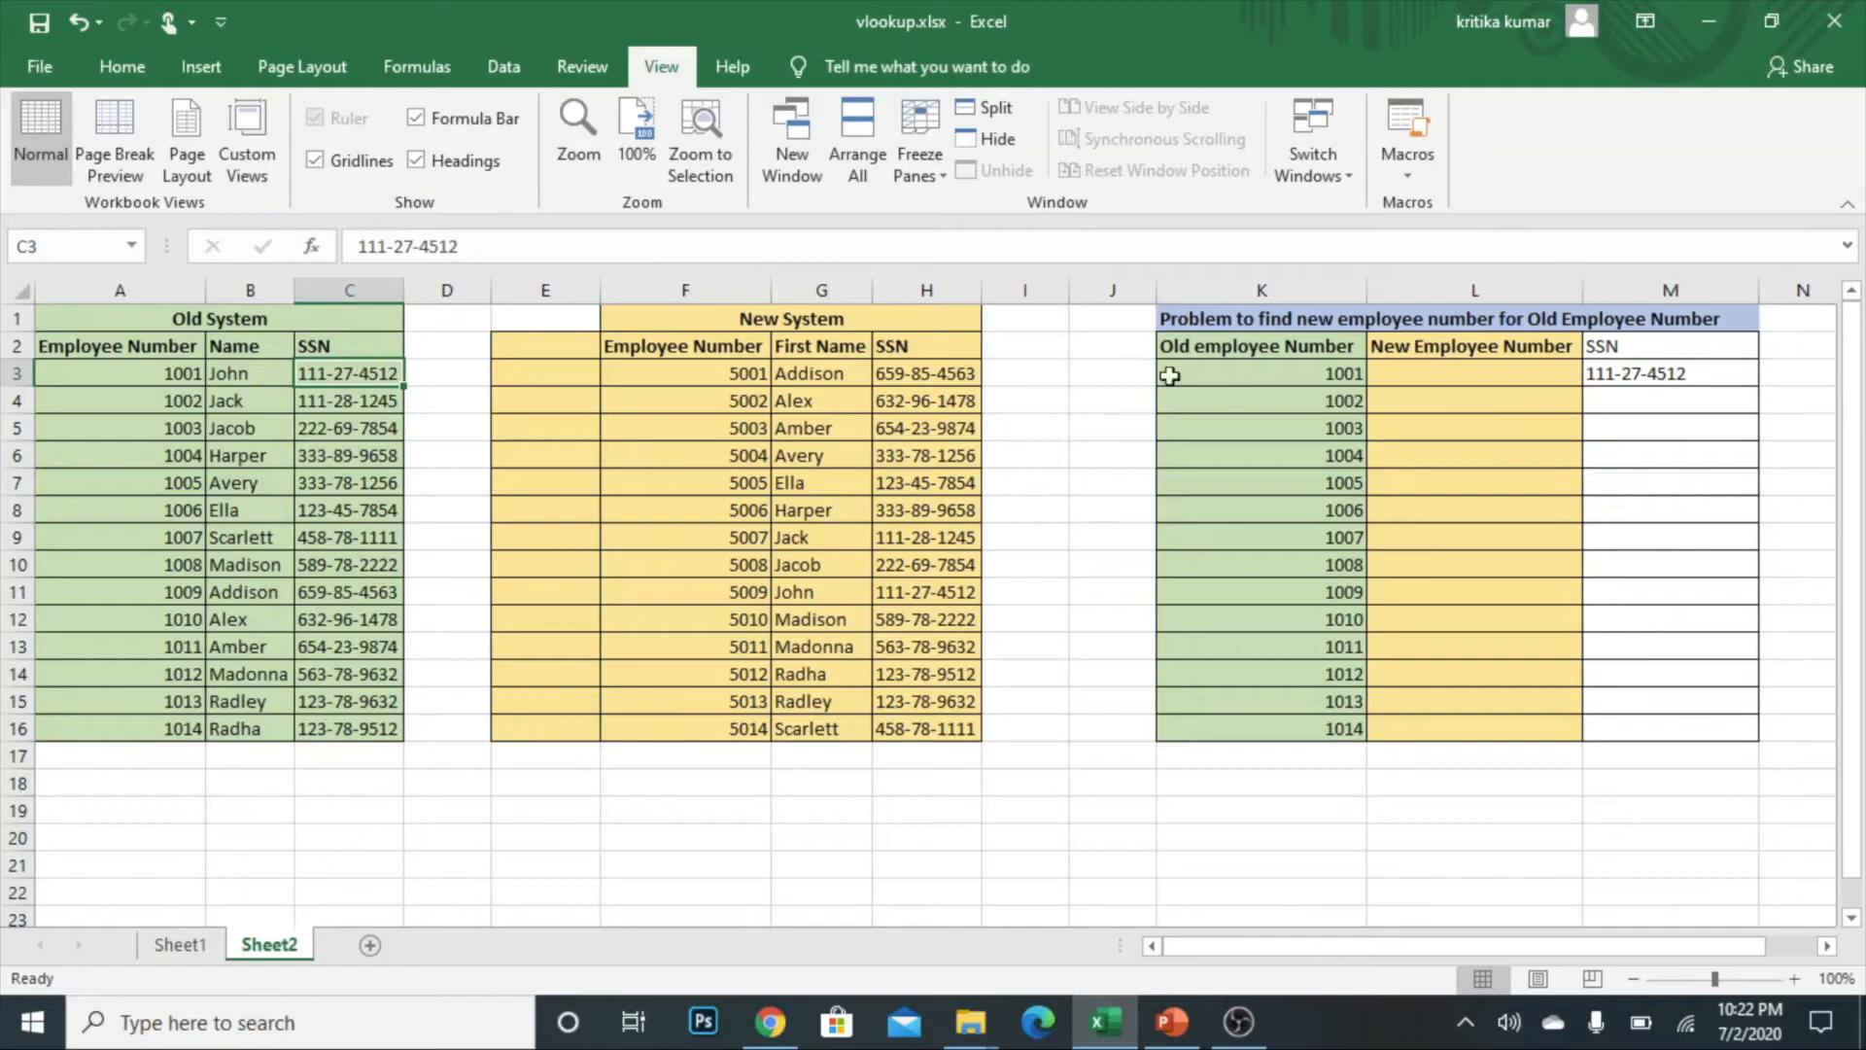
{"action": "left_click", "coordinate": [1594, 377]}
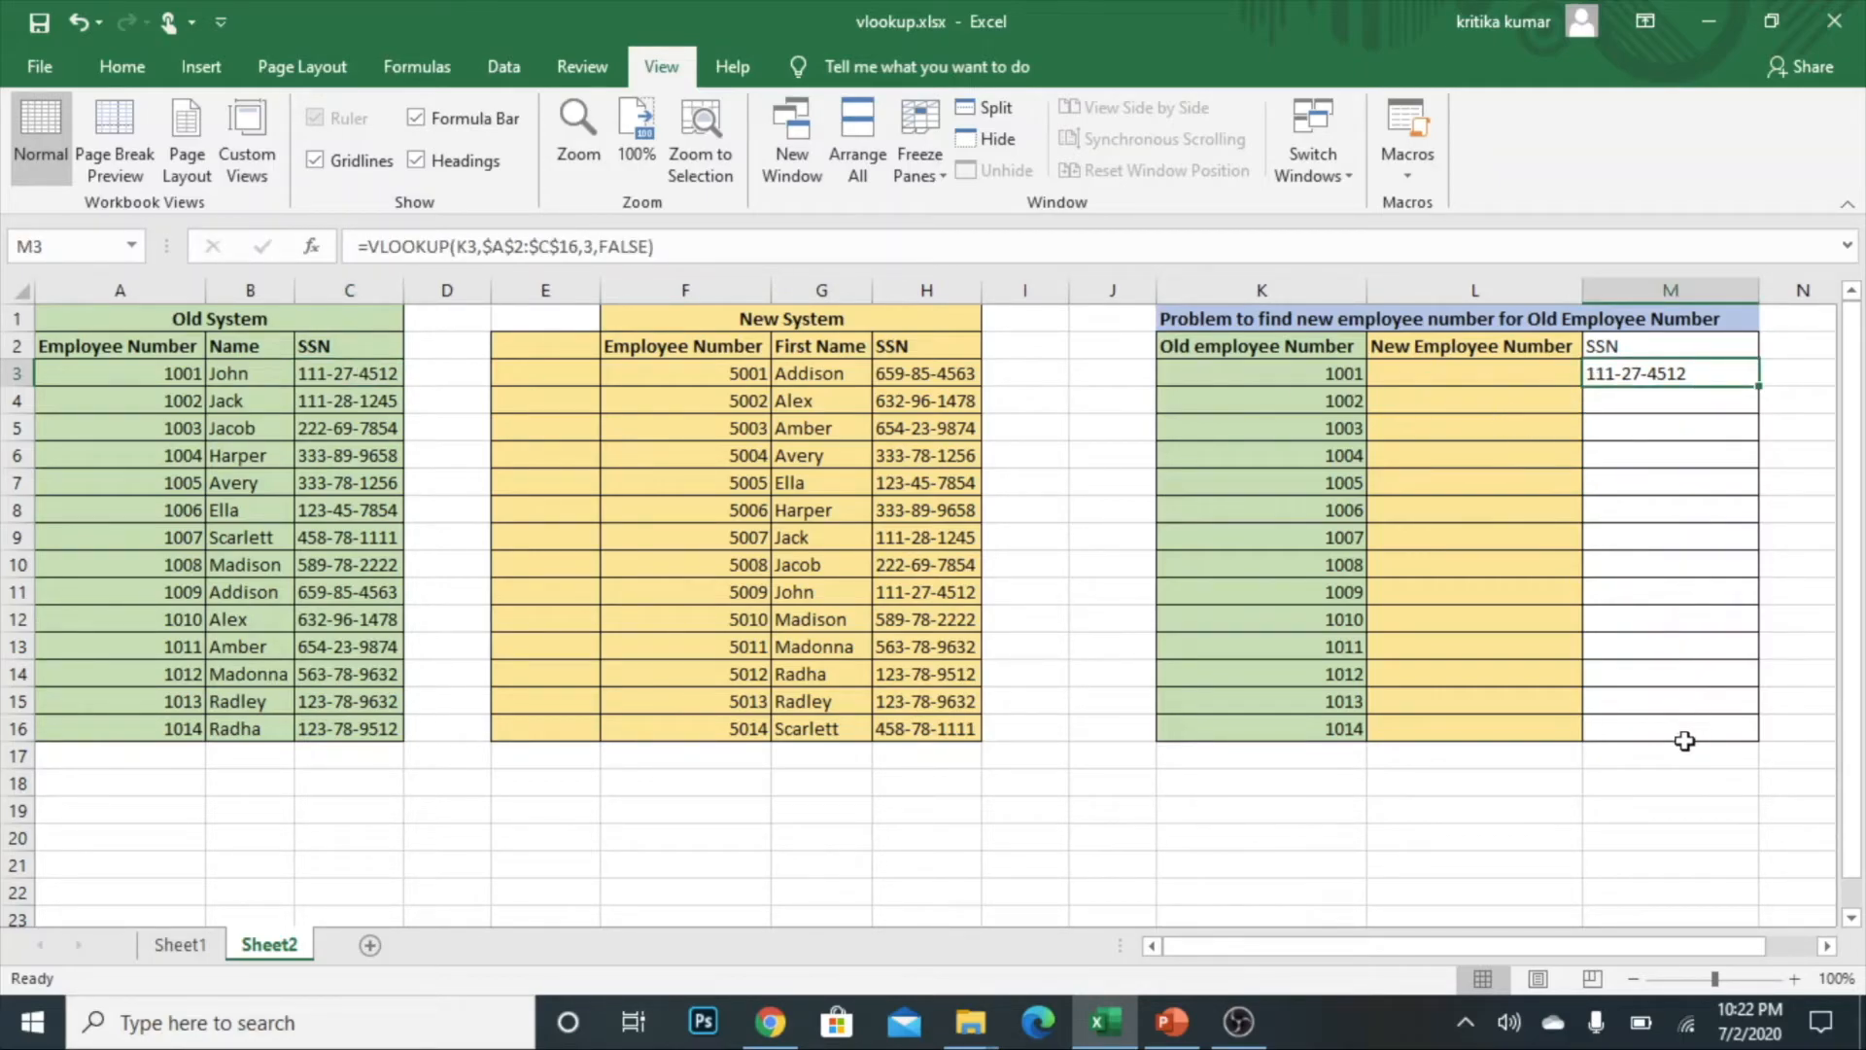
{"action": "double_click", "coordinate": [1764, 391]}
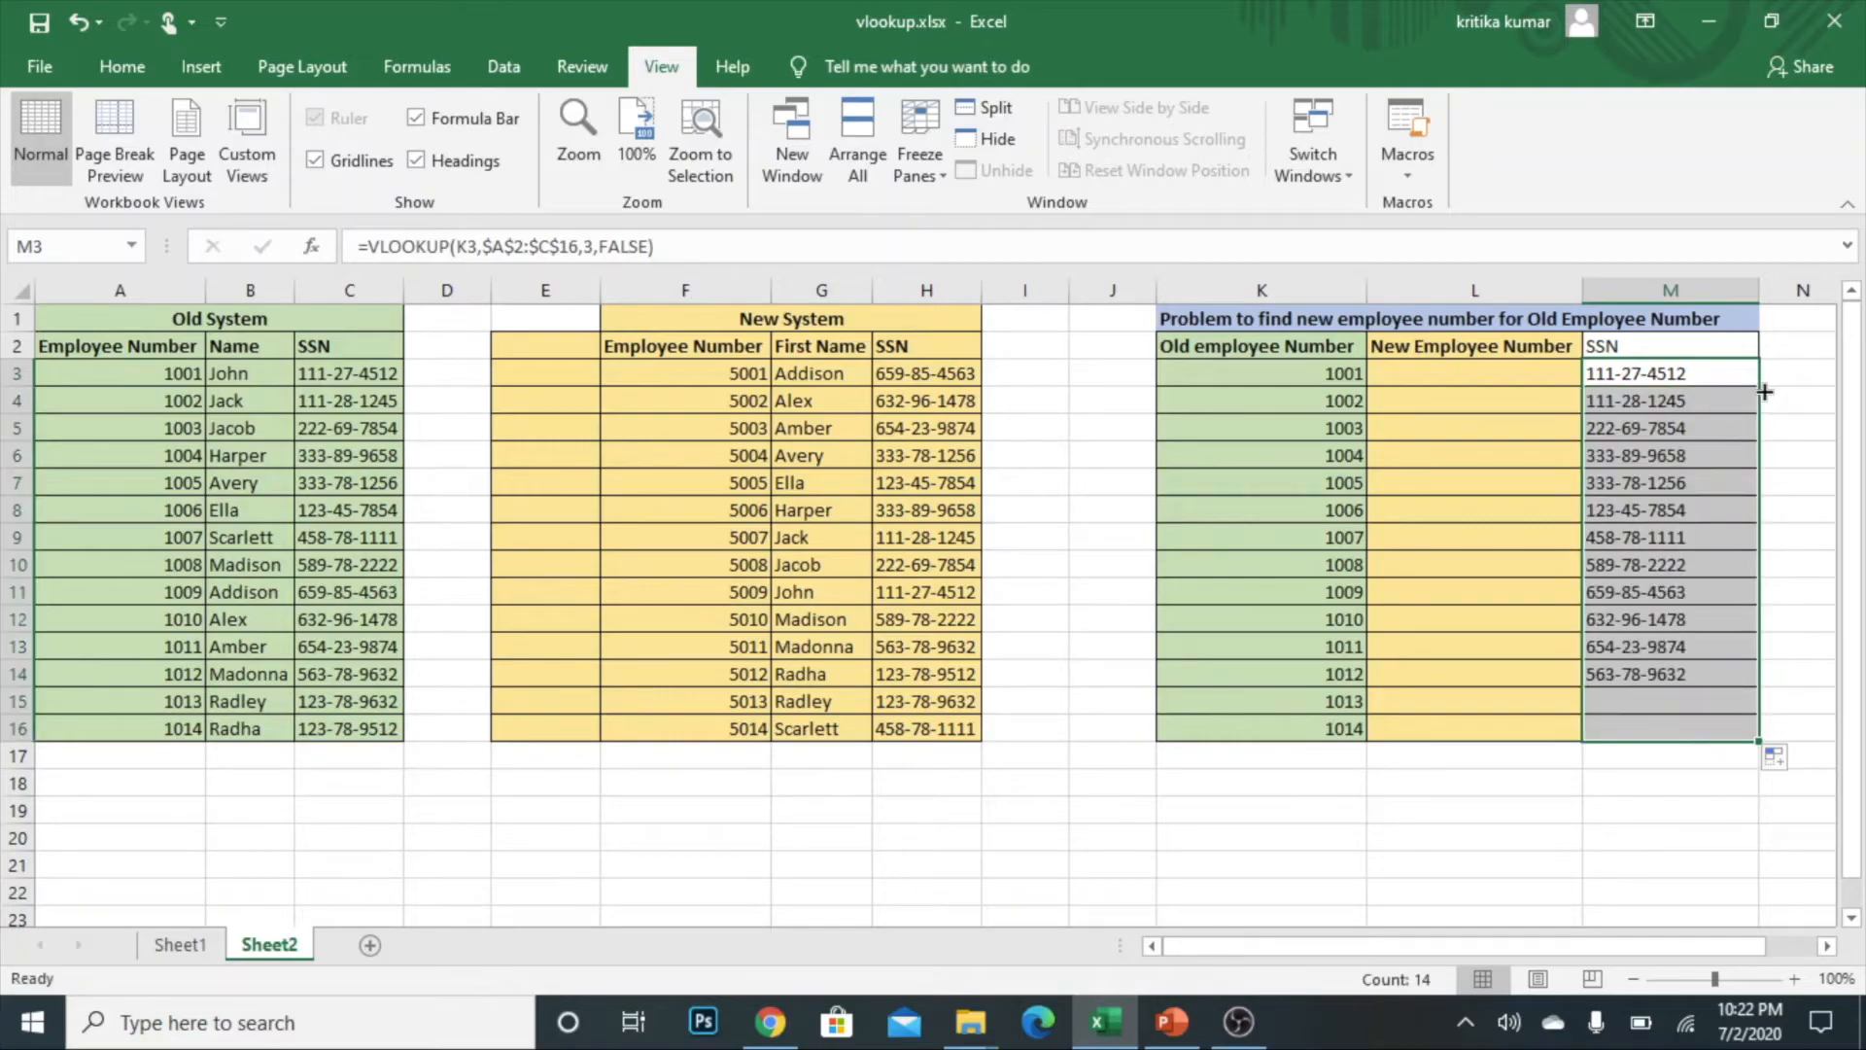
{"action": "left_click", "coordinate": [1676, 722]}
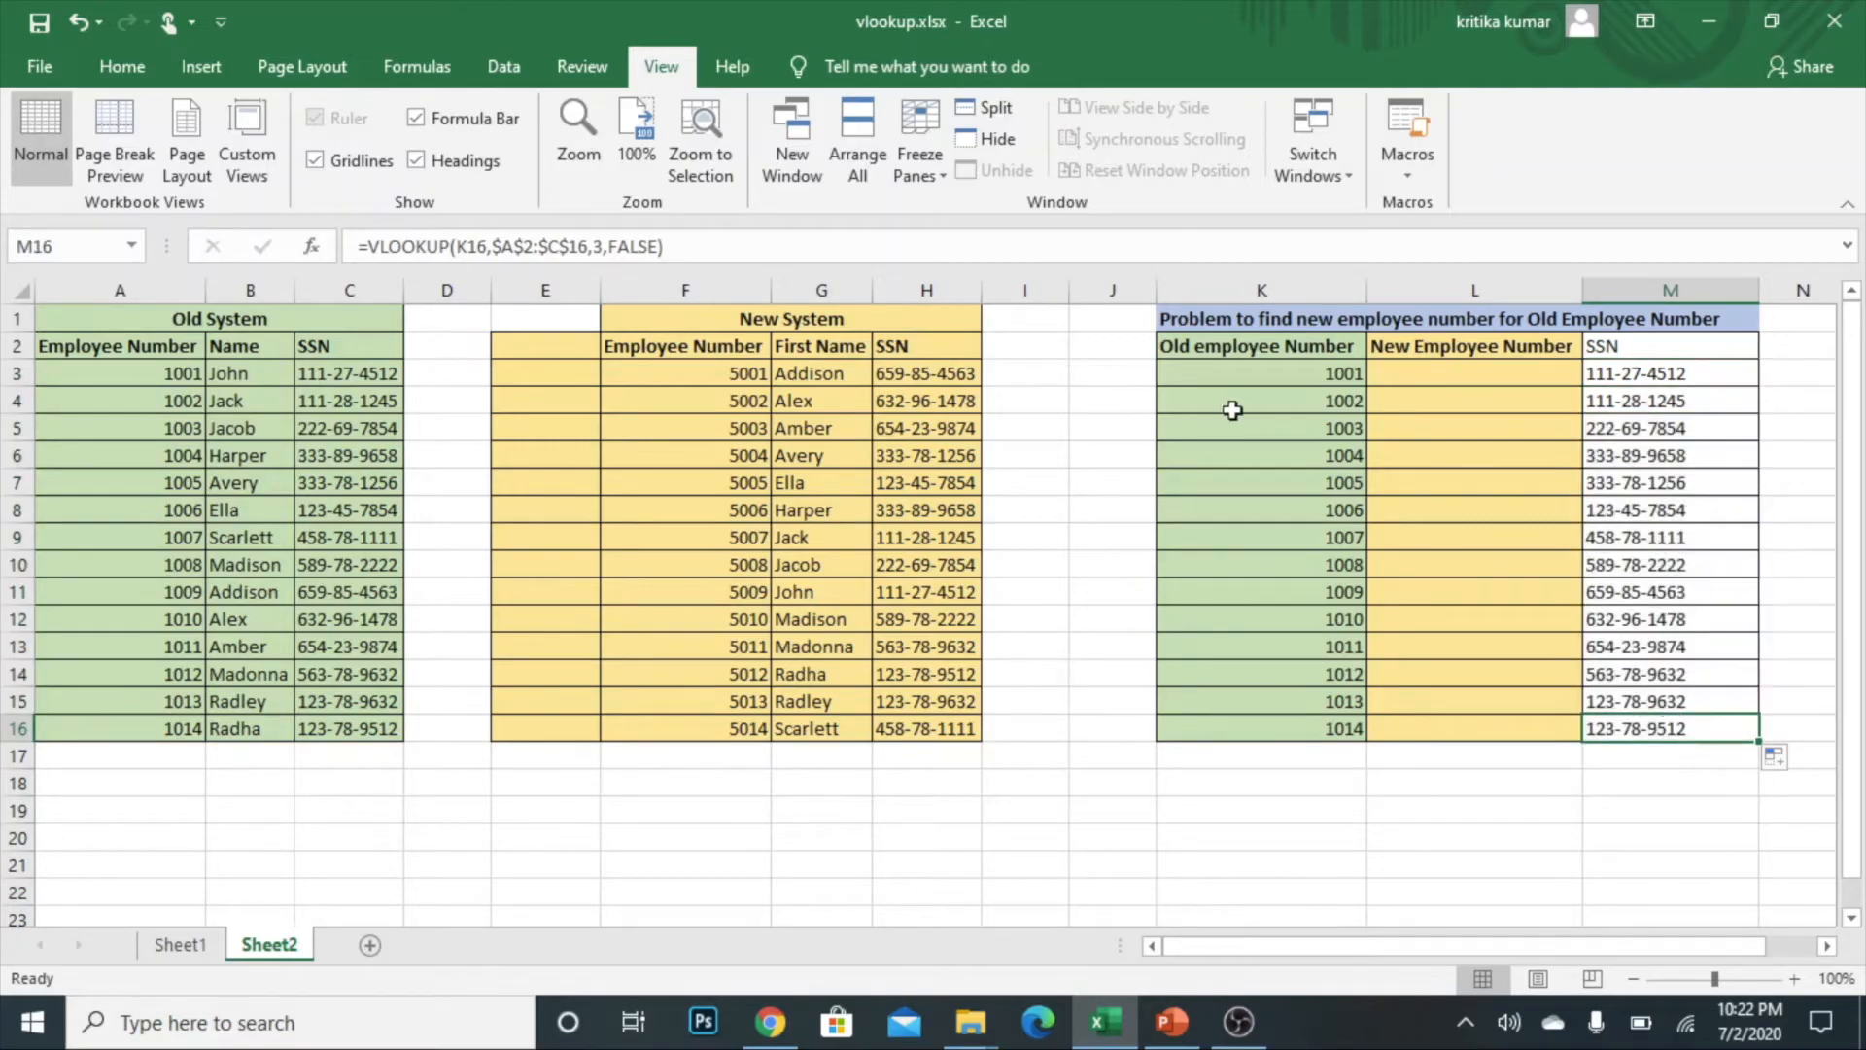
{"action": "left_click", "coordinate": [1432, 378]}
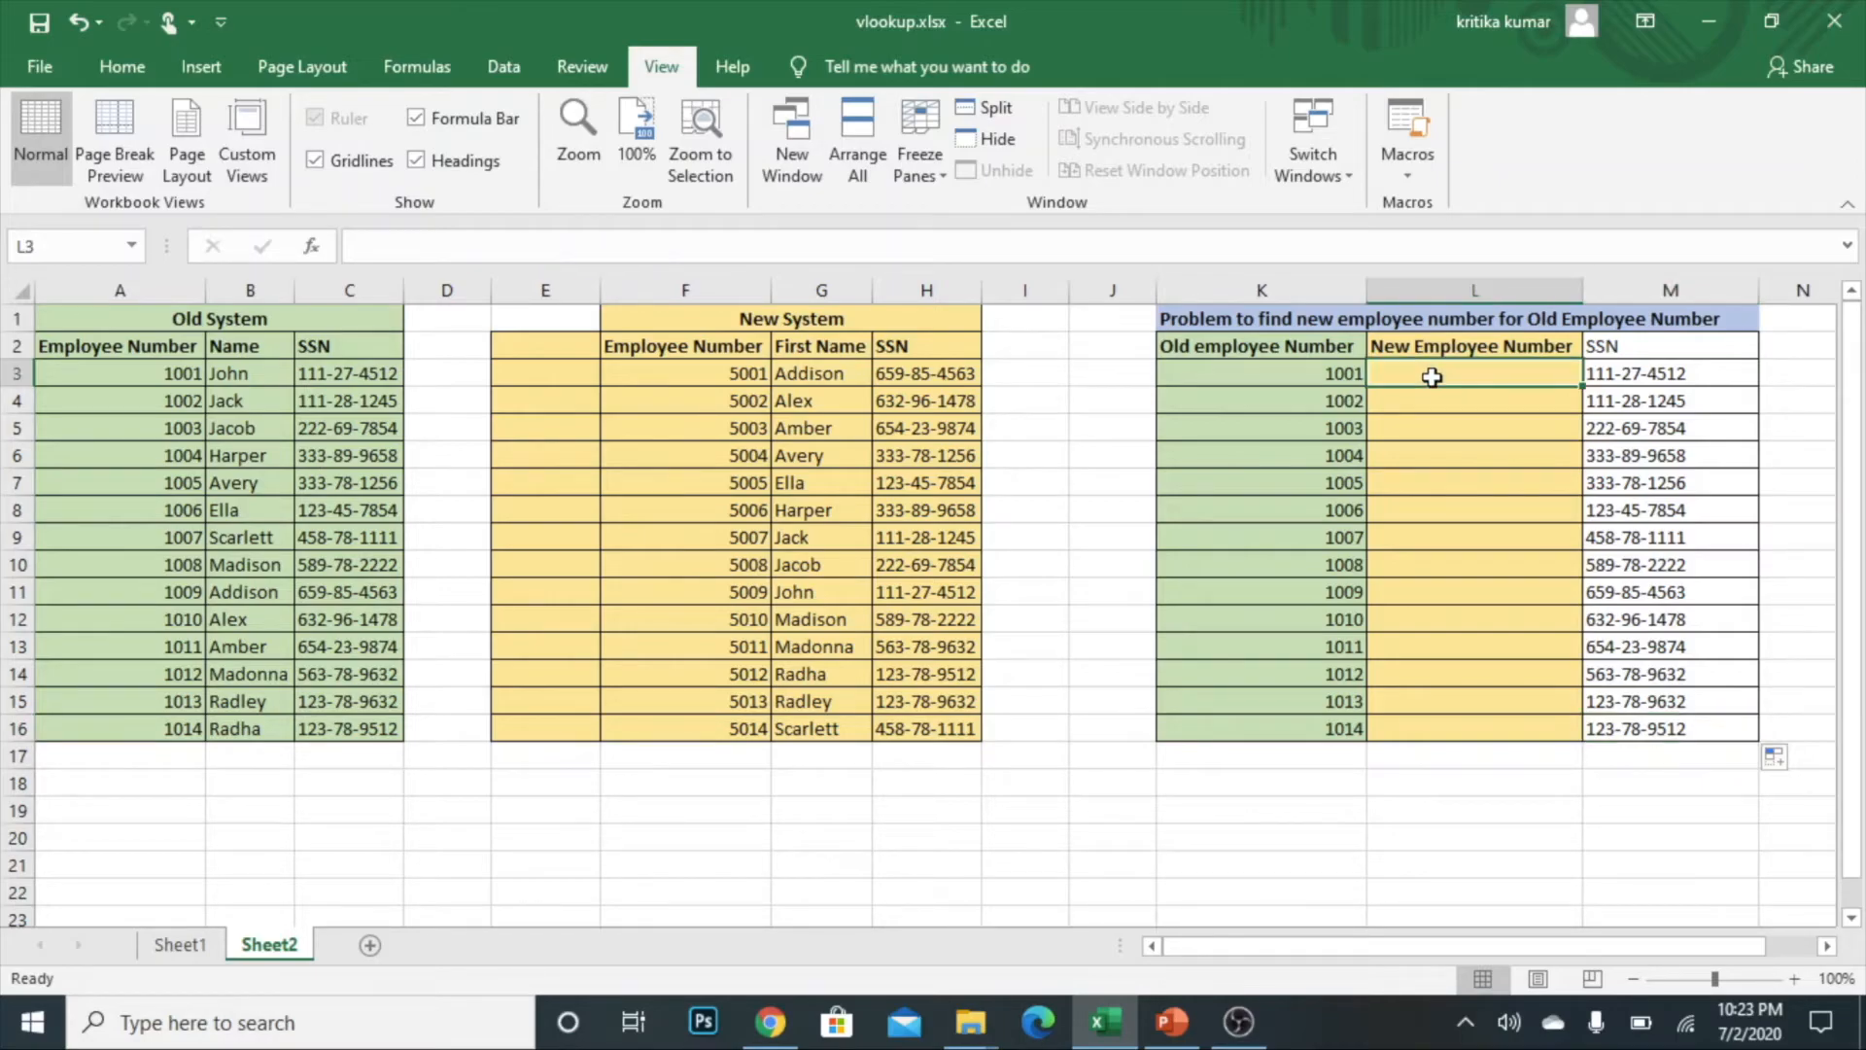
{"action": "left_click_drag", "start_coordinate": [560, 321], "coordinate": [856, 686]}
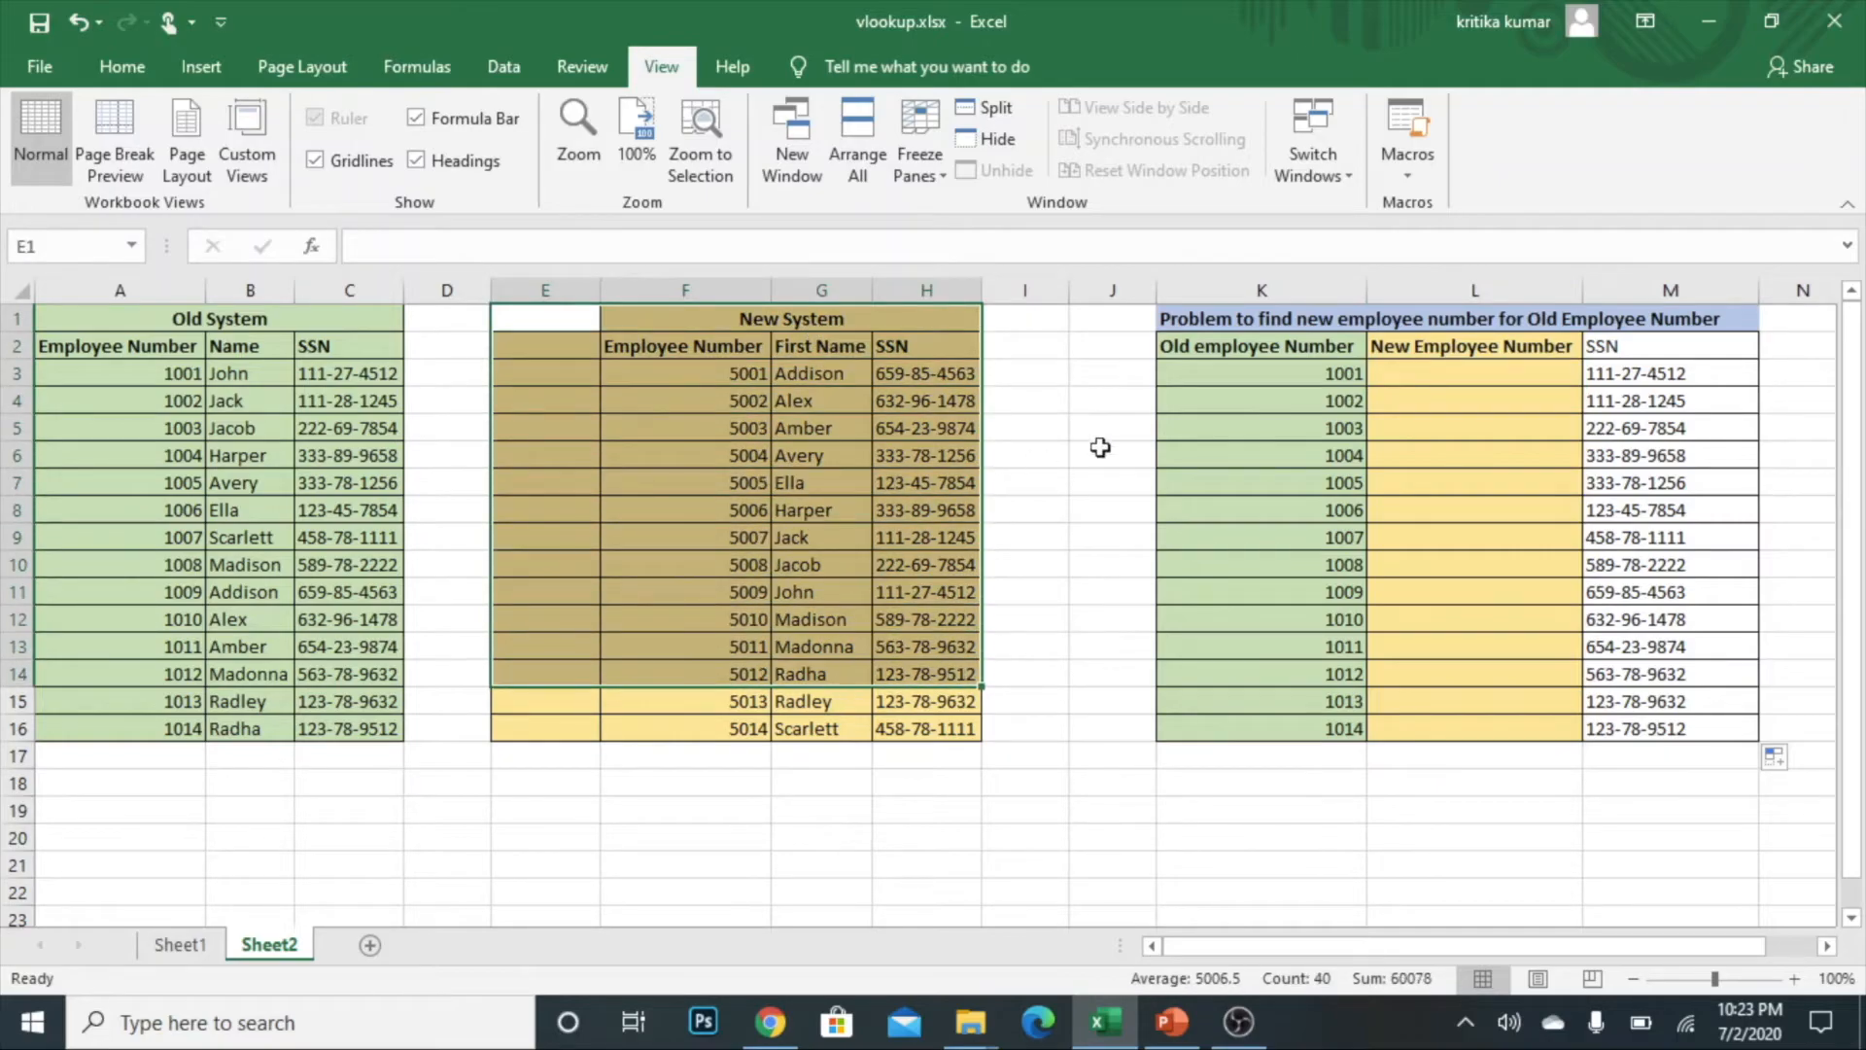
{"action": "left_click", "coordinate": [1501, 380]}
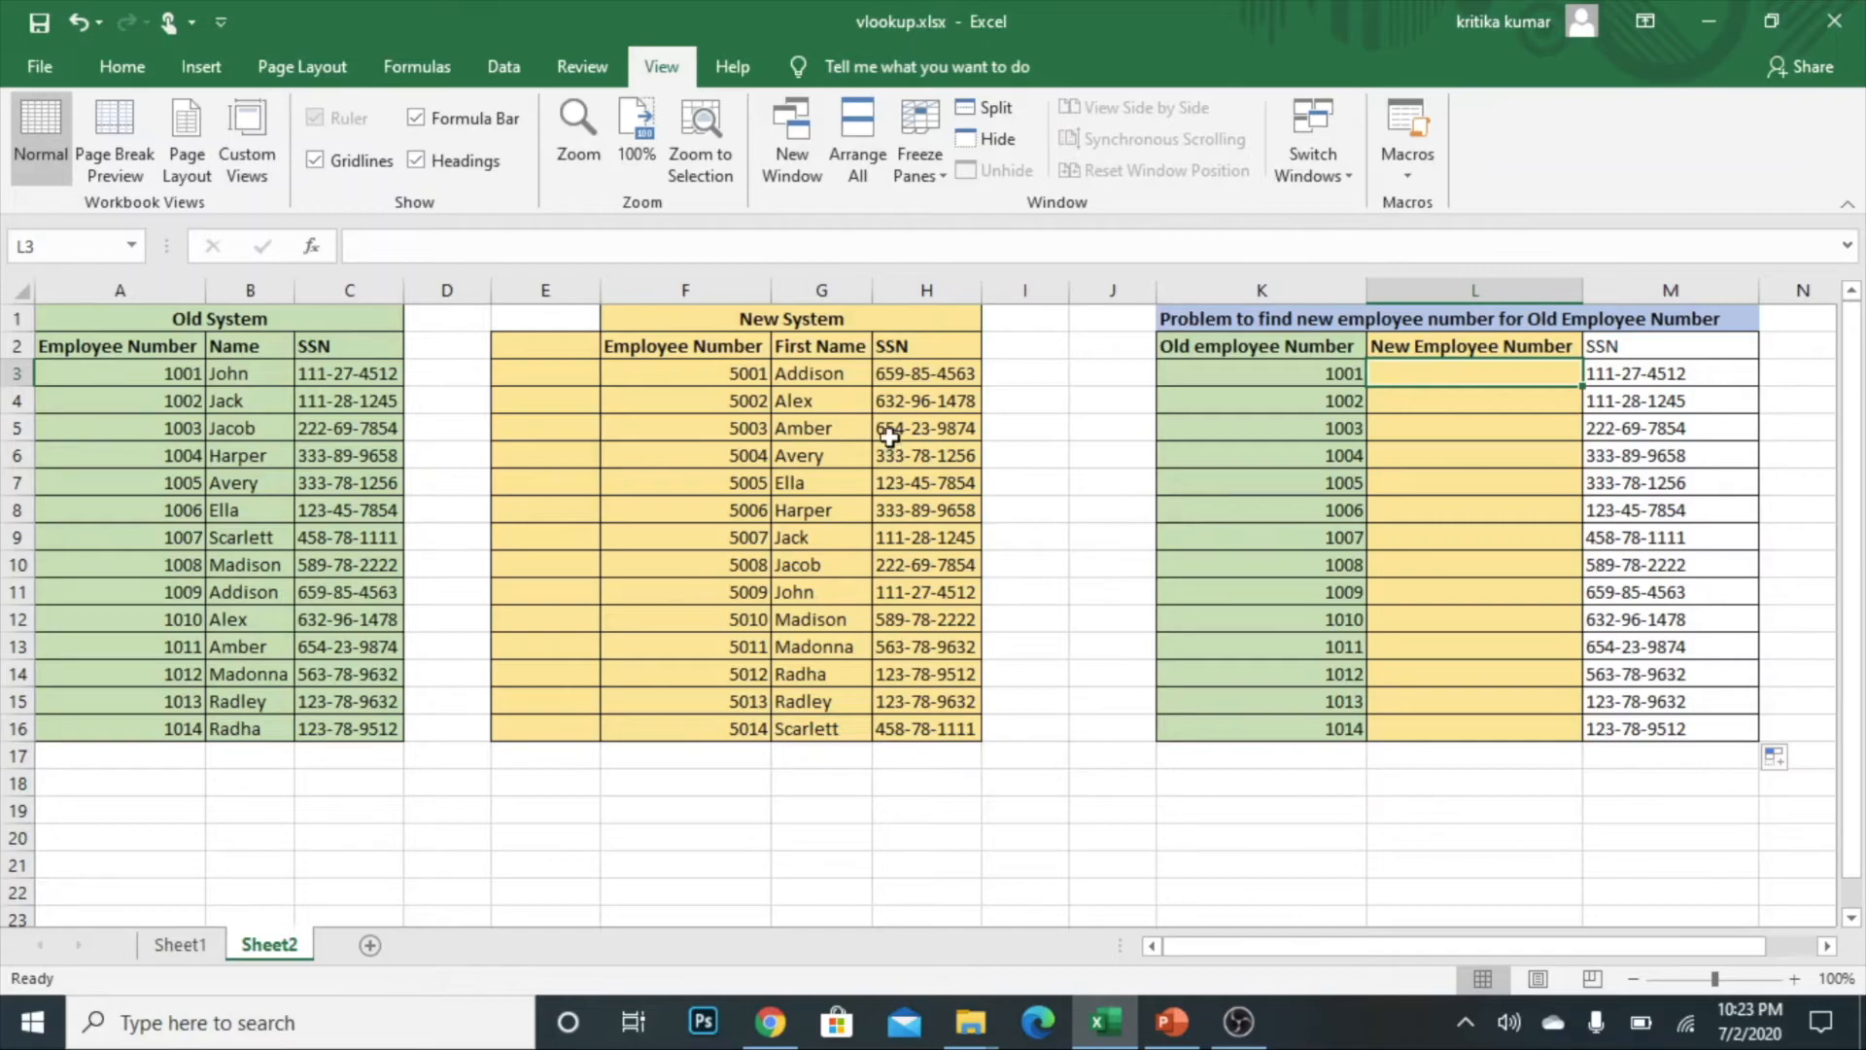
Step: Copy the New System SSN column H2:H16 into the empty column in front of Employee Number, starting at E2
{"action": "left_click_drag", "start_coordinate": [917, 346], "coordinate": [913, 731]}
{"action": "key", "text": "ctrl+c"}
{"action": "left_click", "coordinate": [530, 341]}
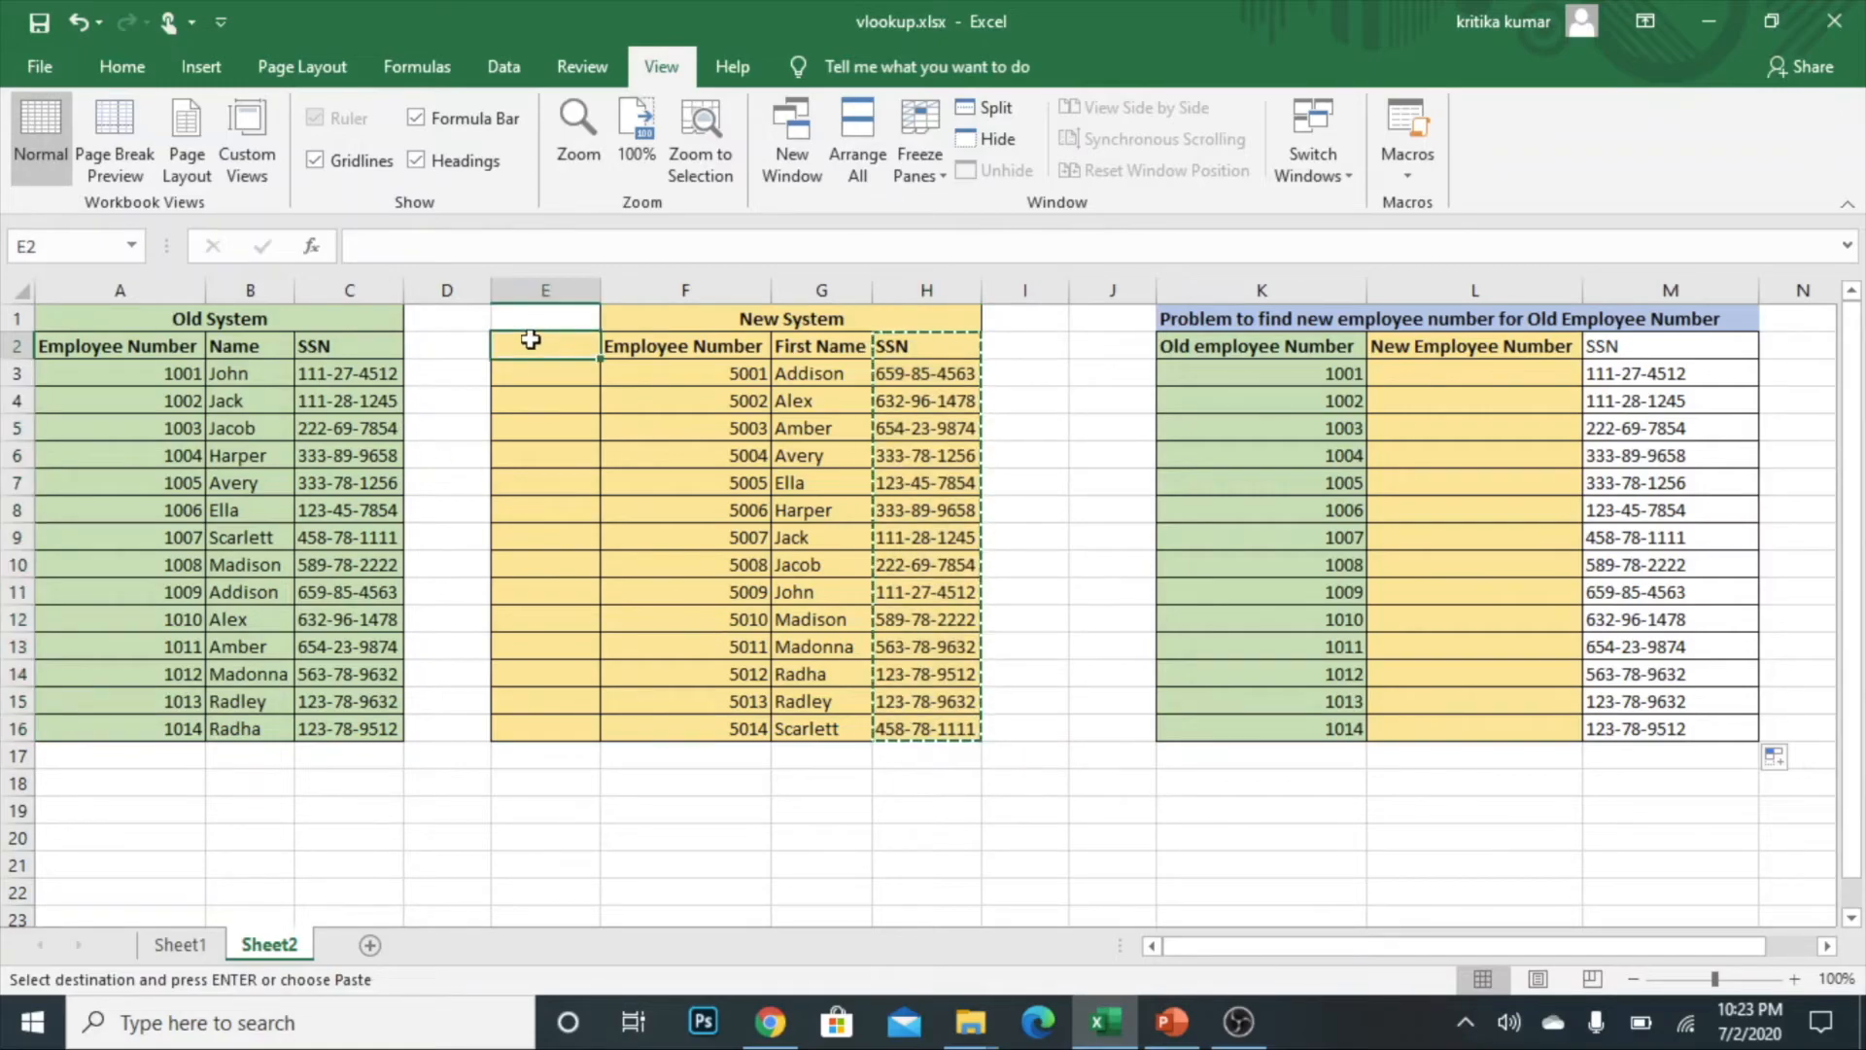
{"action": "key", "text": "ctrl+v"}
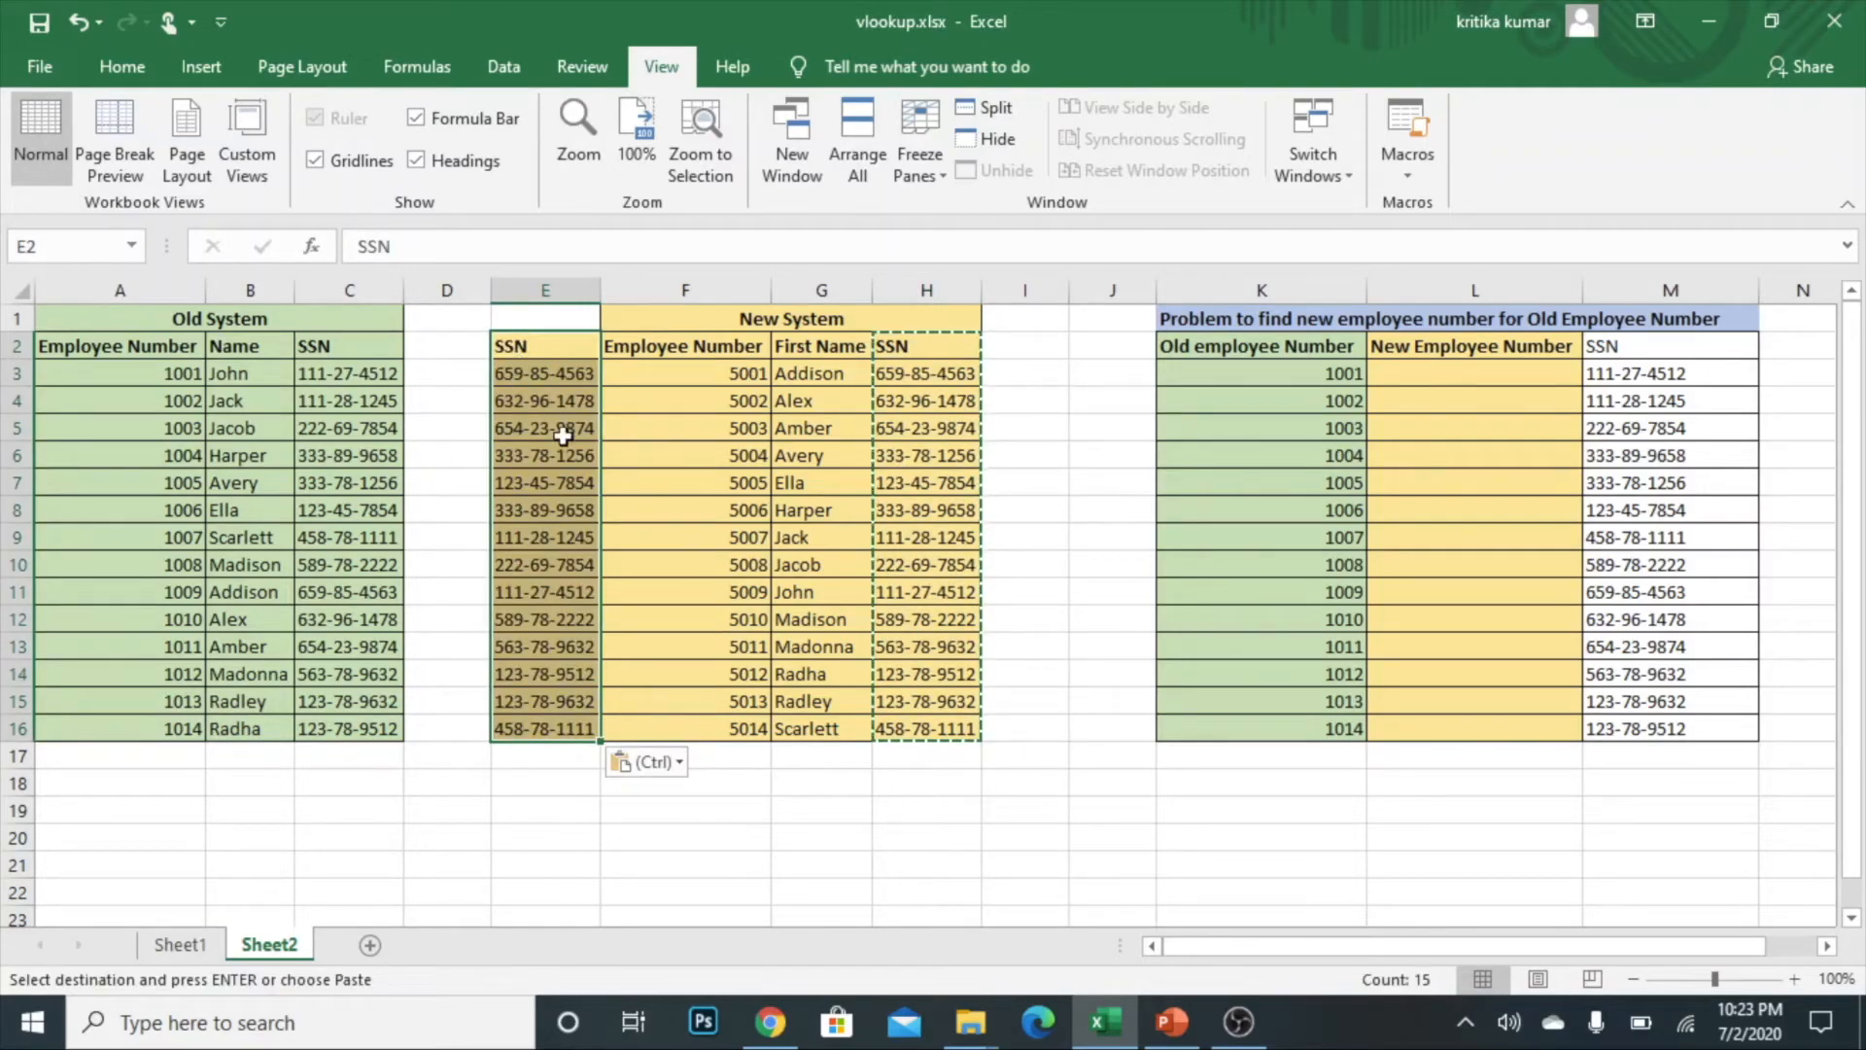
Step: Insert VLOOKUP into L3 with lookup value M3 and the New System range E2:H16 as table array
{"action": "left_click", "coordinate": [1474, 374]}
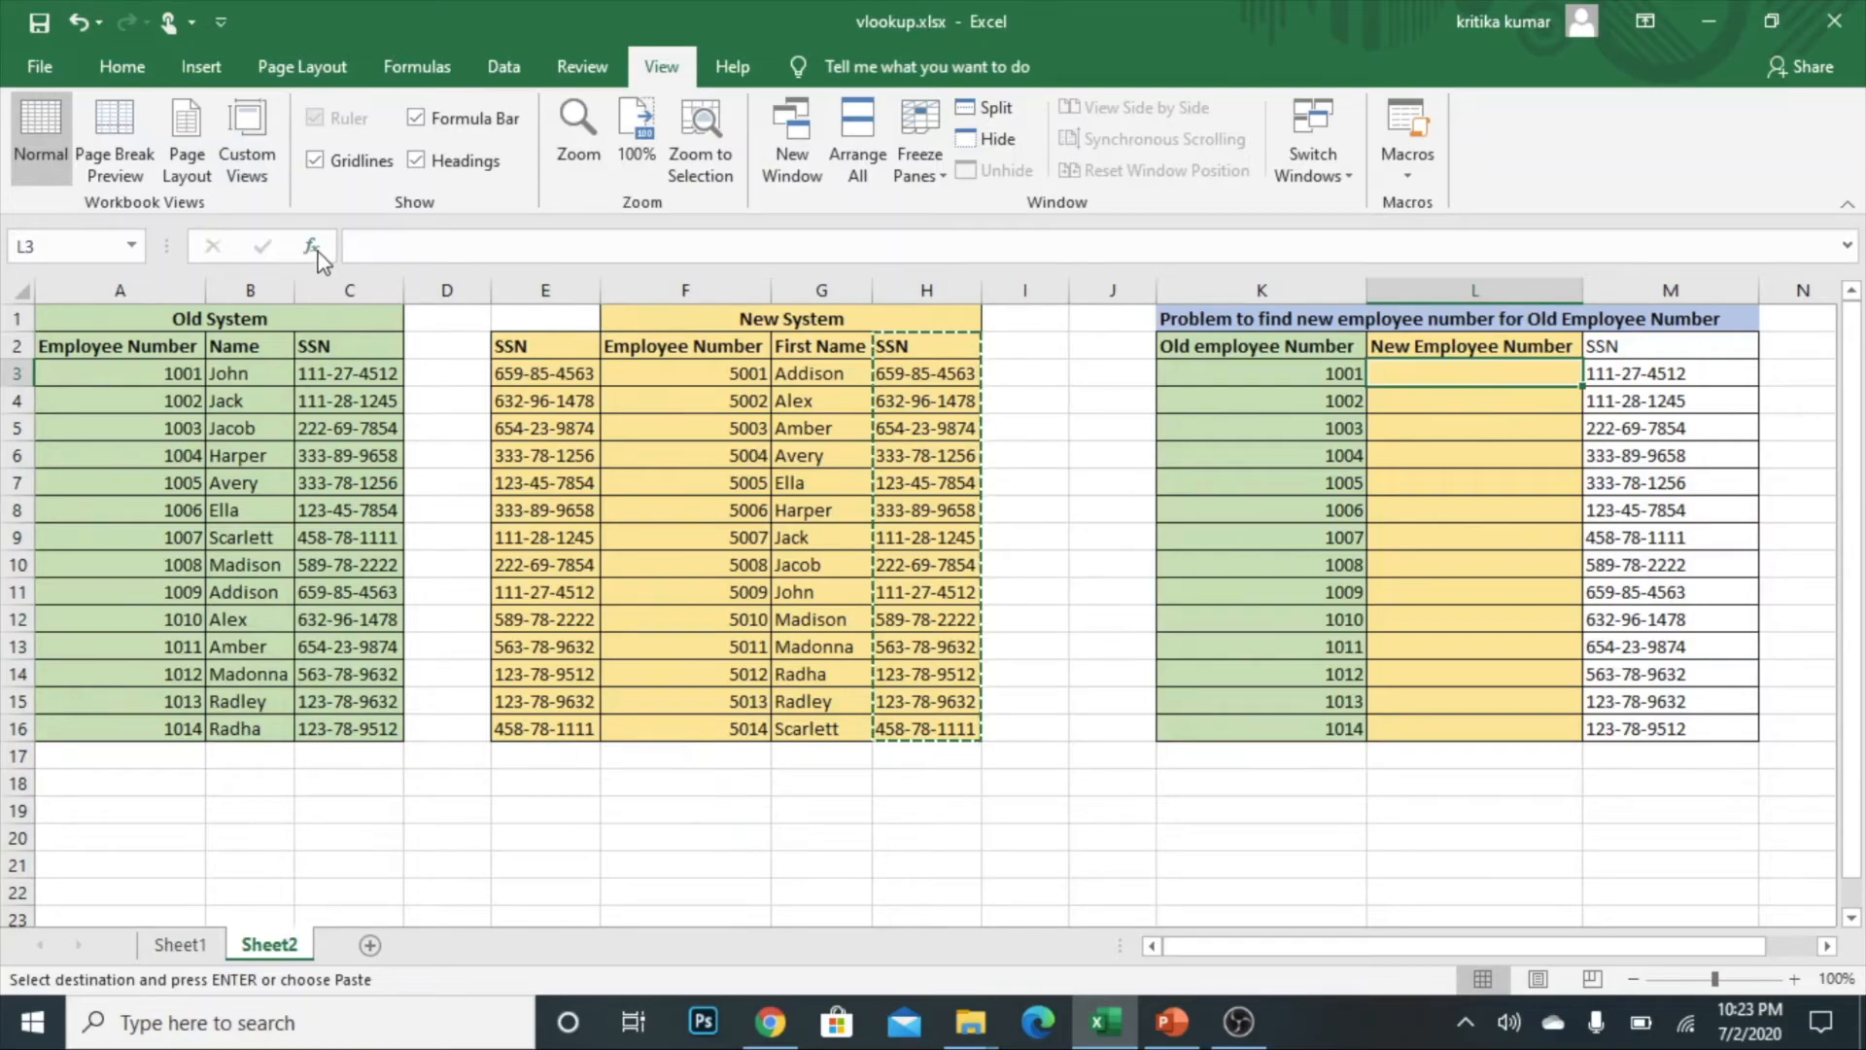
{"action": "left_click", "coordinate": [314, 249]}
{"action": "double_click", "coordinate": [922, 596]}
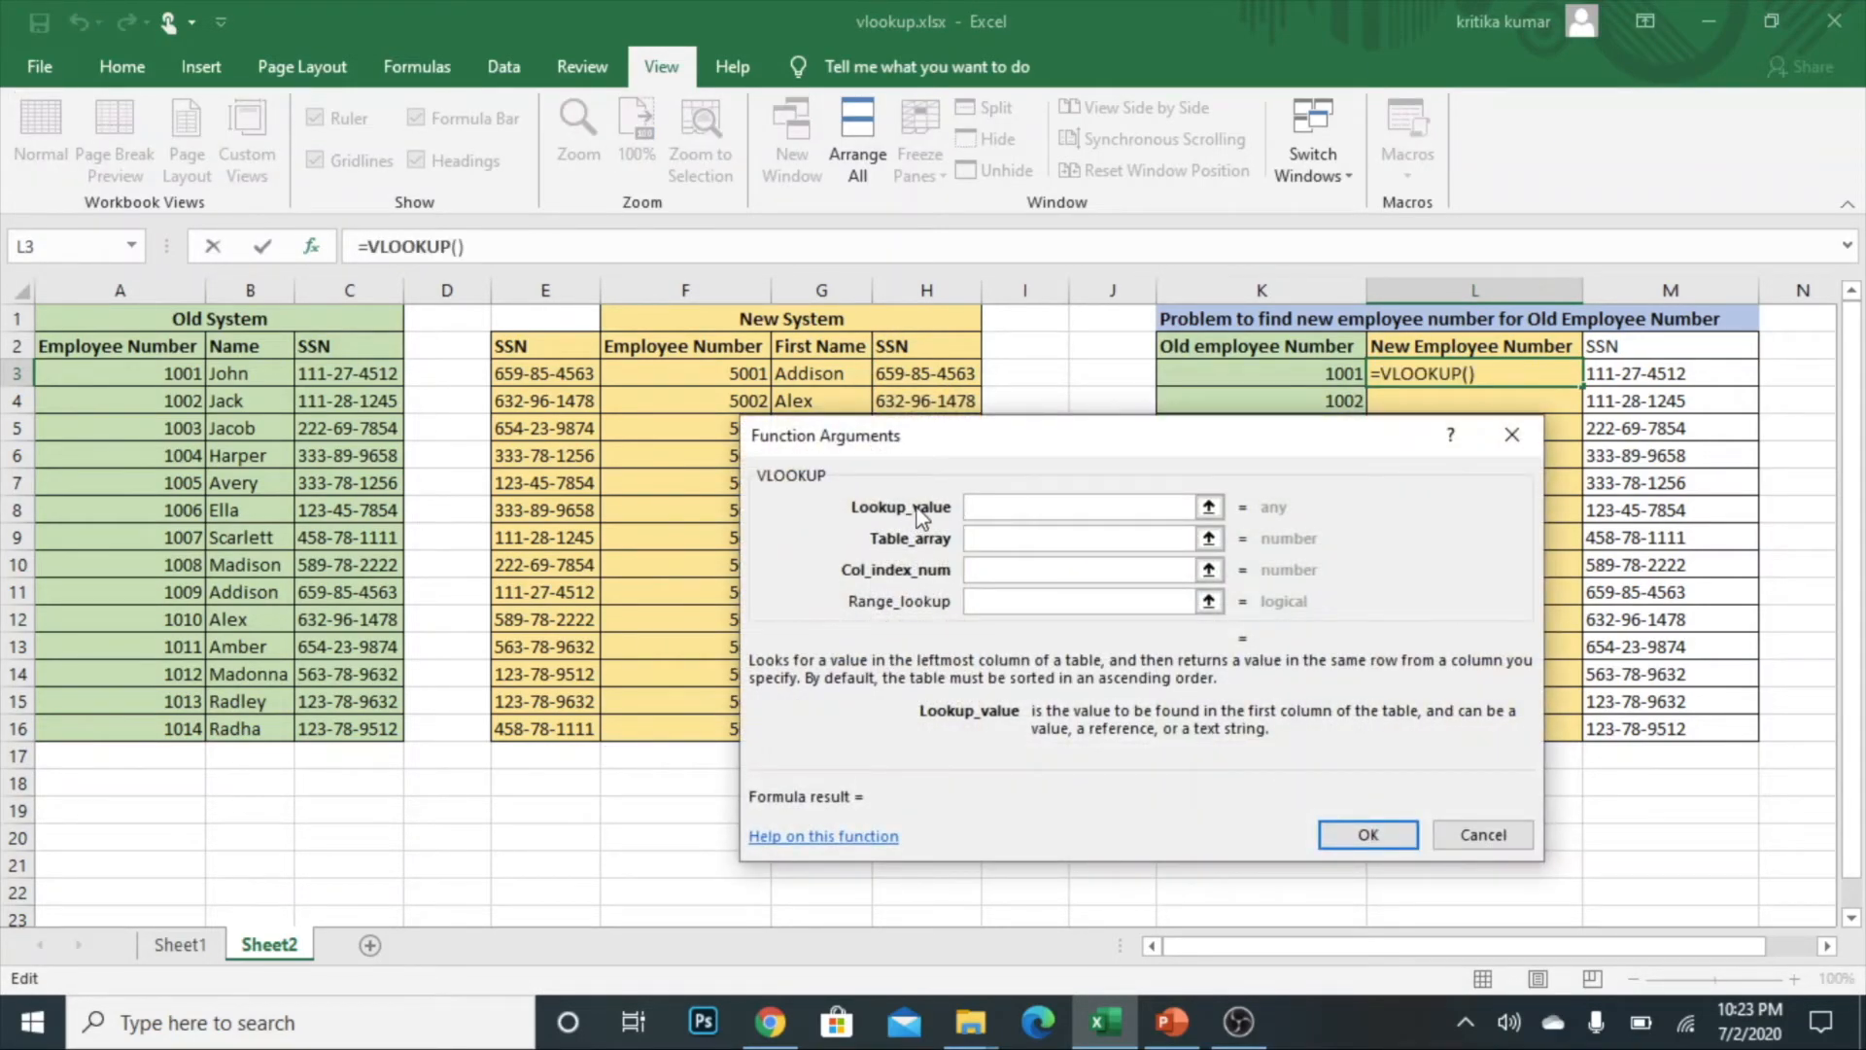
{"action": "left_click", "coordinate": [1630, 376]}
{"action": "left_click", "coordinate": [1095, 537]}
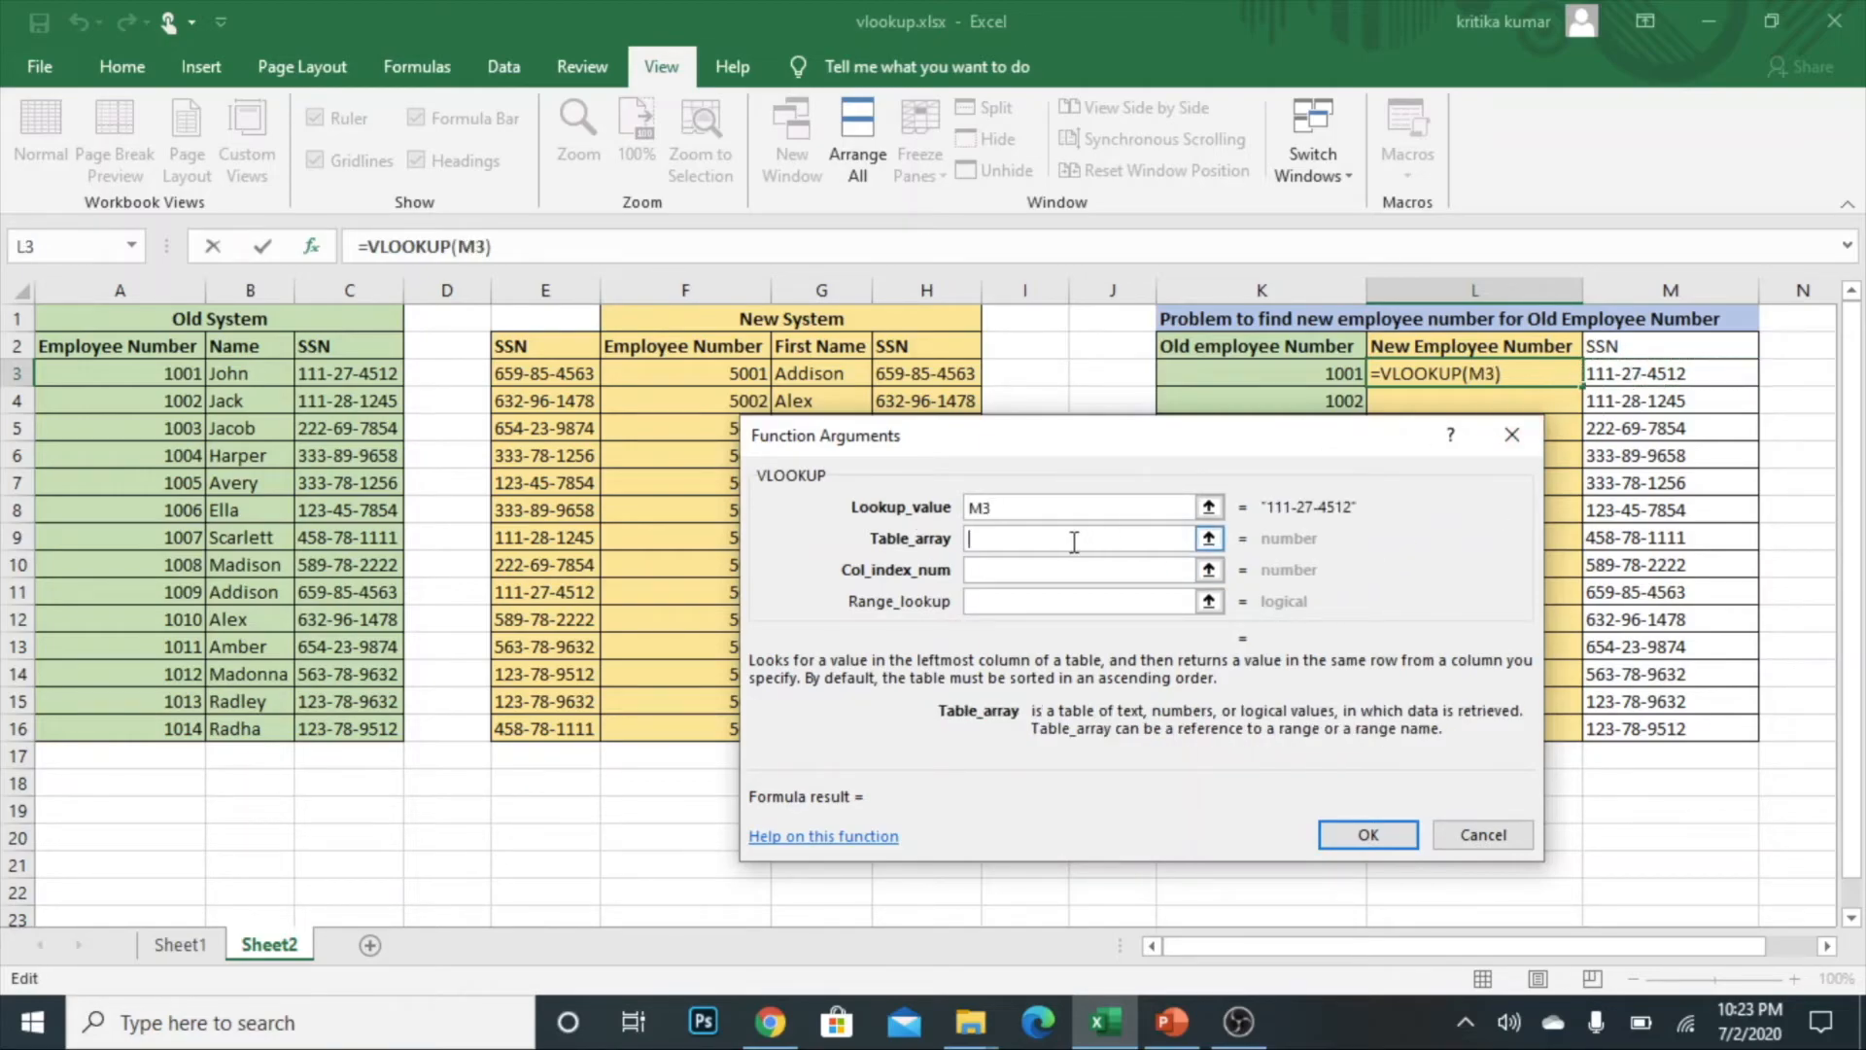
{"action": "left_click_drag", "start_coordinate": [525, 350], "coordinate": [885, 731]}
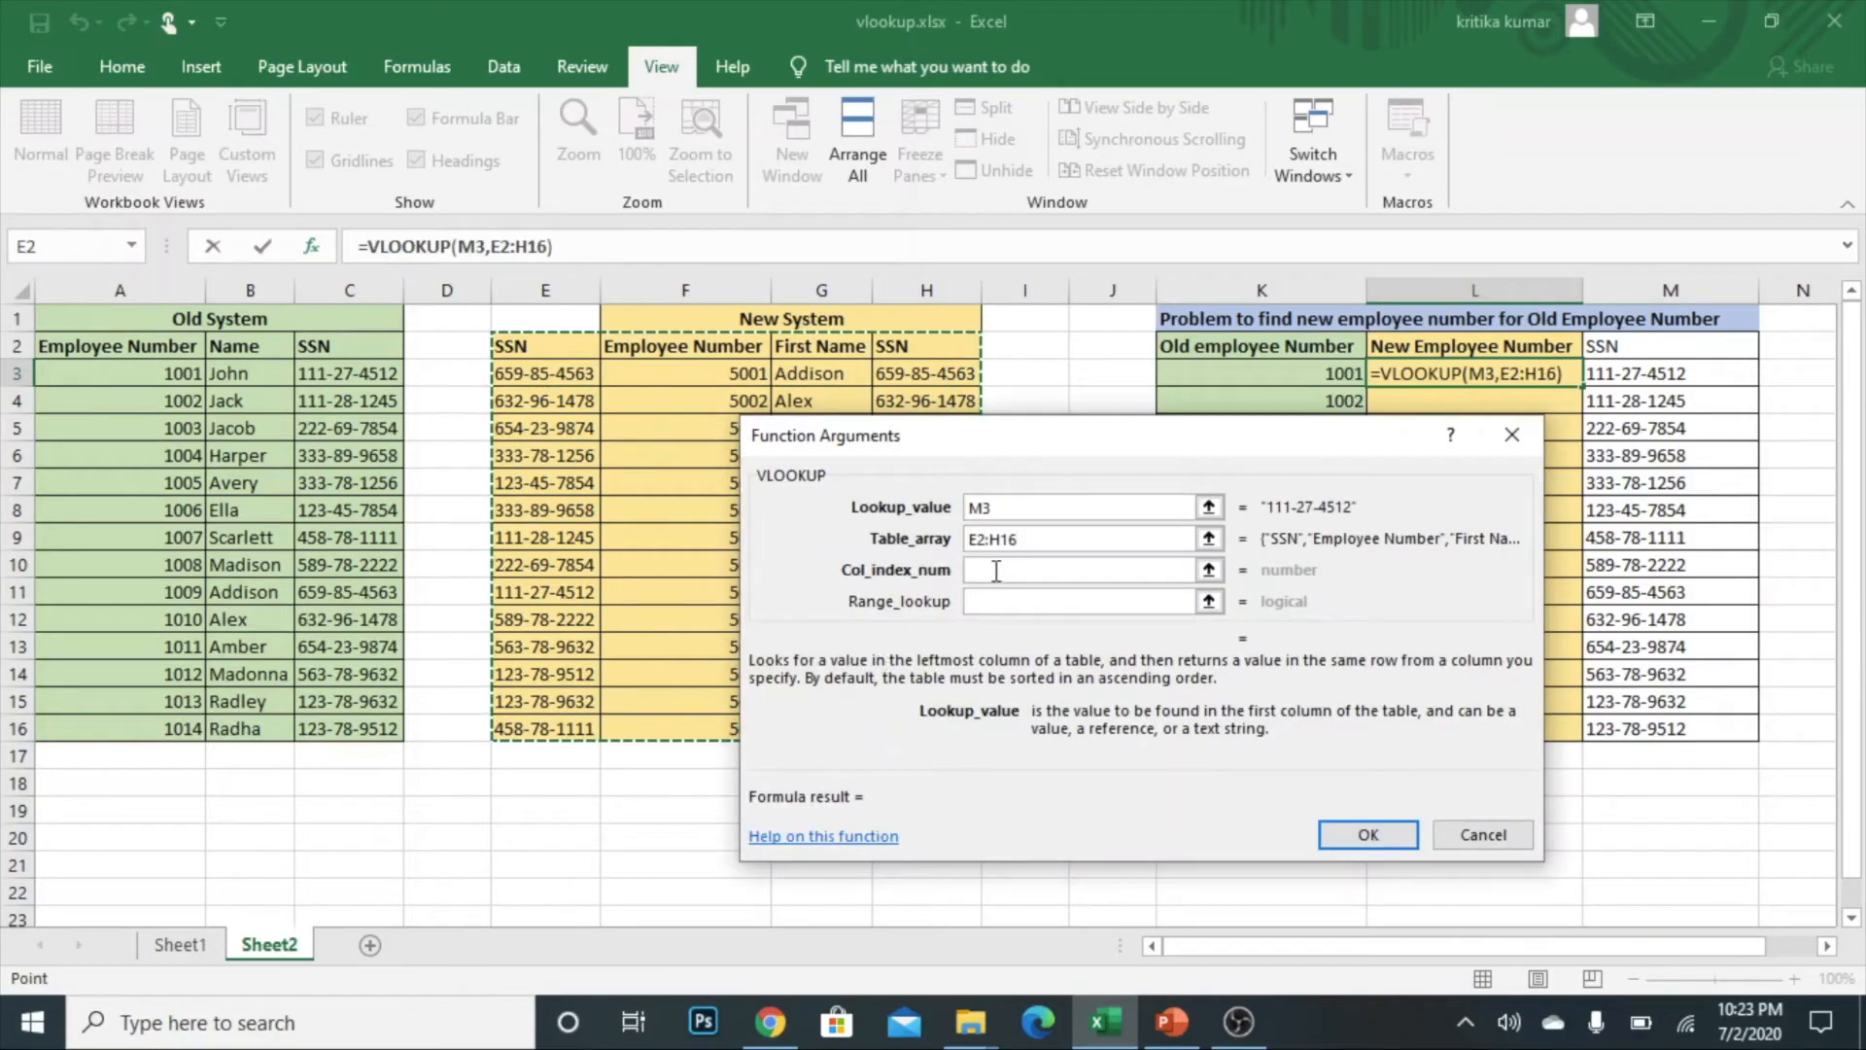
Step: Make the VLOOKUP table array in L3 an absolute reference, $E$2:$H$16
{"action": "left_click", "coordinate": [986, 541]}
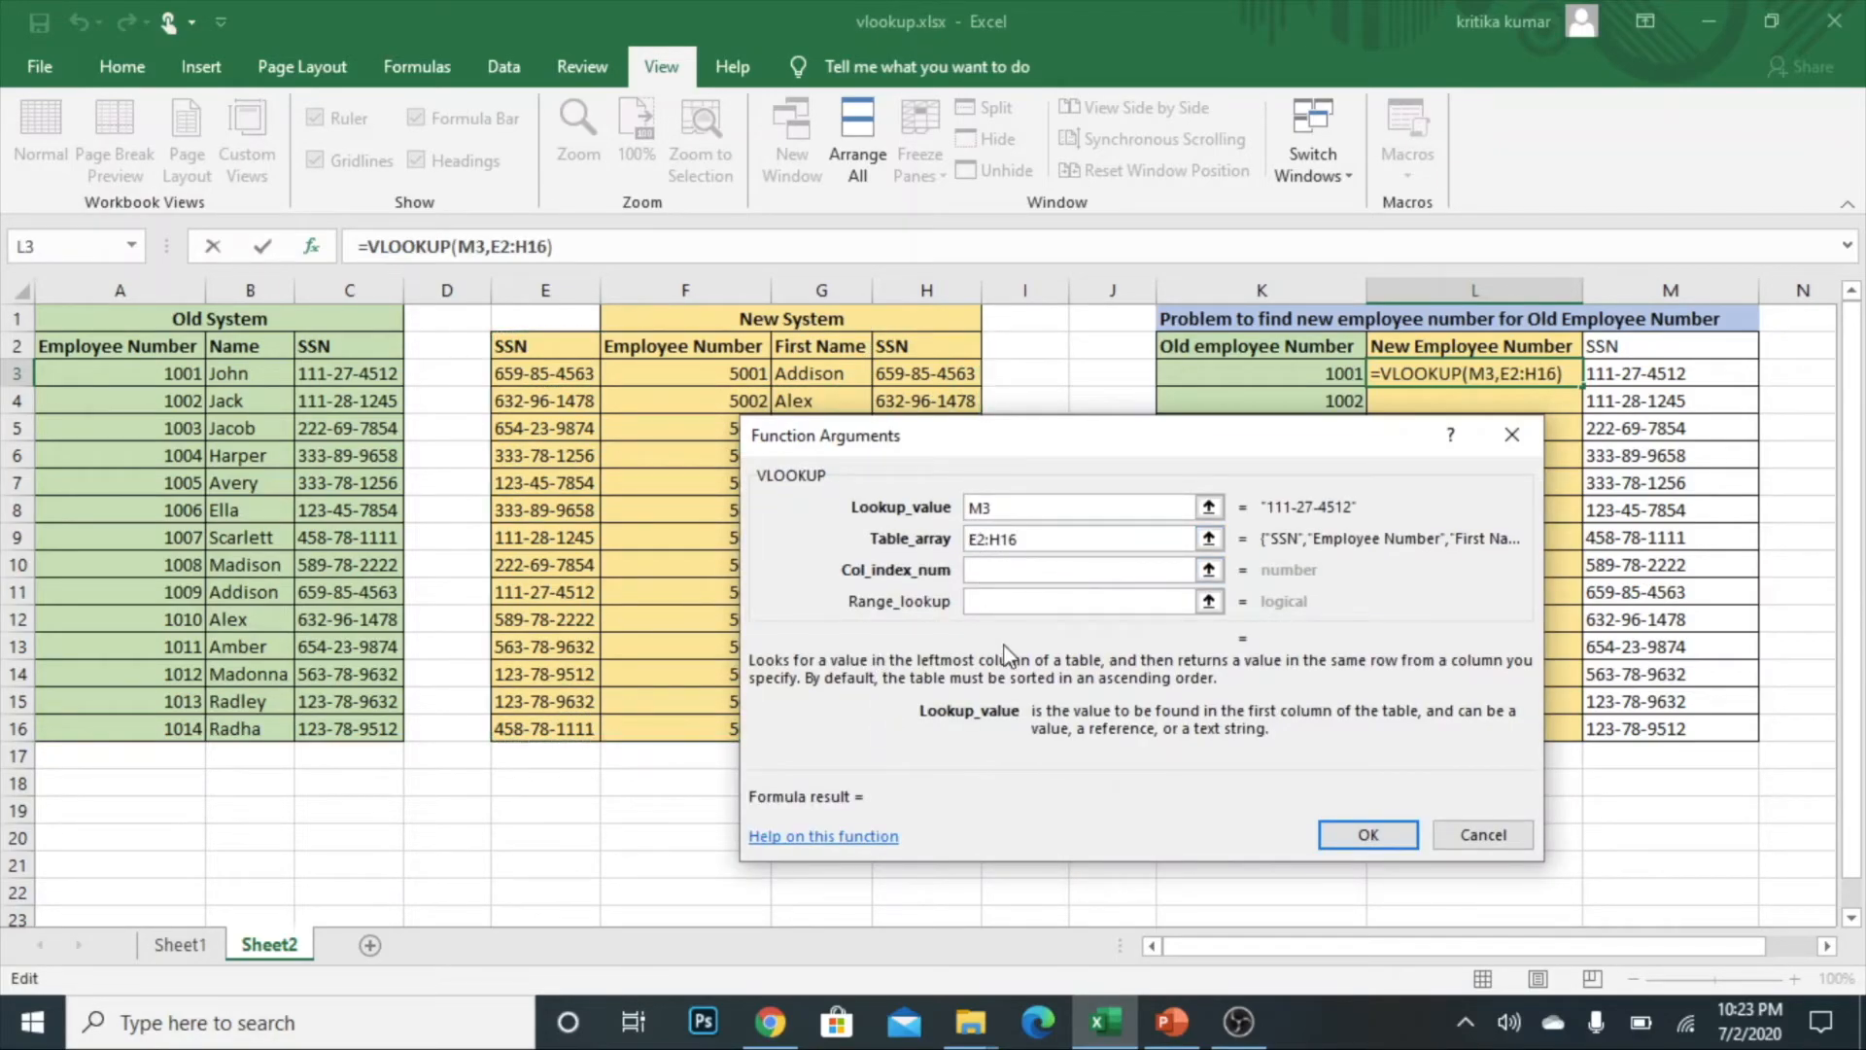
{"action": "type", "text": "$E"}
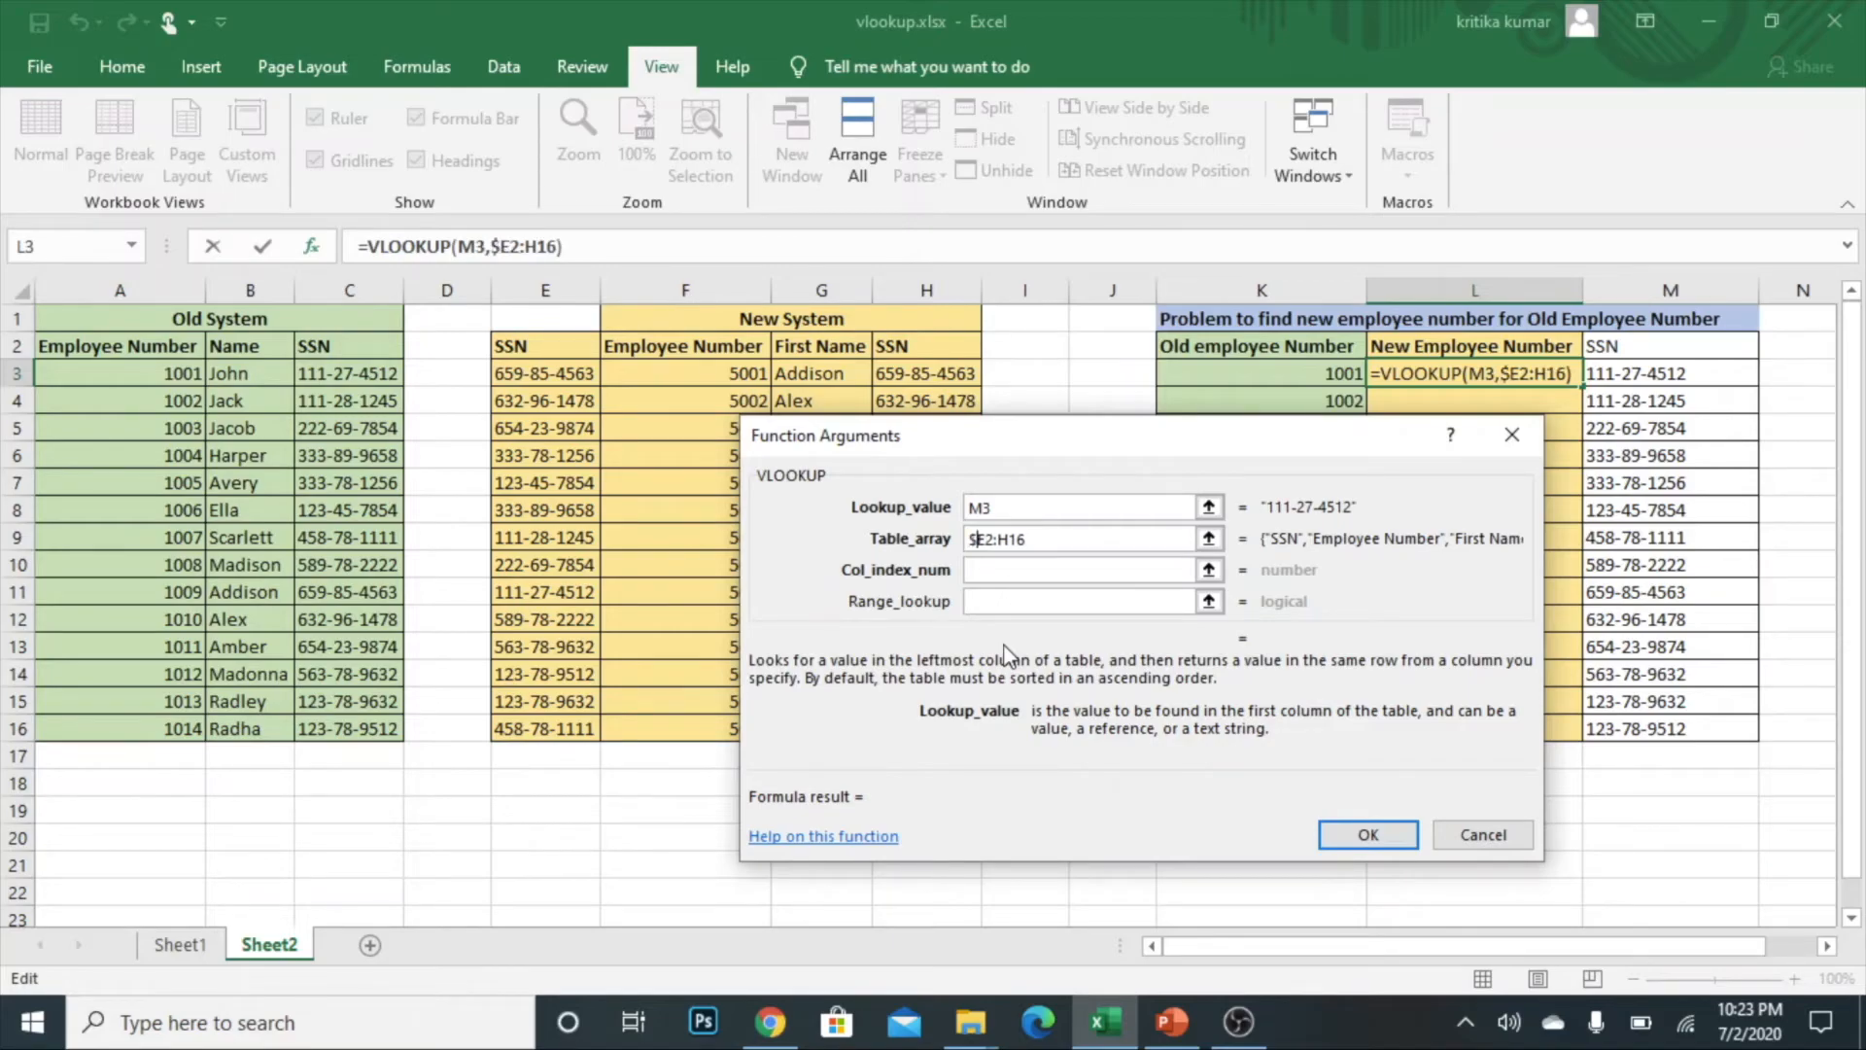
{"action": "type", "text": "$2:"}
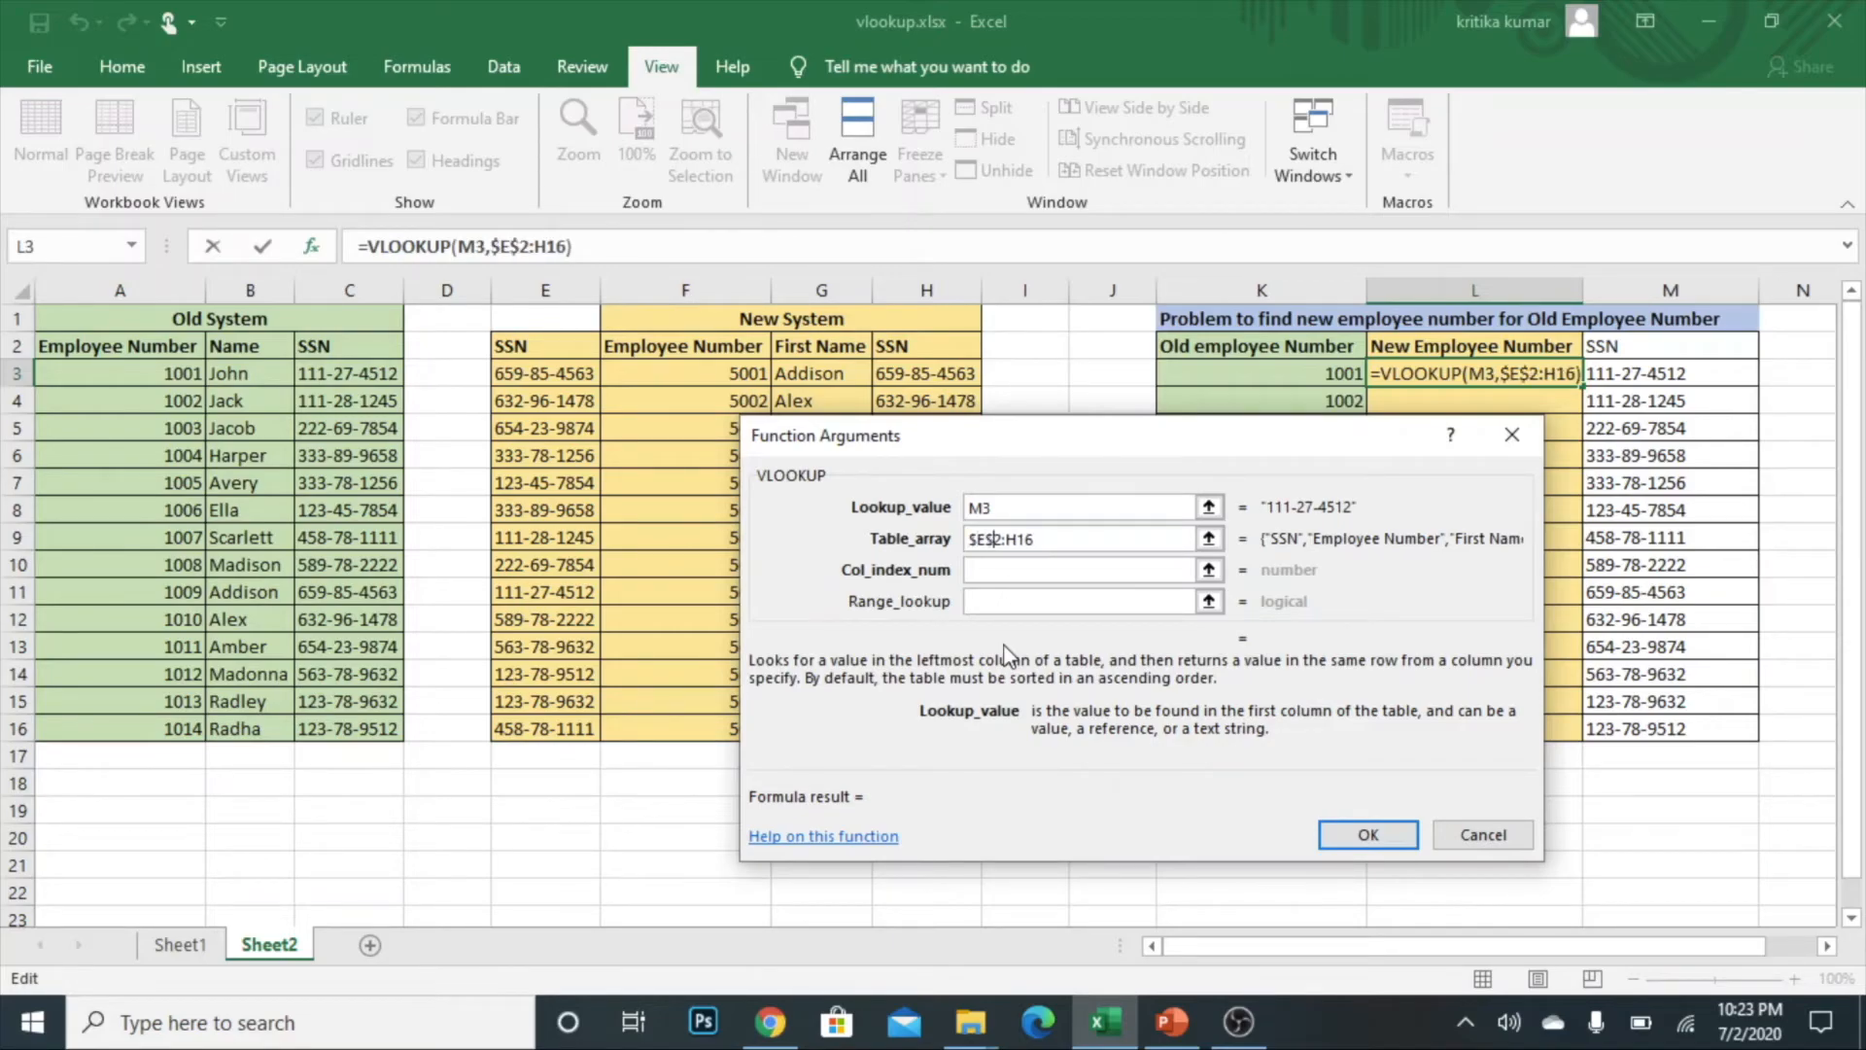
{"action": "type", "text": "$H"}
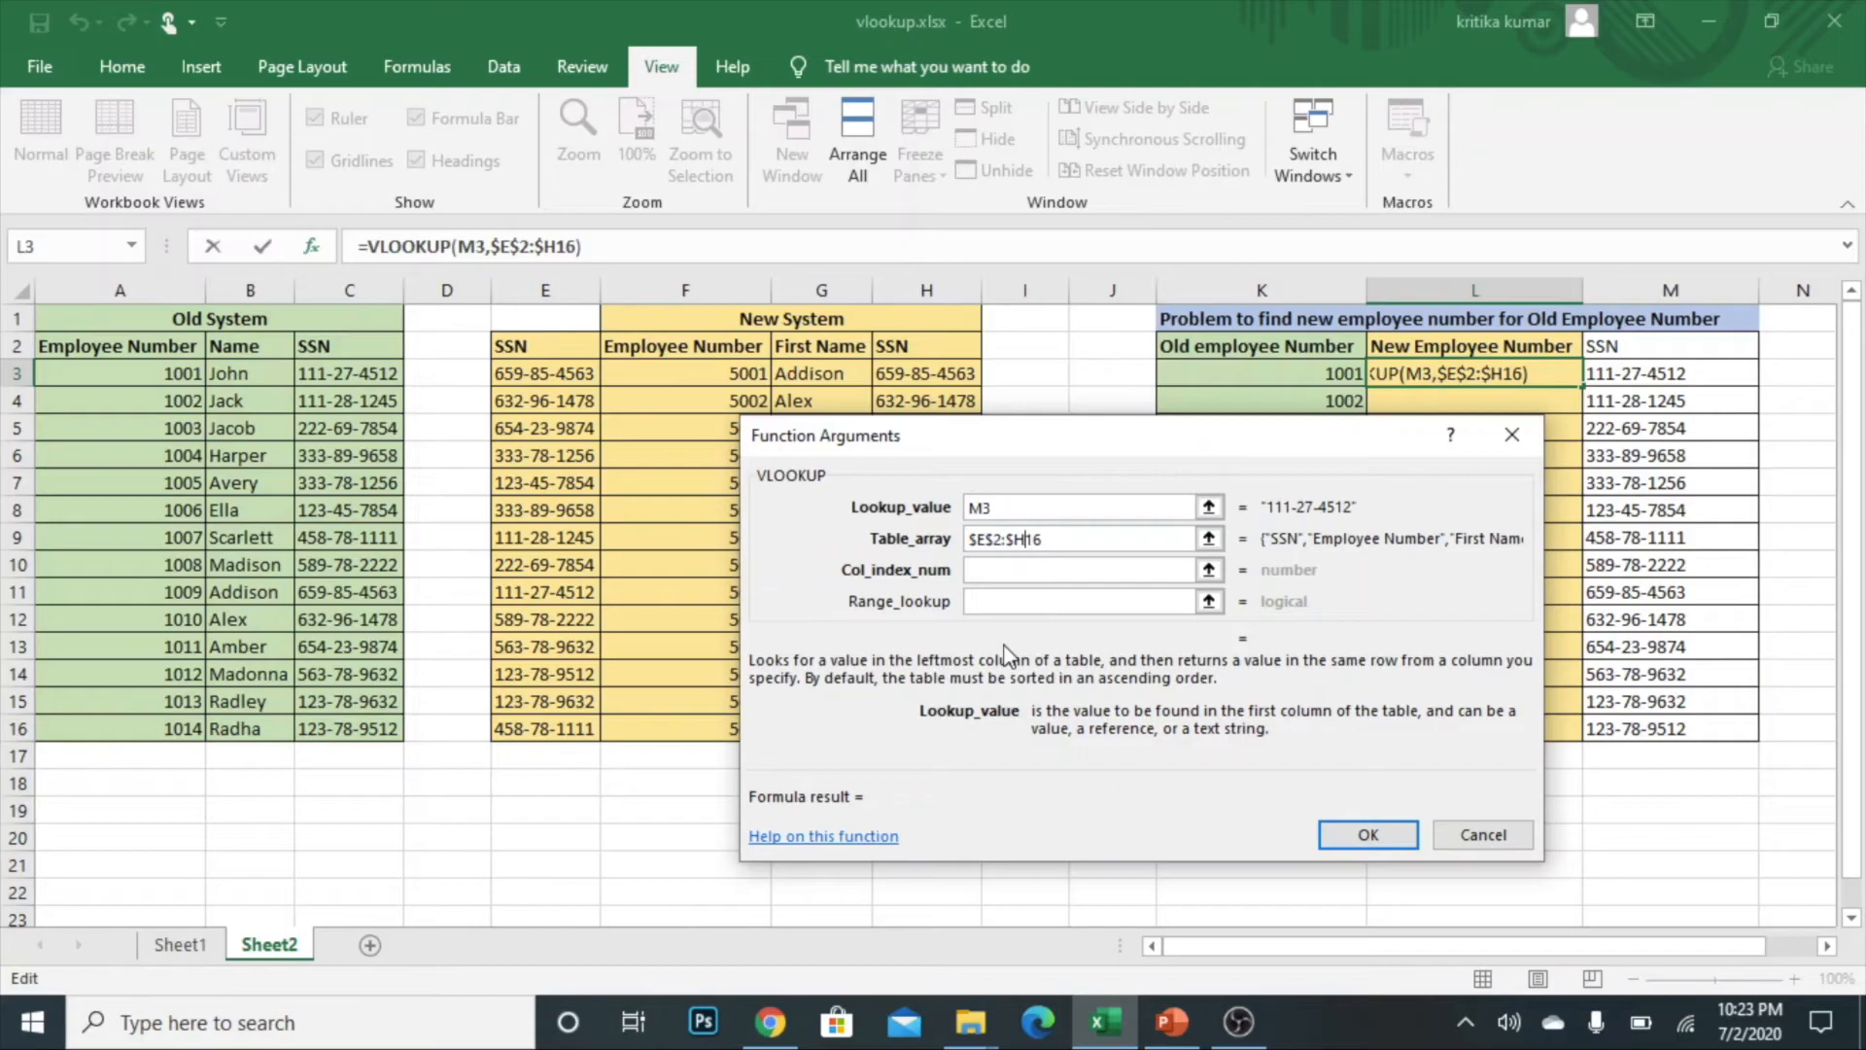
{"action": "type", "text": "$"}
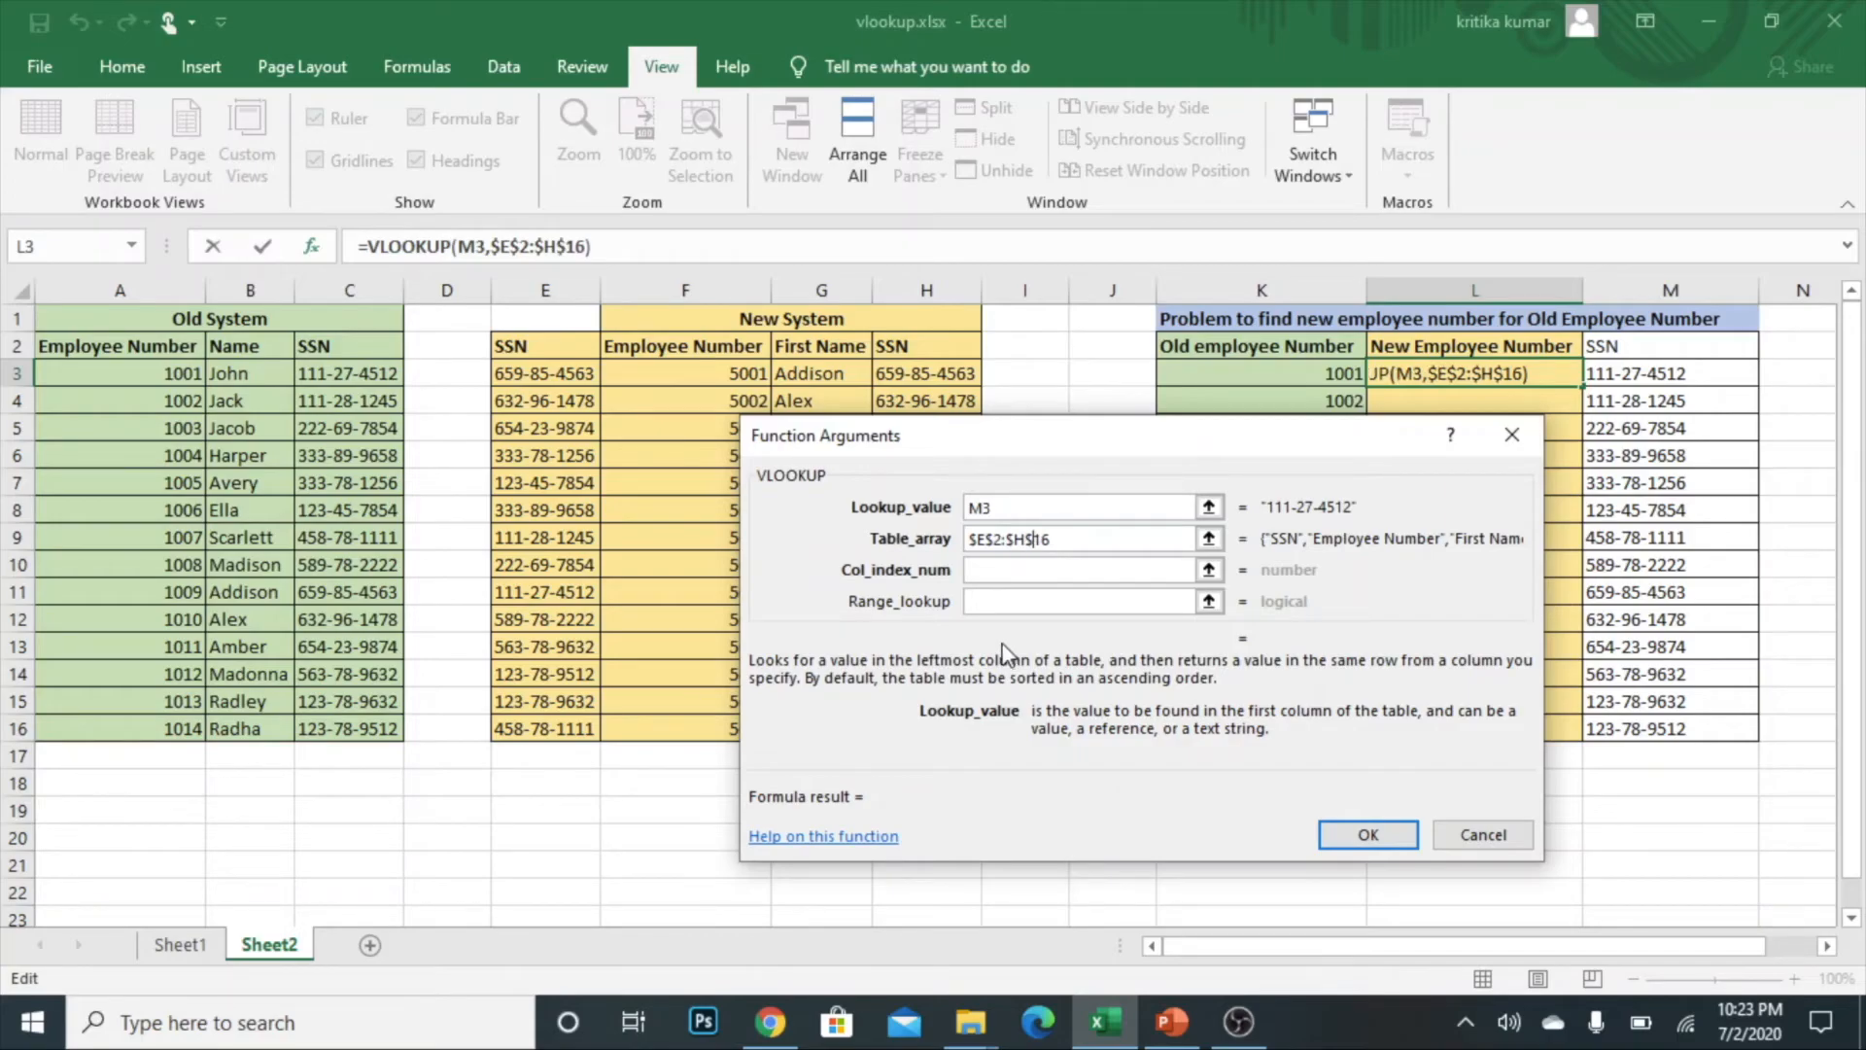
Step: Set the column index to 2 and the range lookup to False, and complete the VLOOKUP formula in L3
{"action": "left_click", "coordinate": [1010, 570]}
{"action": "type", "text": "2"}
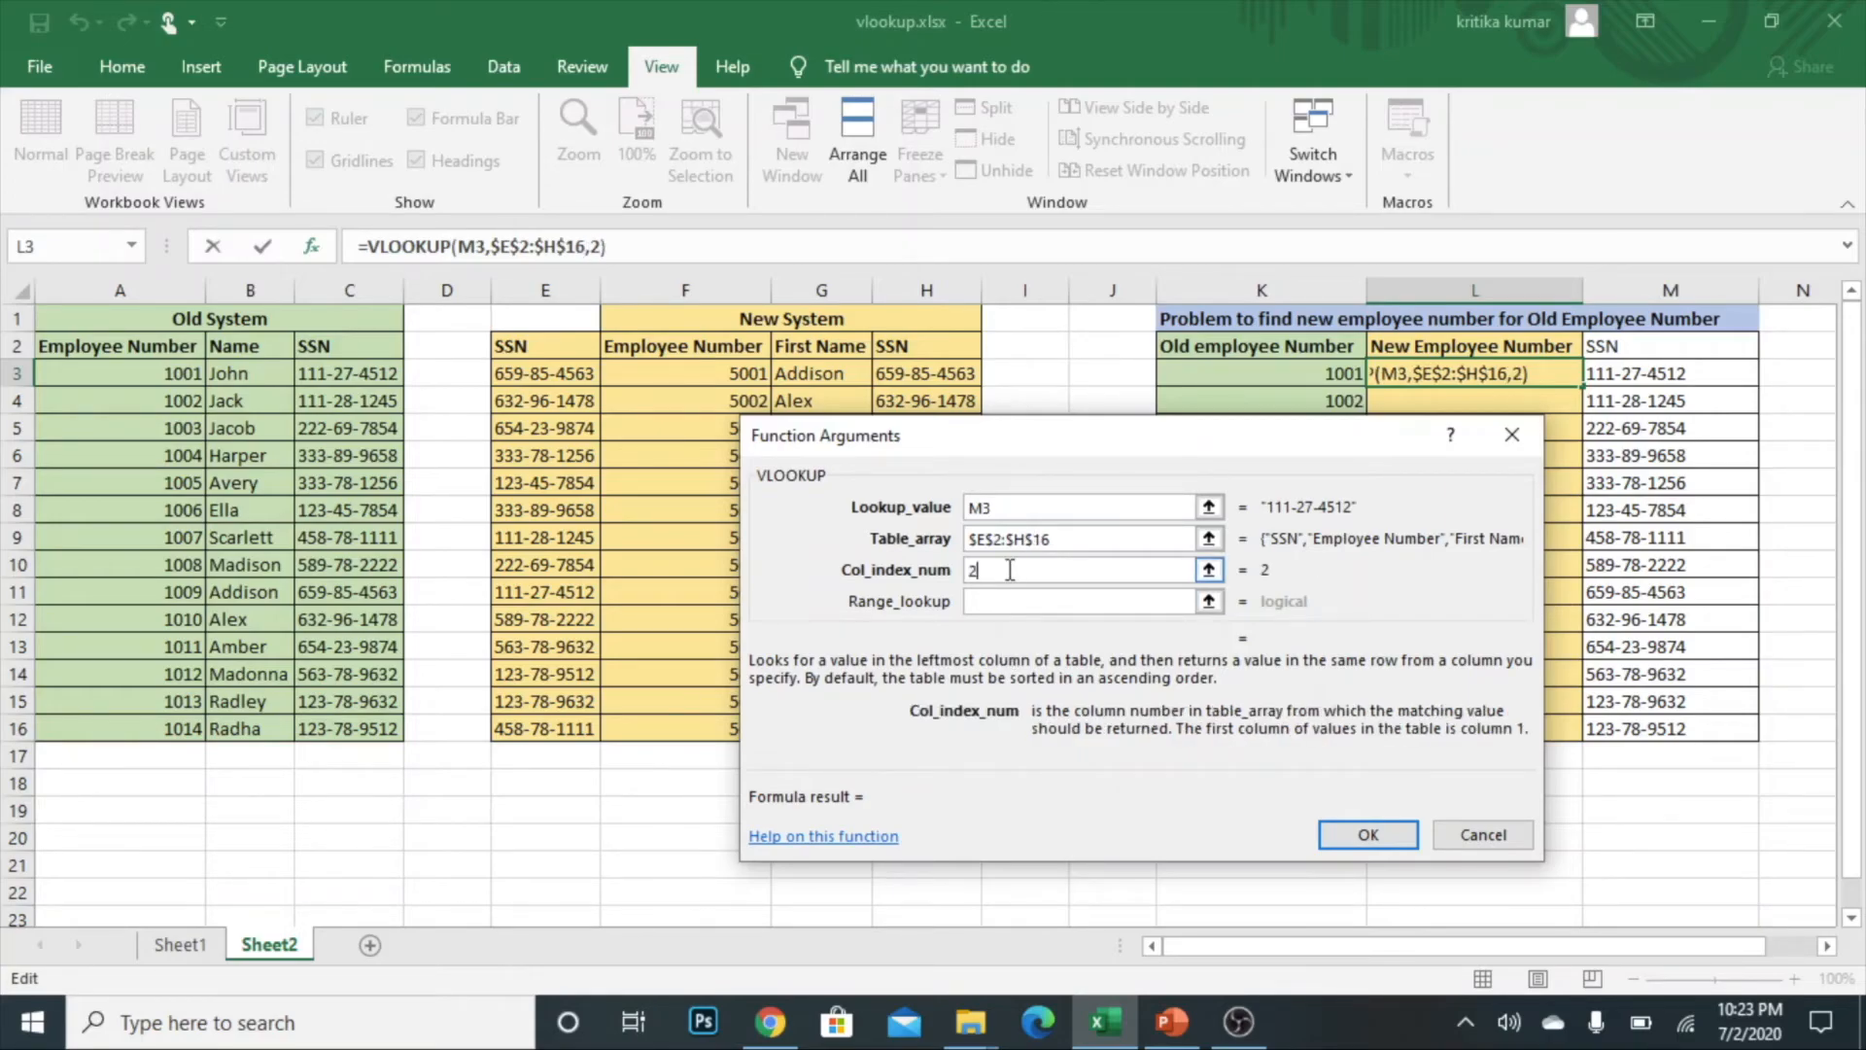
{"action": "left_click", "coordinate": [1011, 603]}
{"action": "type", "text": "False"}
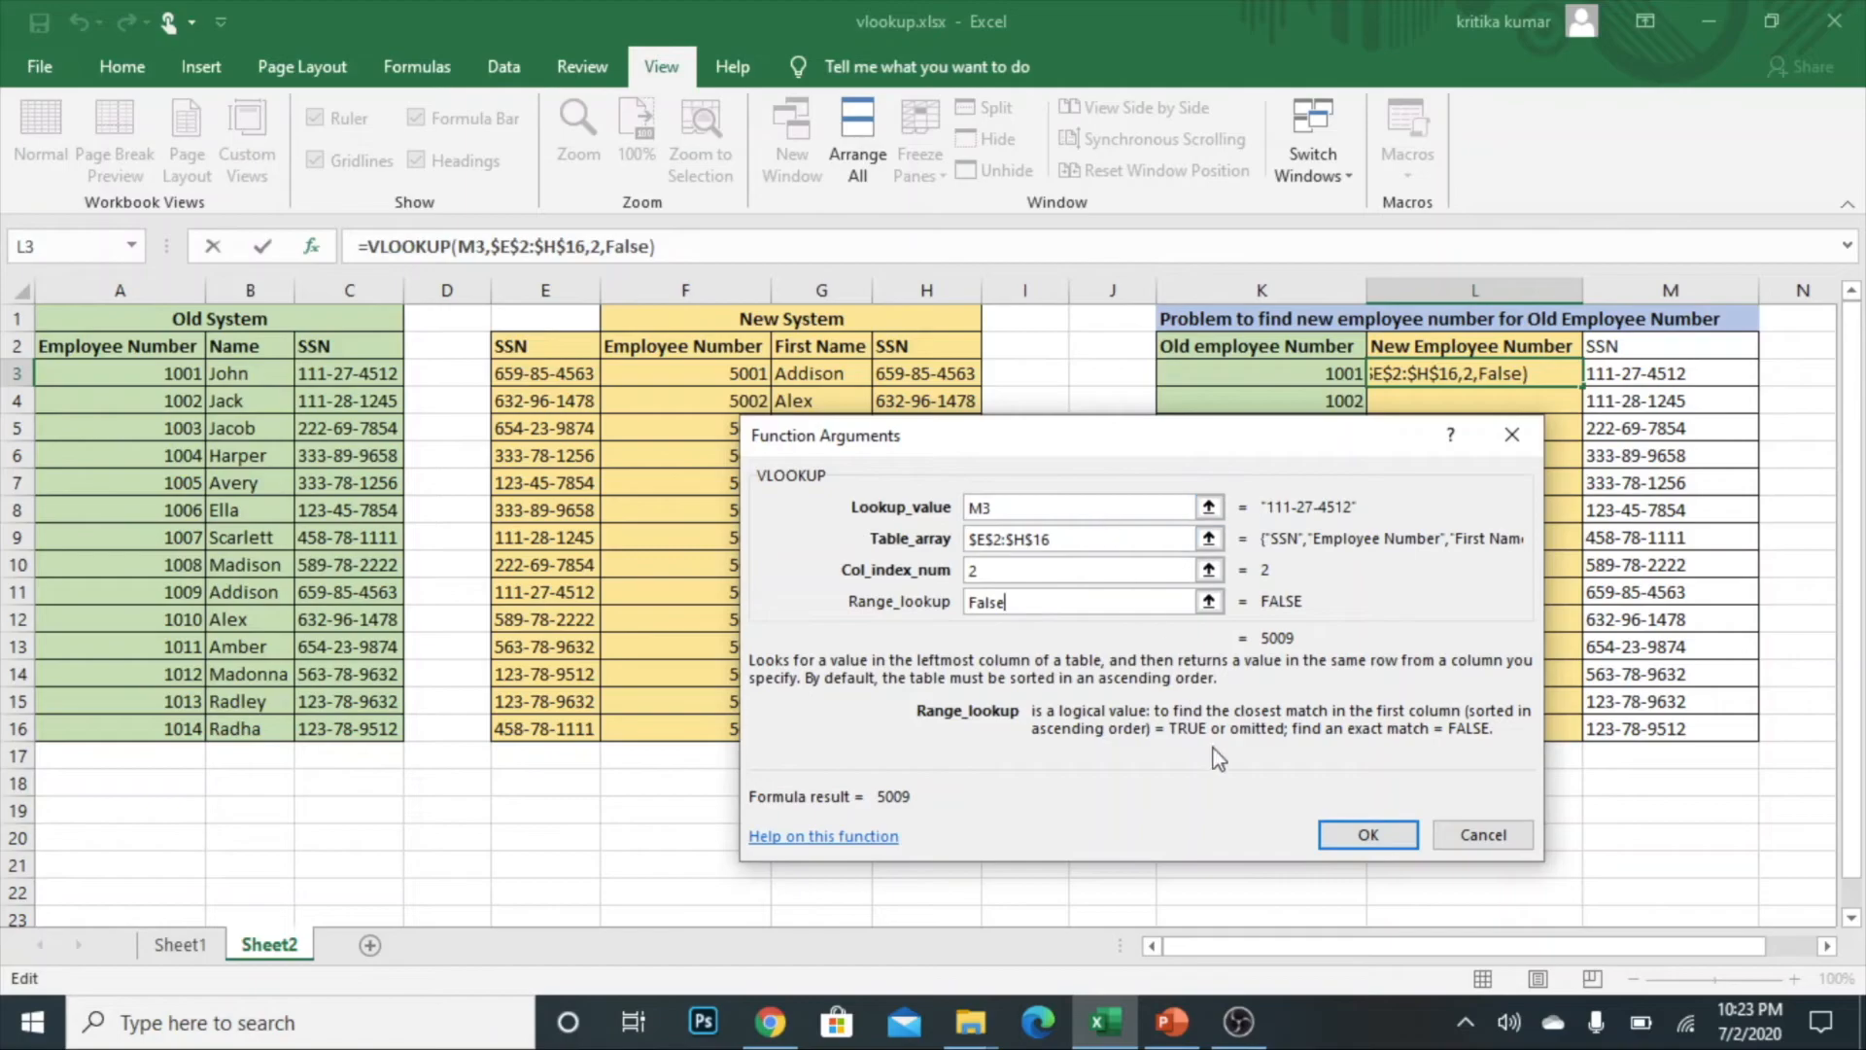
{"action": "left_click", "coordinate": [1330, 838]}
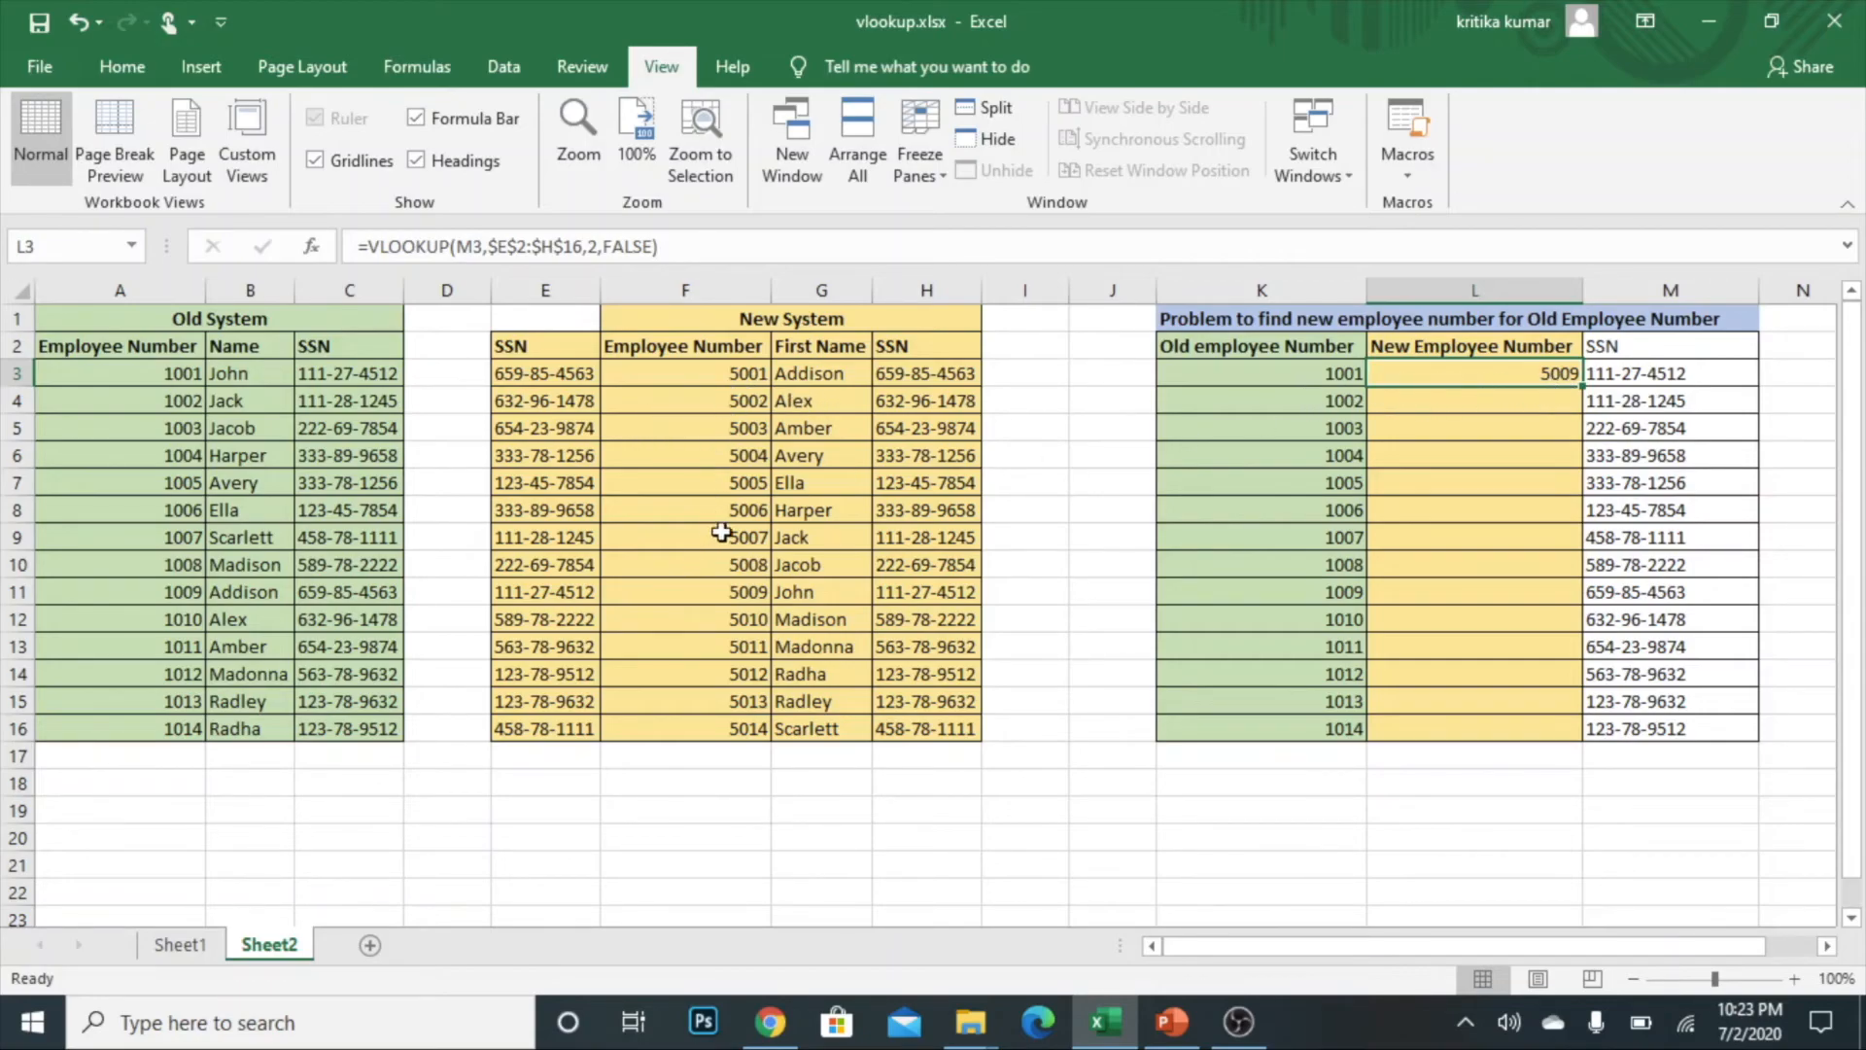
Step: Check the L3 result against the matching New System and Old System rows, and fill its formula down to L16
{"action": "left_click", "coordinate": [731, 595]}
{"action": "left_click", "coordinate": [799, 593]}
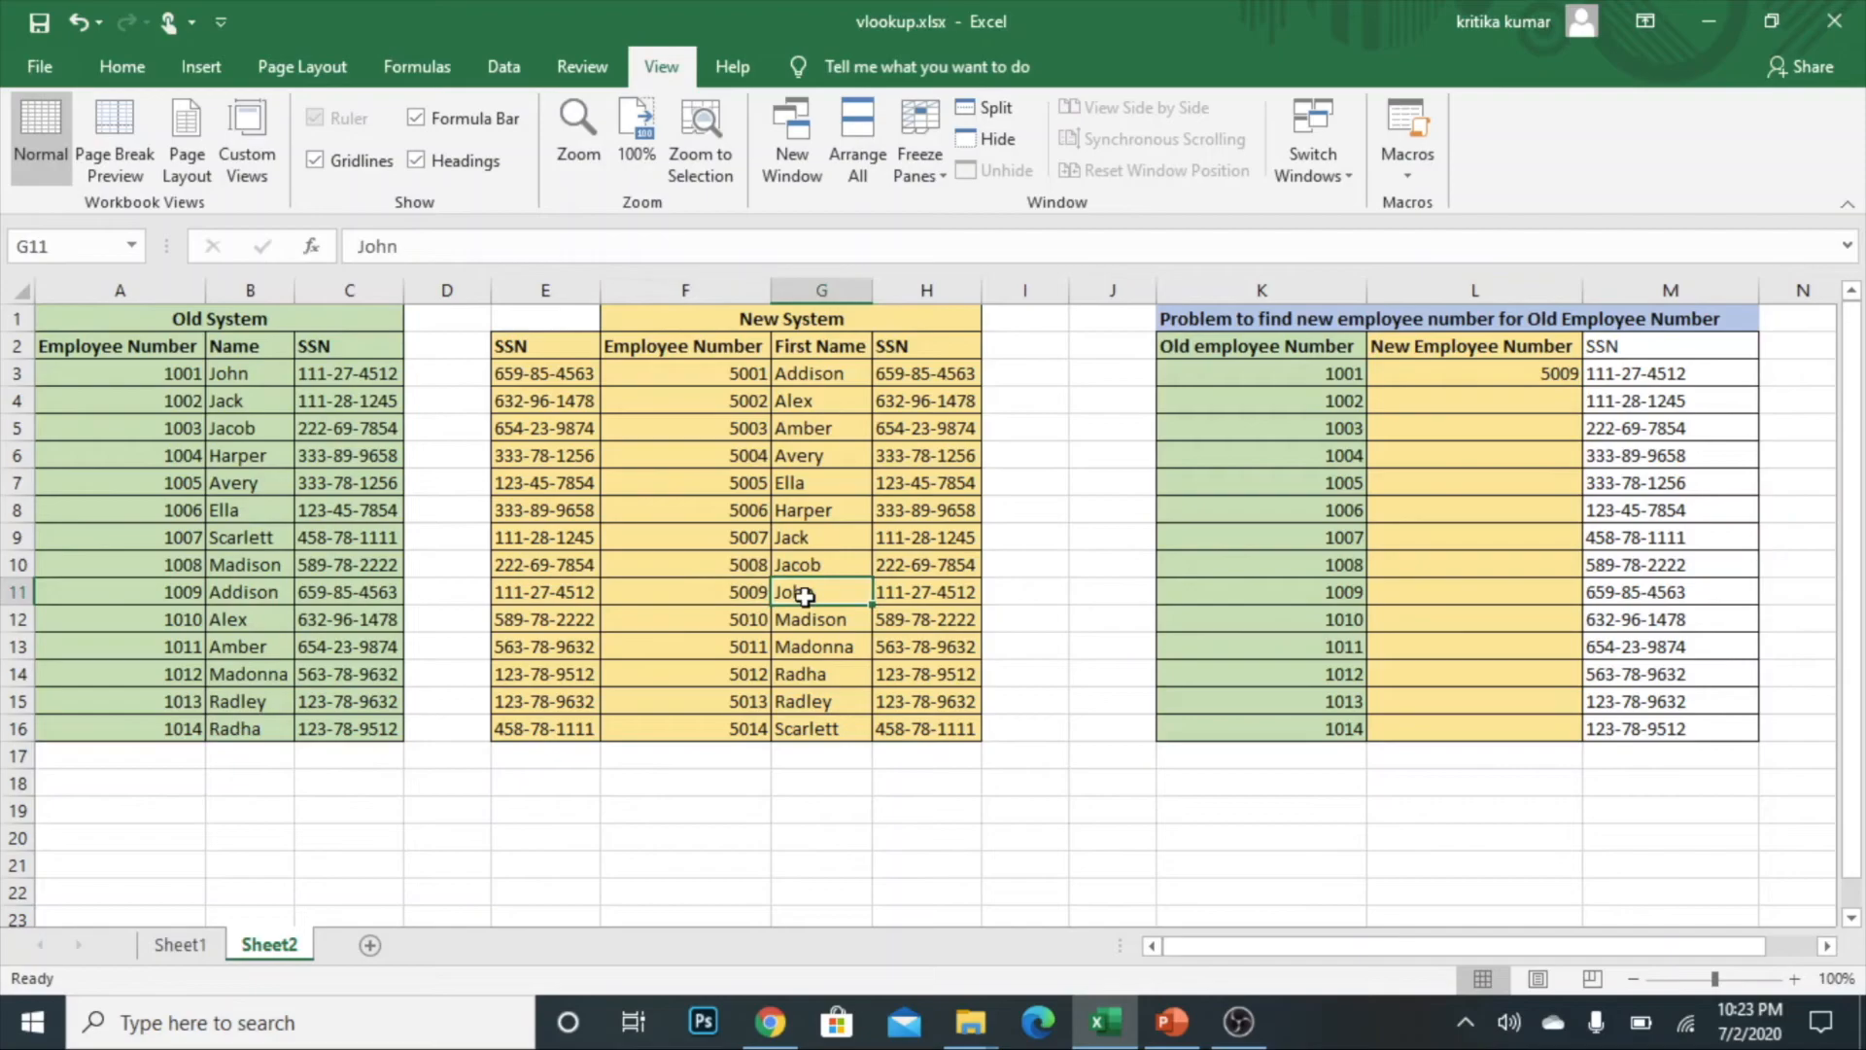
{"action": "left_click", "coordinate": [238, 375]}
{"action": "left_click", "coordinate": [320, 373]}
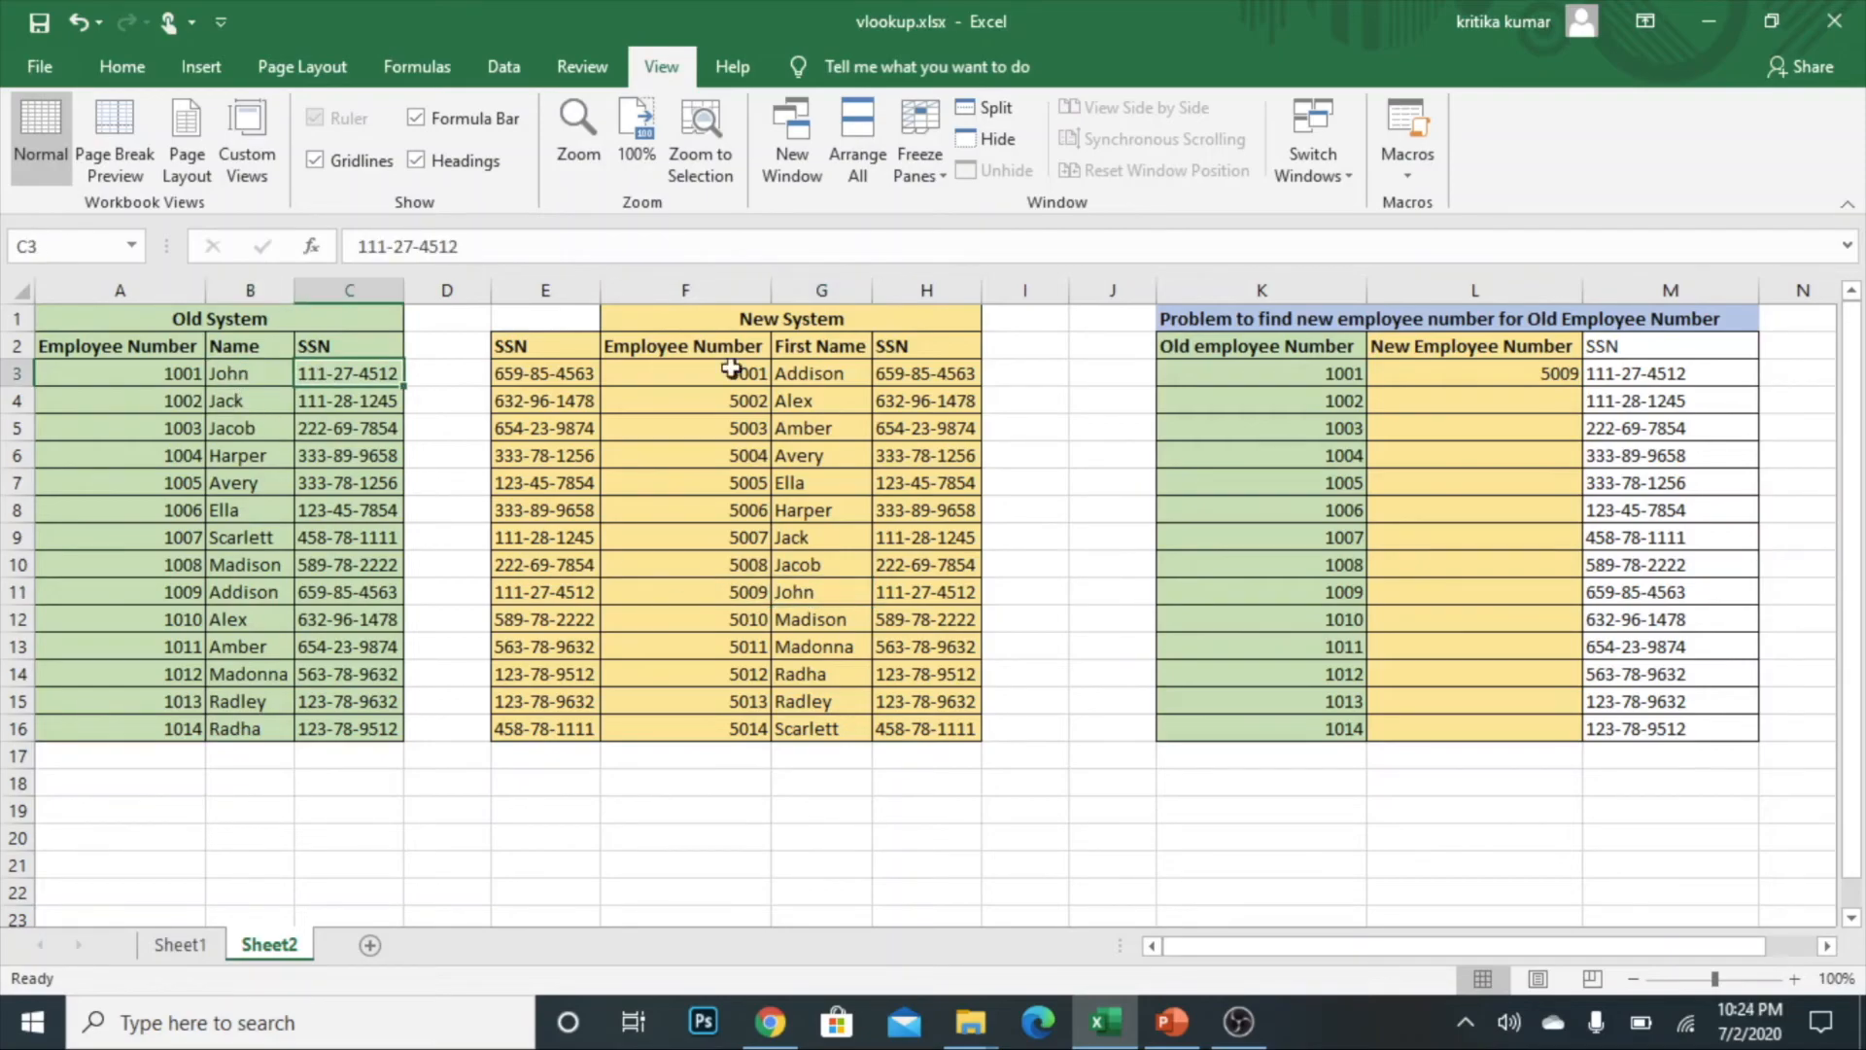
{"action": "left_click", "coordinate": [1458, 377]}
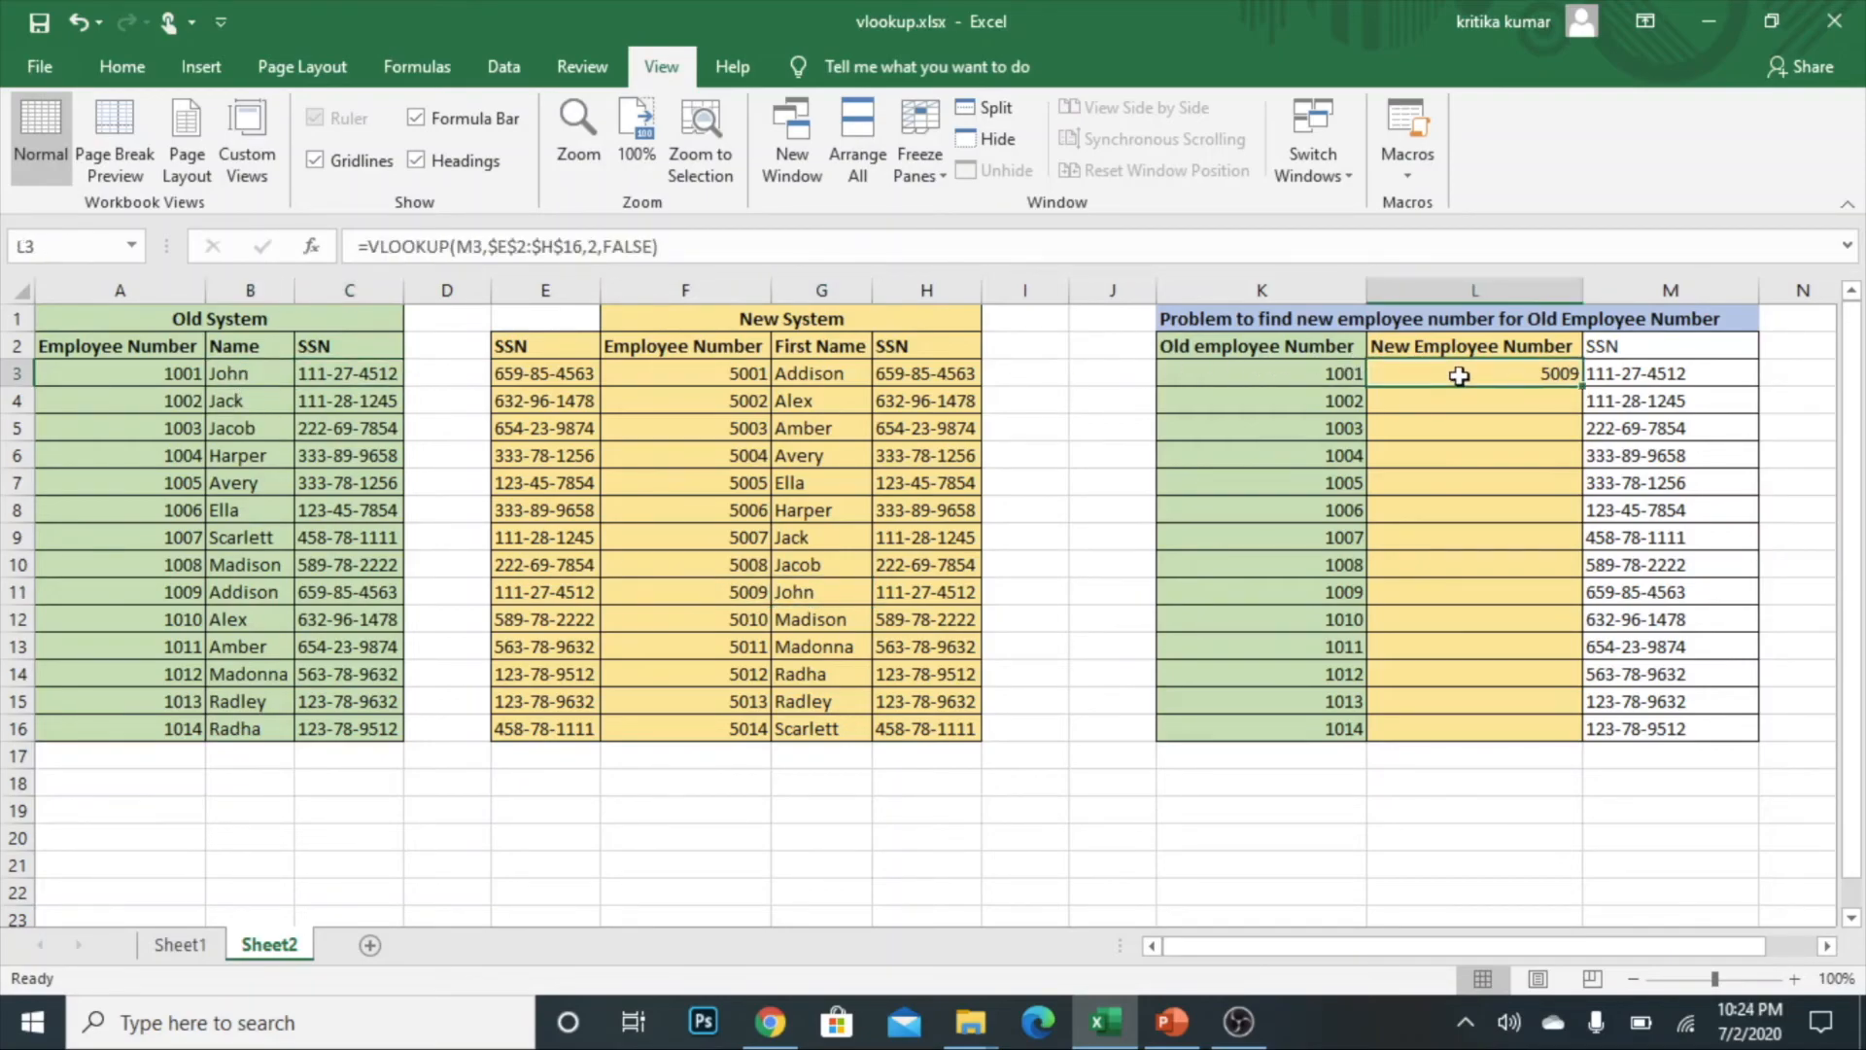
{"action": "double_click", "coordinate": [1584, 389]}
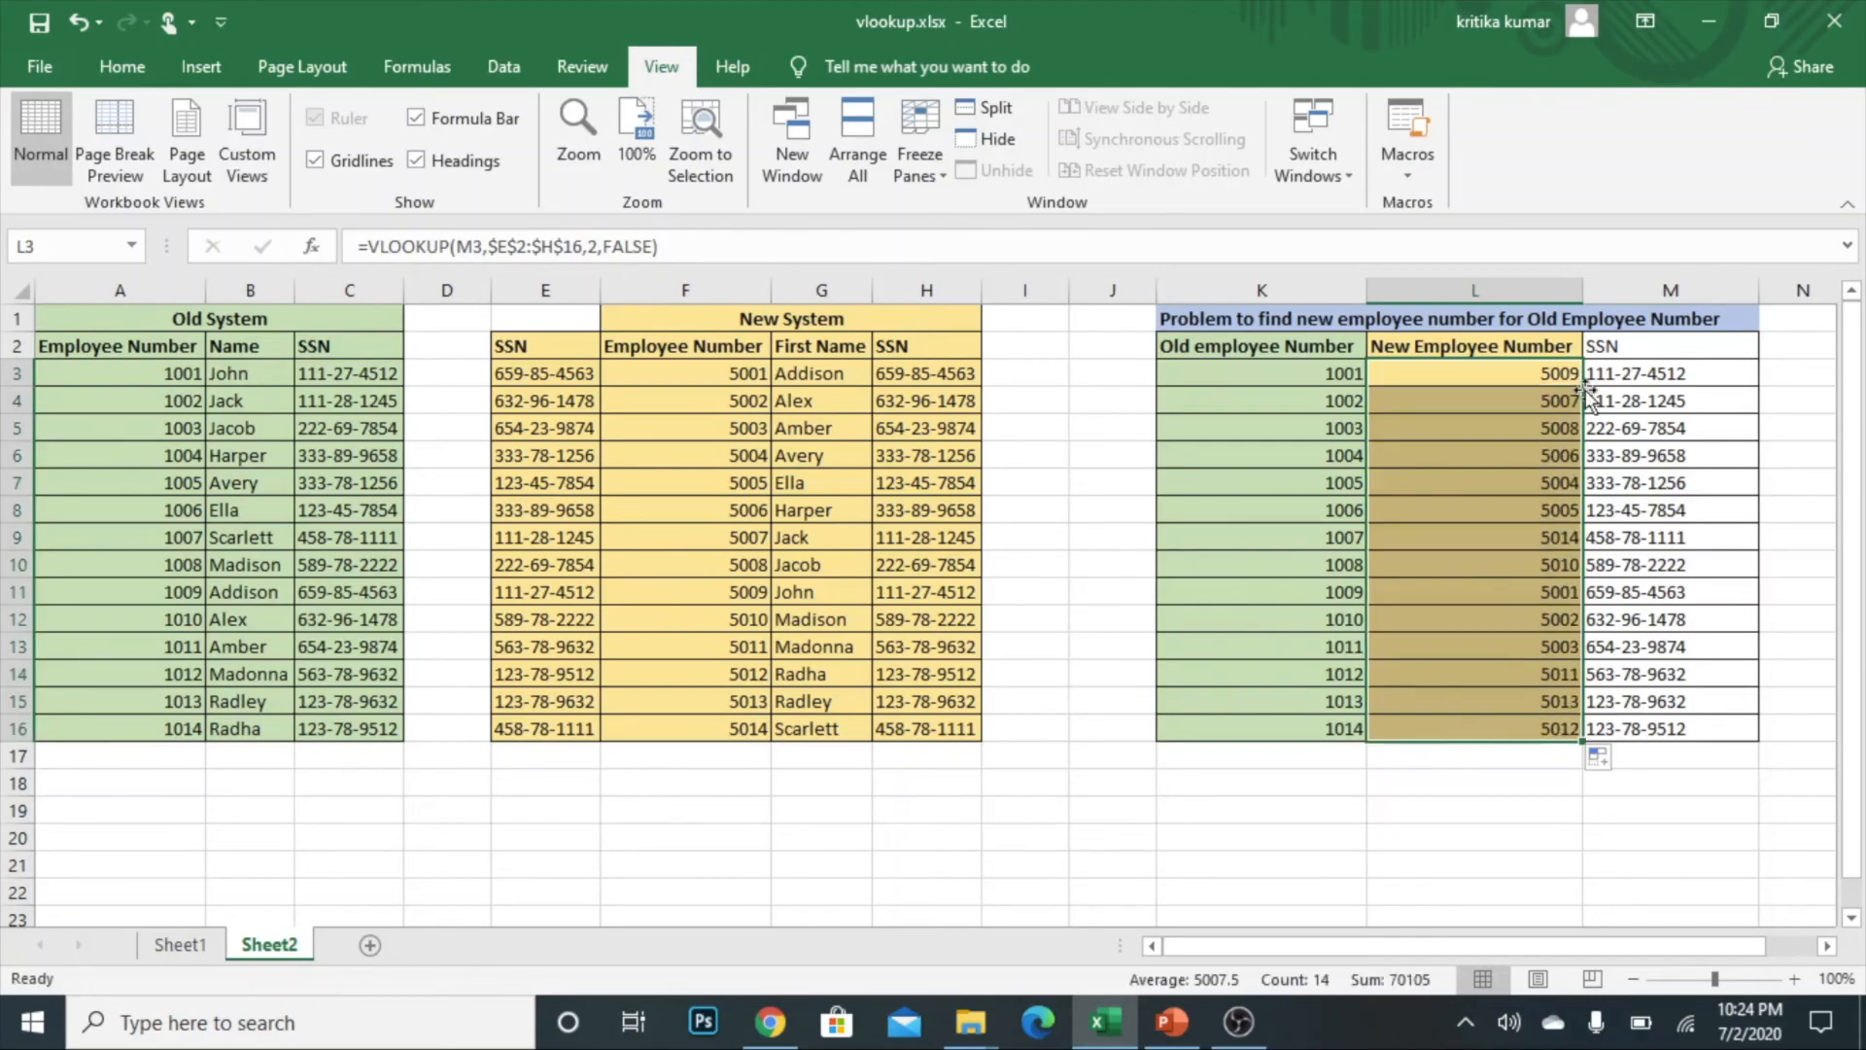
Step: Compare the new employee number in L16 for old number 1014 with the matching New System record in row 14
{"action": "left_click", "coordinate": [1518, 731]}
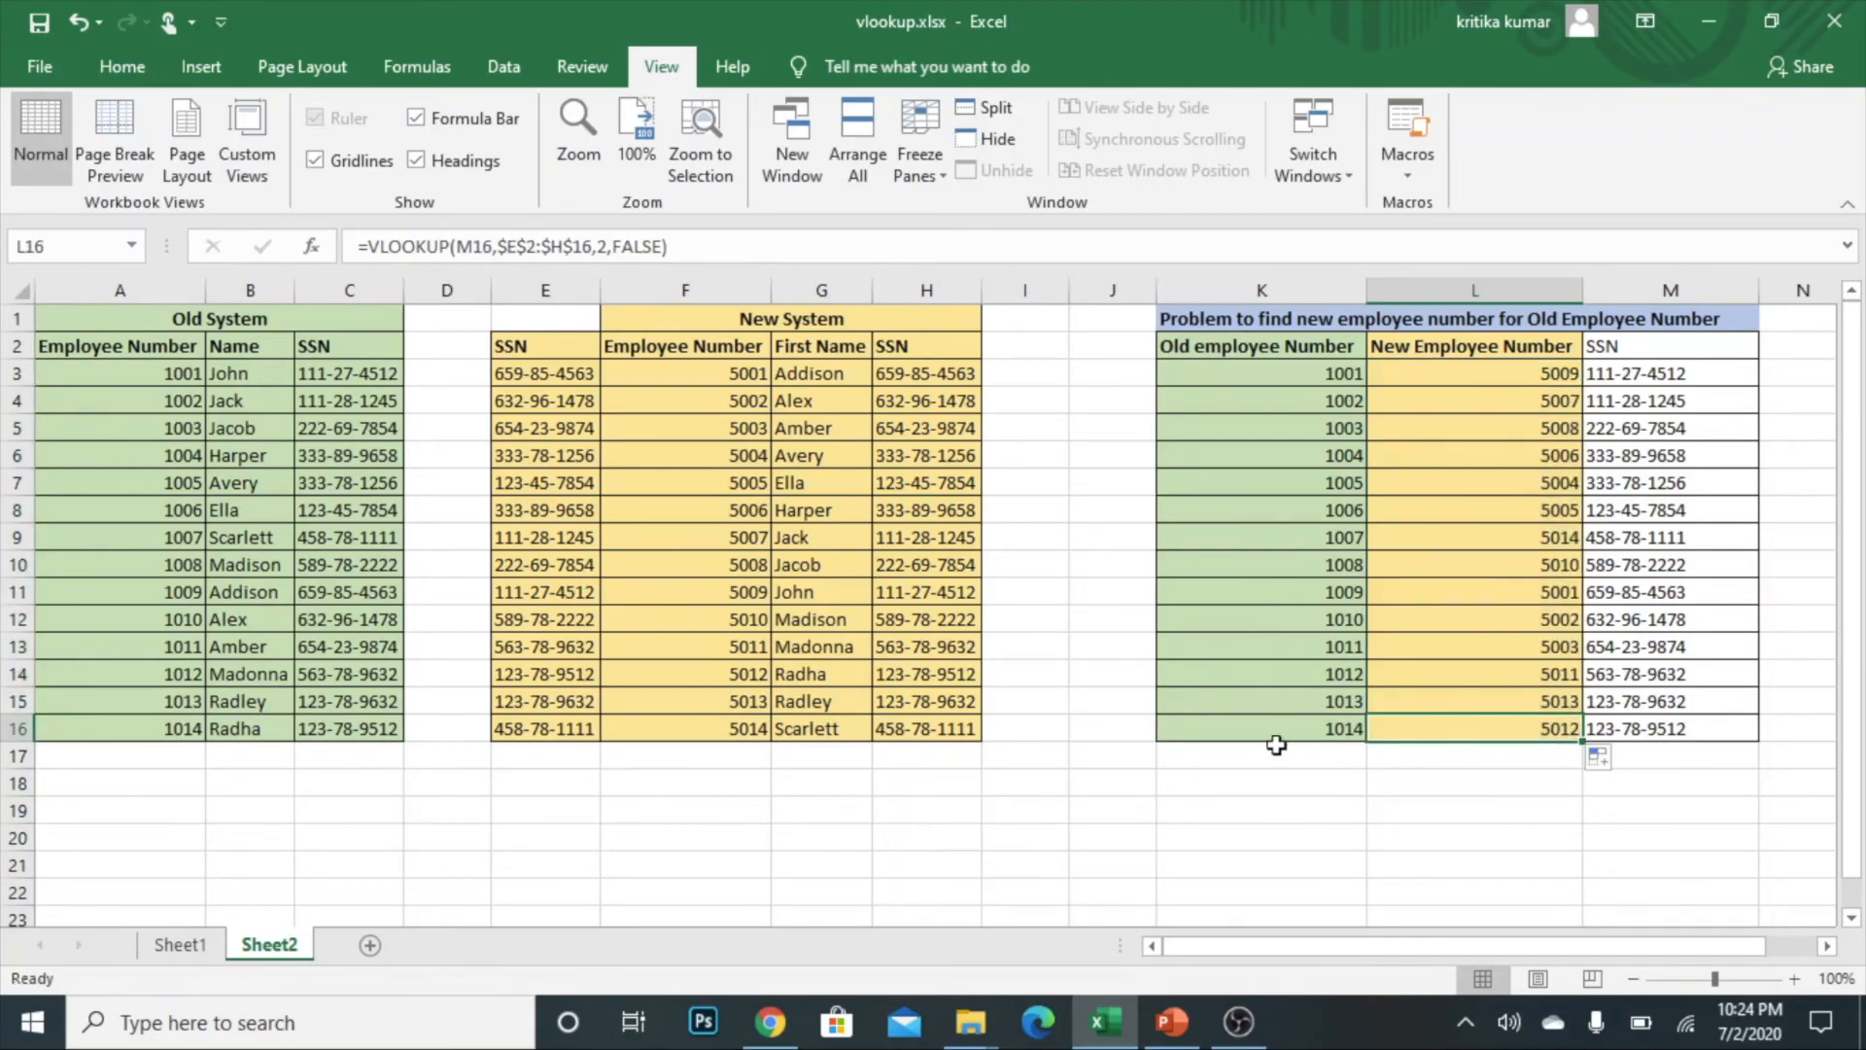
{"action": "left_click", "coordinate": [1327, 735]}
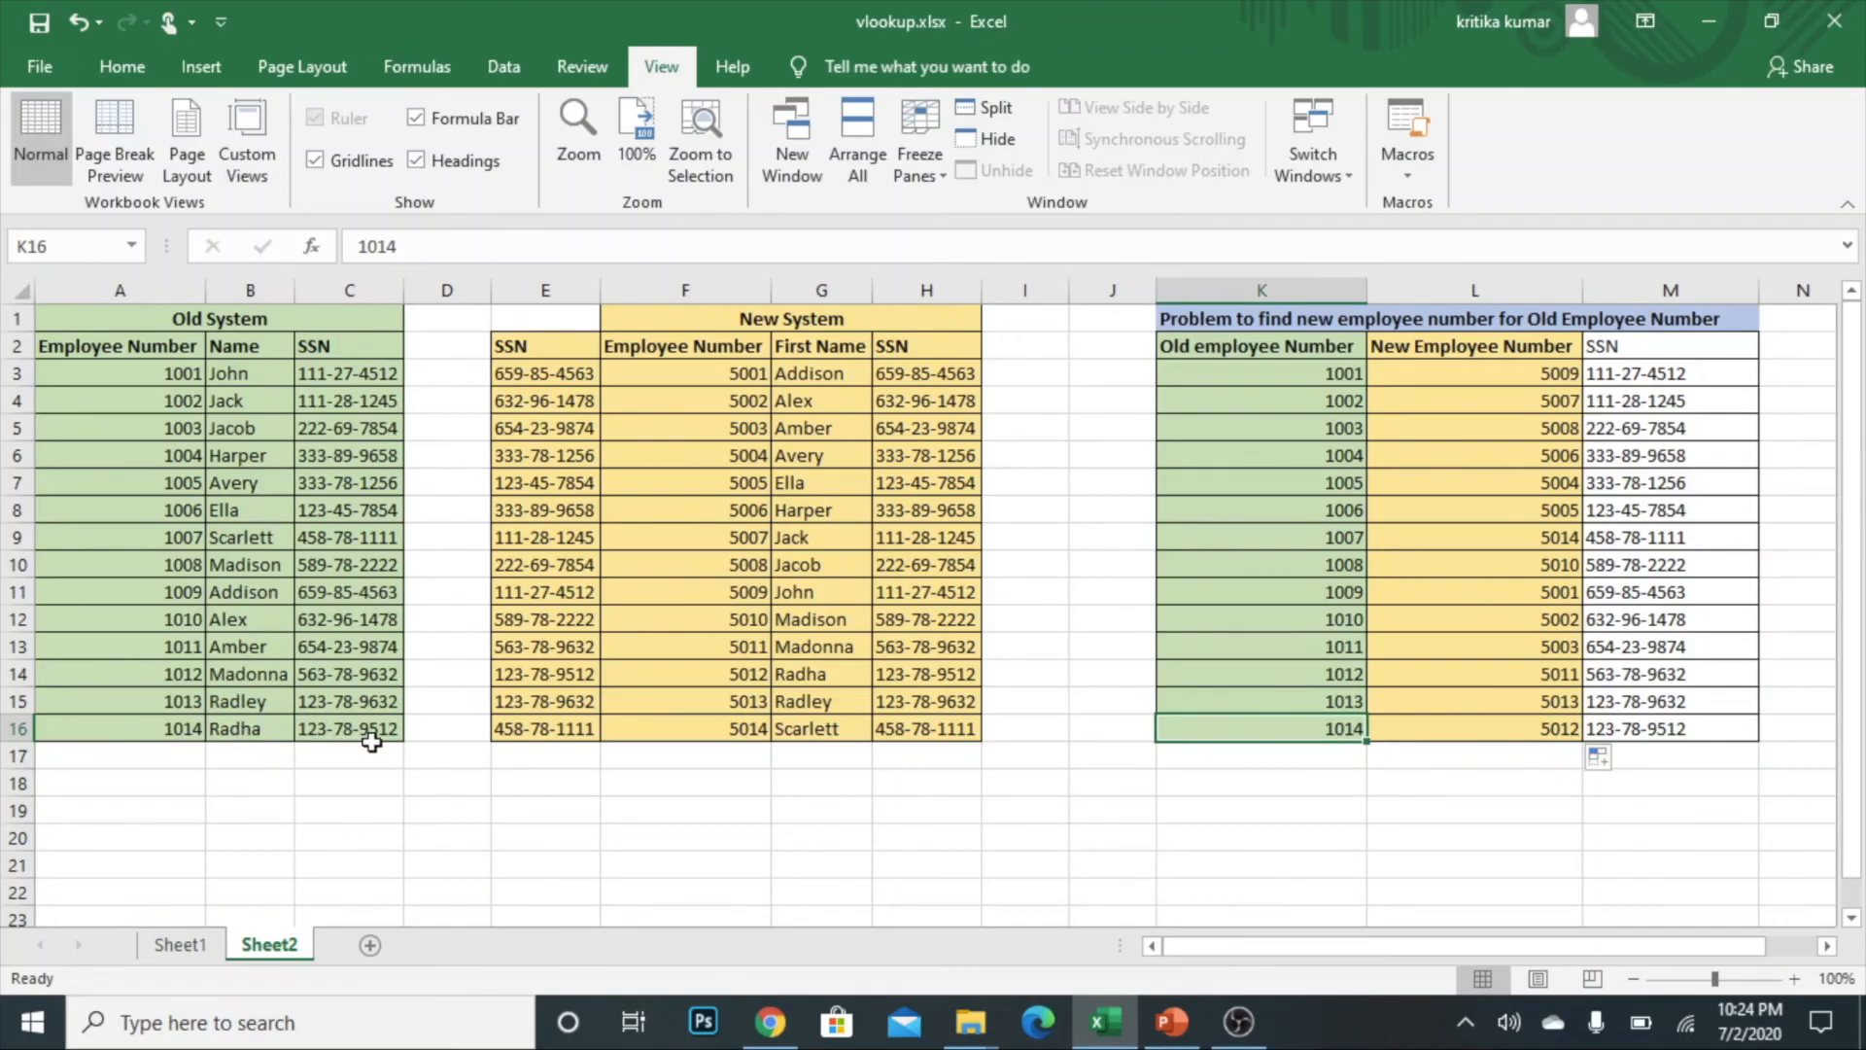
{"action": "left_click", "coordinate": [1555, 733]}
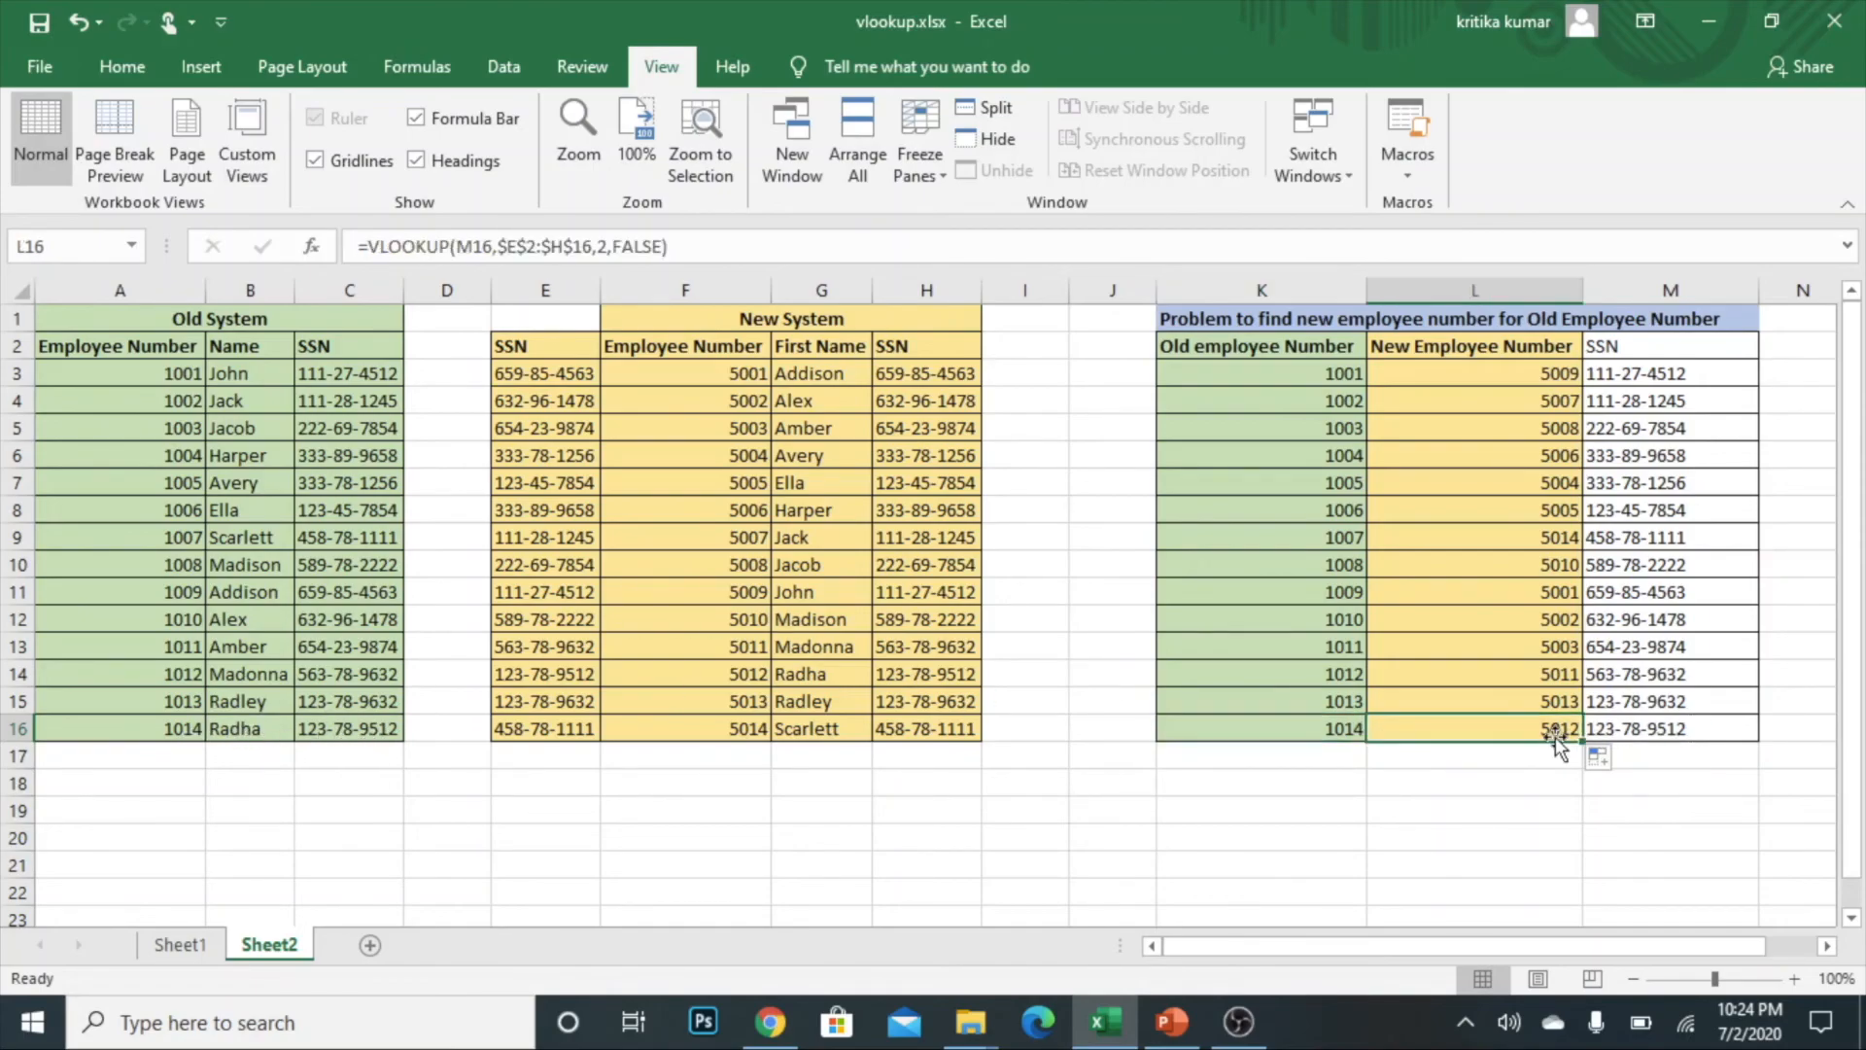
{"action": "left_click", "coordinate": [837, 680]}
{"action": "left_click", "coordinate": [750, 680]}
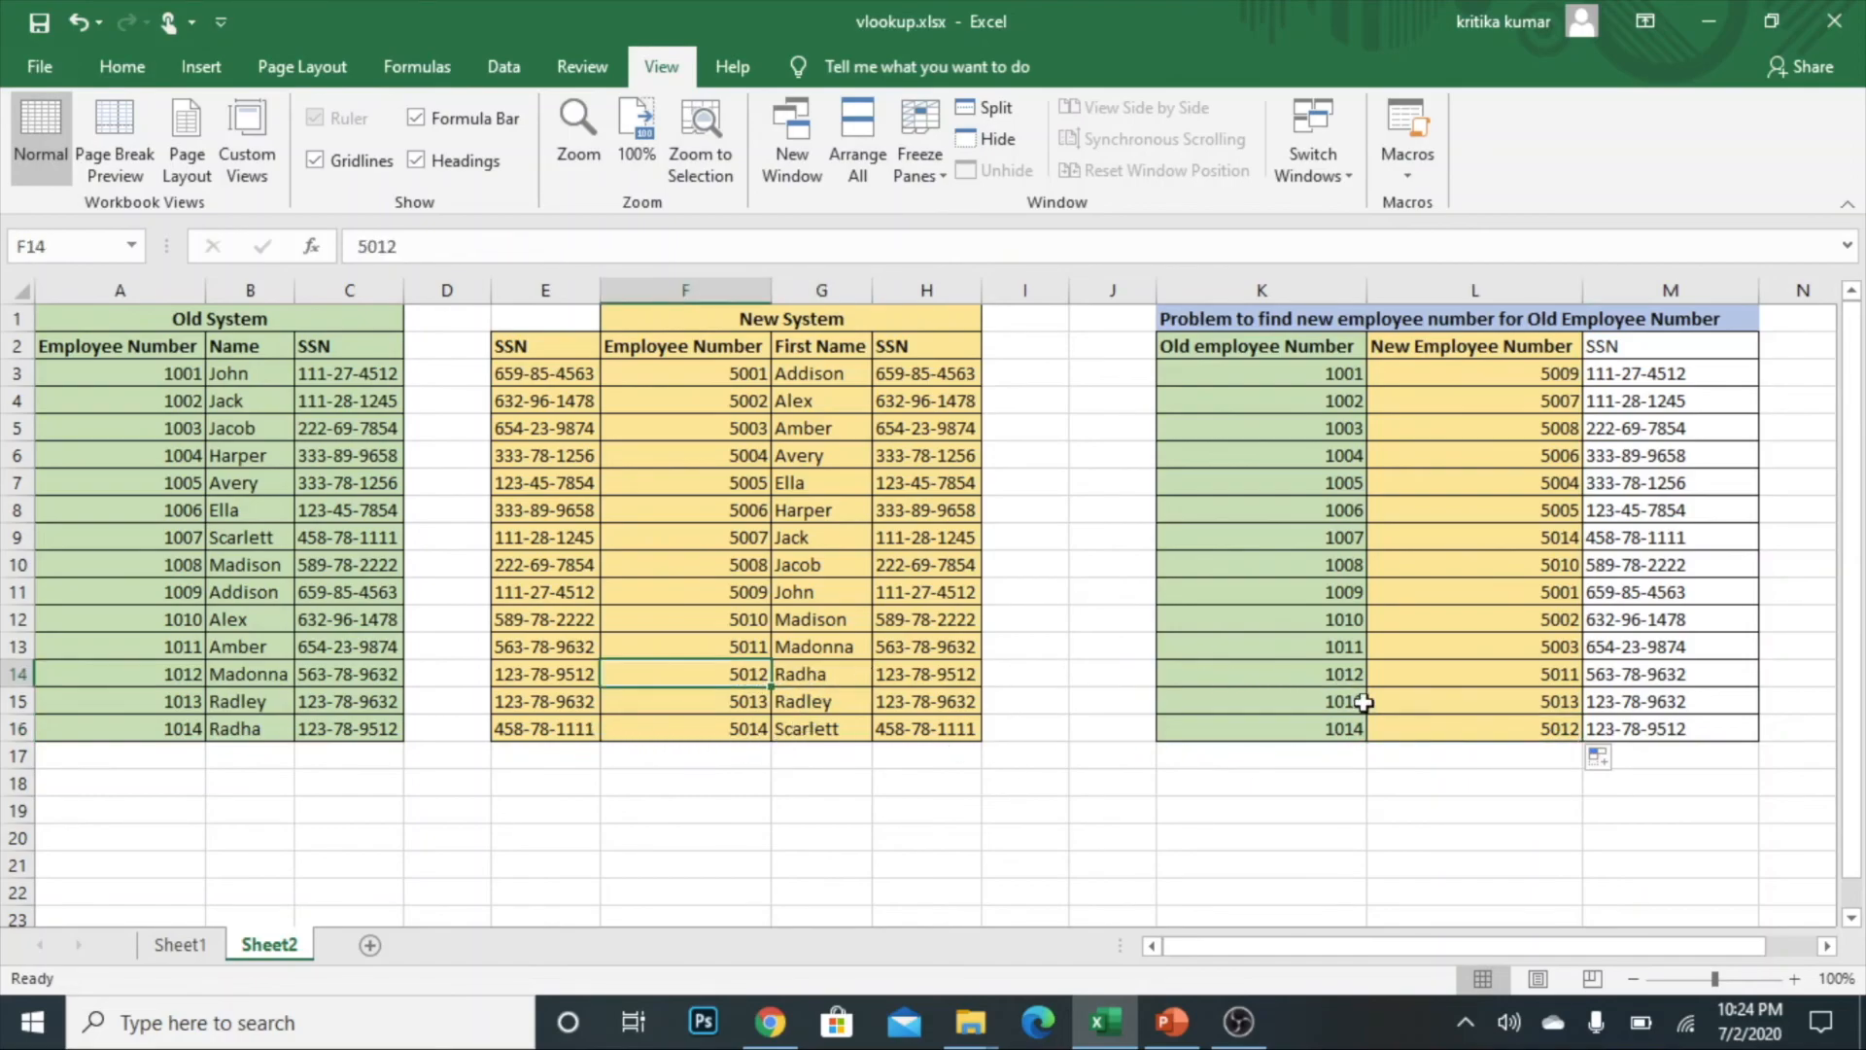